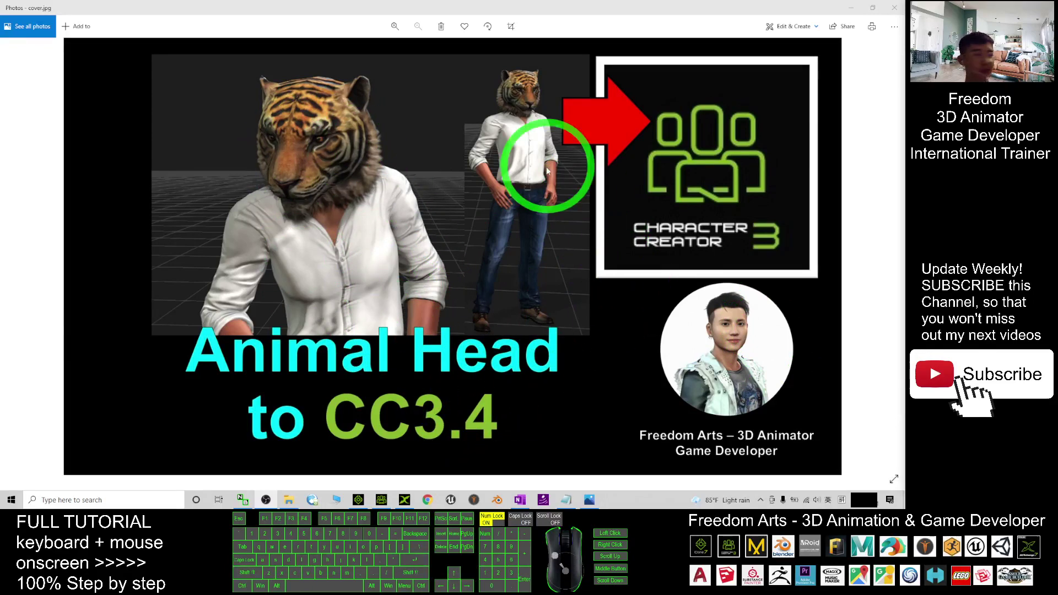
Switch to Character Creator and examine the tiger head accessory on the character from several angles
click(384, 502)
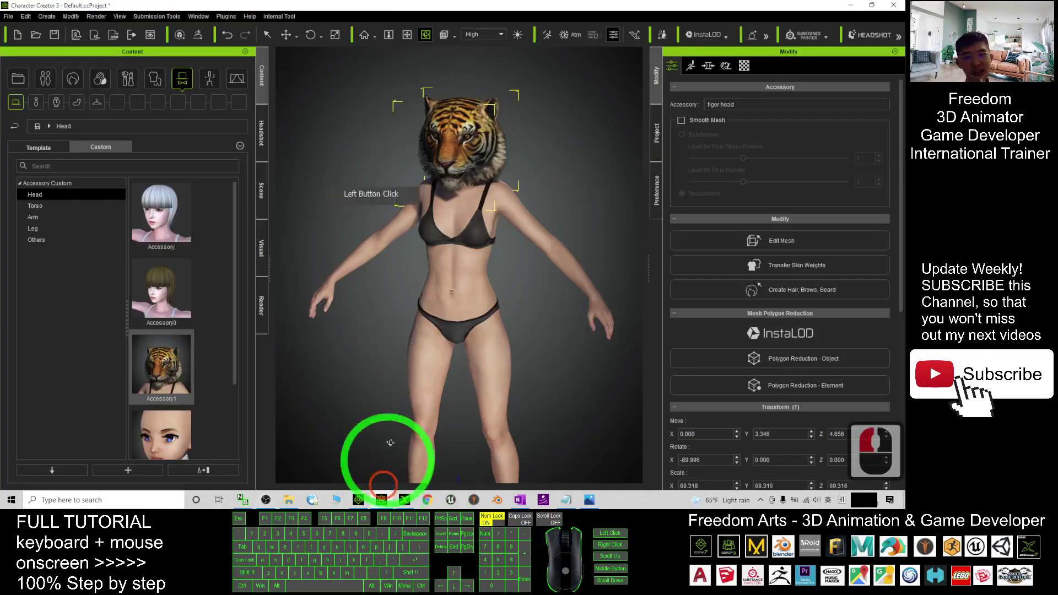
scroll(491, 236, down, 5)
key(x)
drag(492, 248, 502, 341)
key(c)
drag(501, 350, 402, 302)
scroll(448, 198, up, 20)
key(x)
key(c)
drag(551, 235, 365, 440)
key(x)
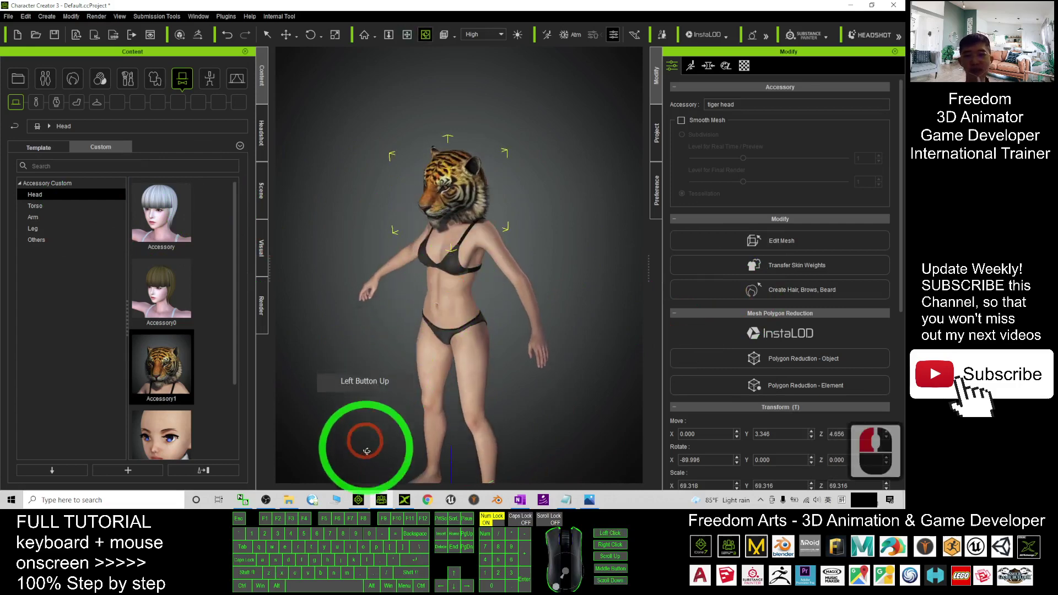
Switch to iClone and inspect the tiger-headed CC3_Base_Plus avatar in the scene
click(365, 505)
scroll(418, 205, up, 5)
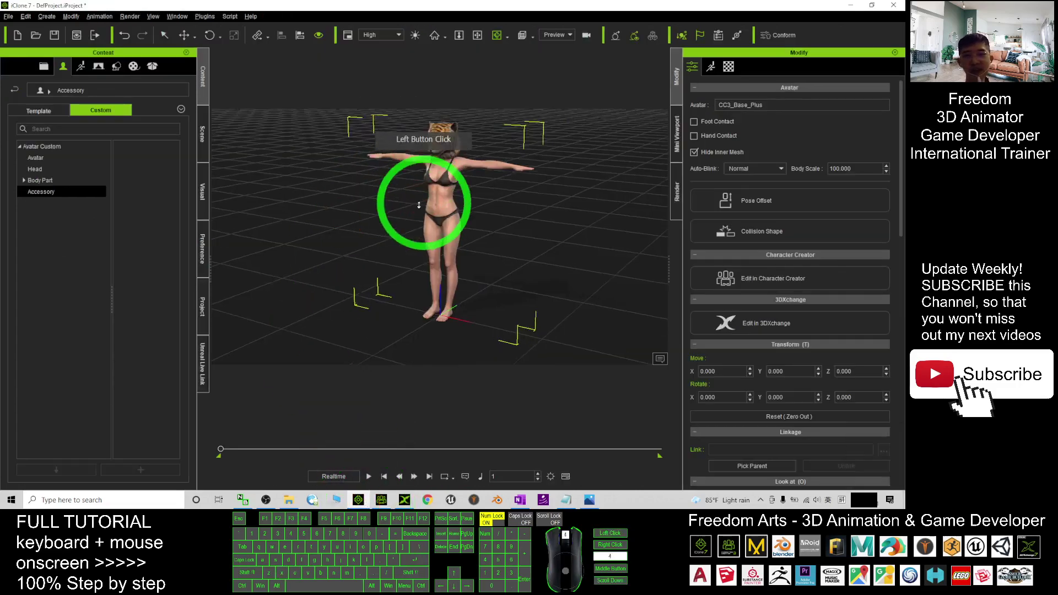
key(x)
key(c)
drag(316, 151, 212, 87)
scroll(481, 193, down, 11)
key(x)
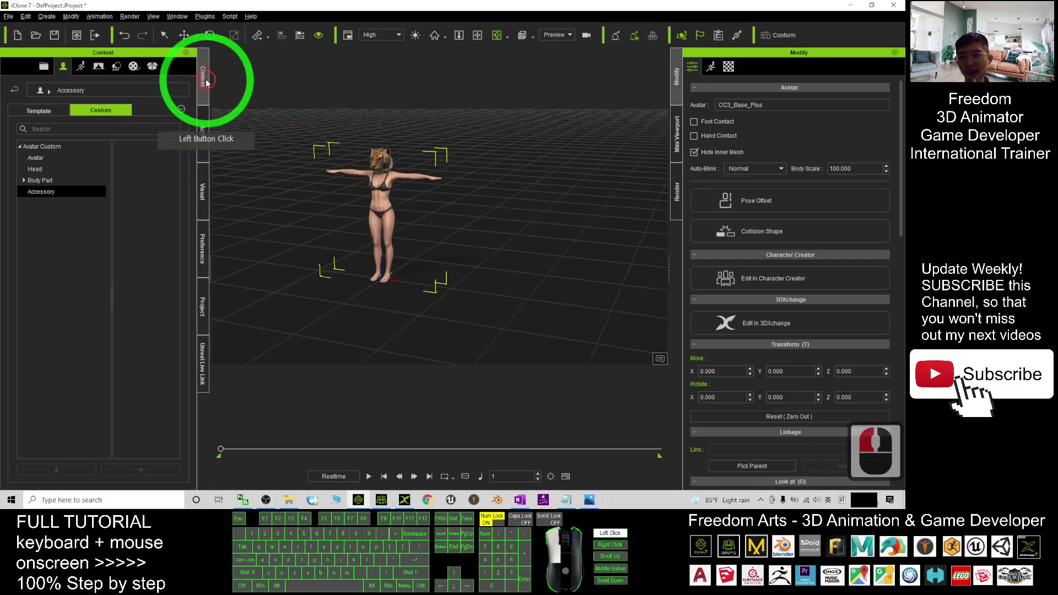
Add the Cow prop from the Animal World Vol.3 - Livestock templates to the scene beside the avatar
click(111, 67)
click(116, 66)
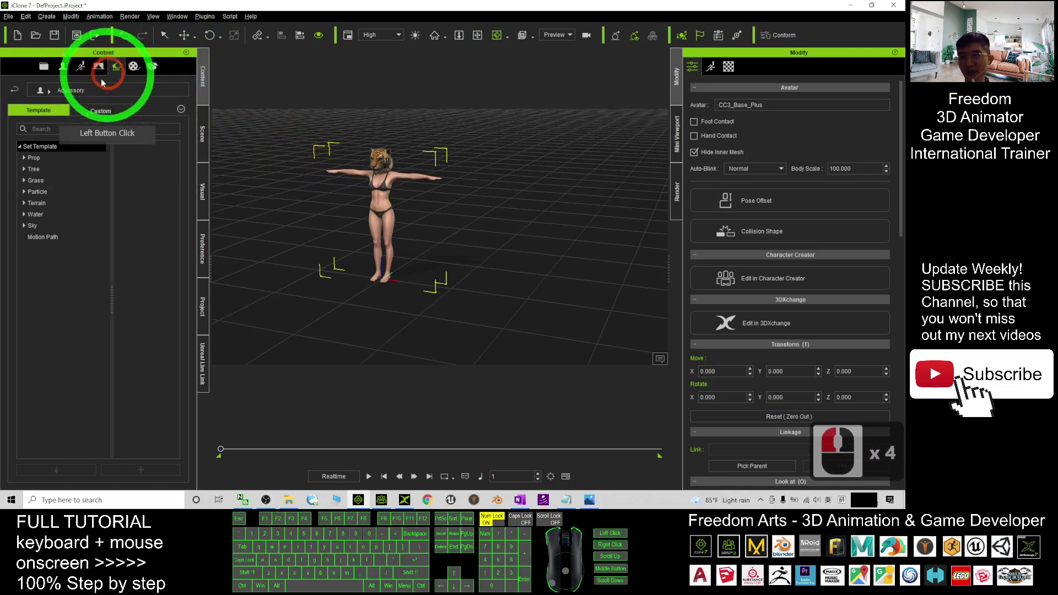
click(24, 158)
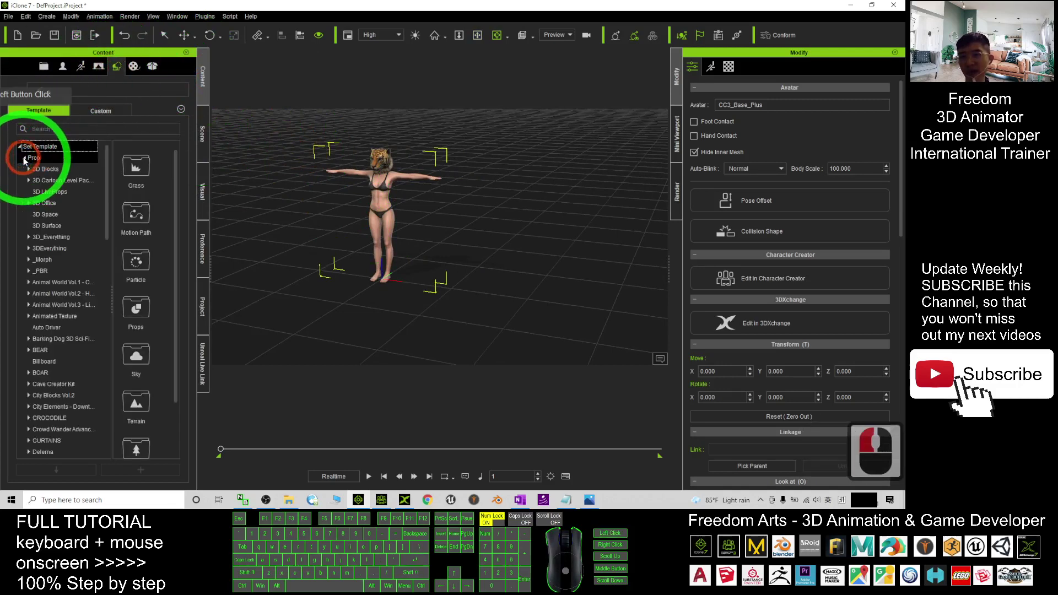
click(50, 248)
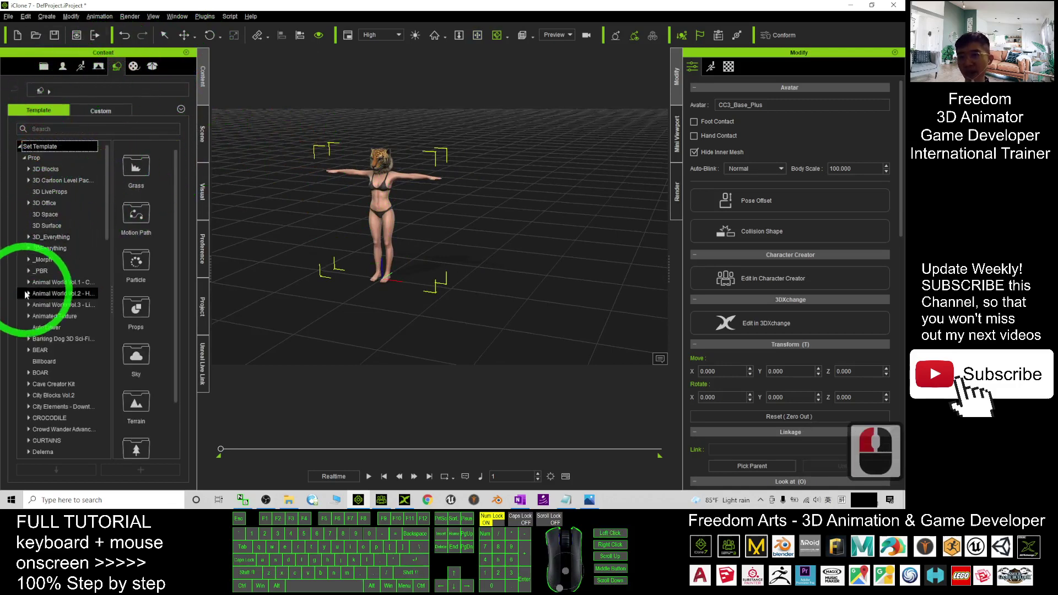
click(64, 293)
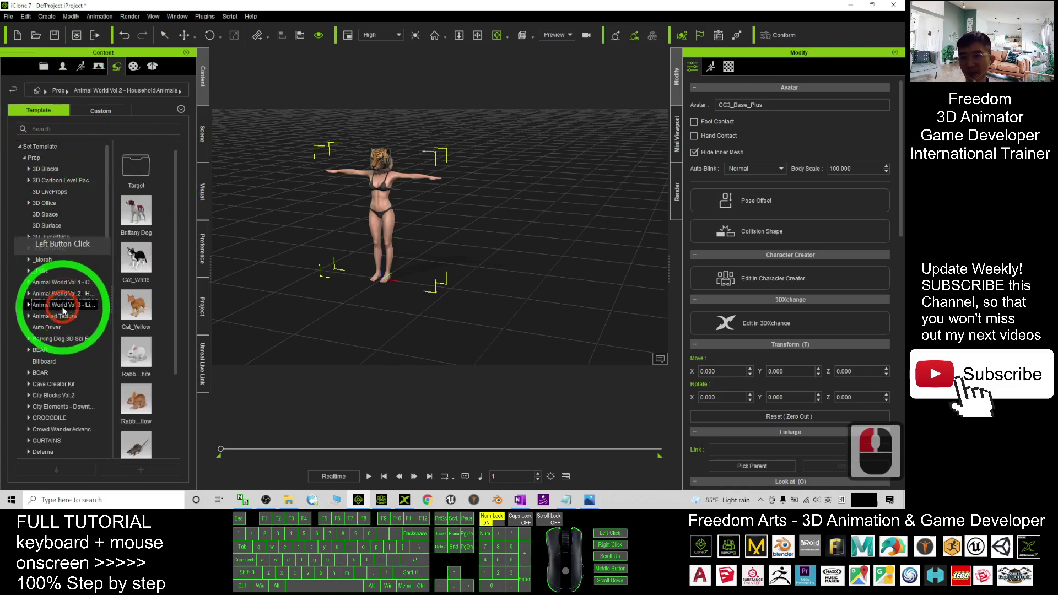
scroll(159, 277, down, 3)
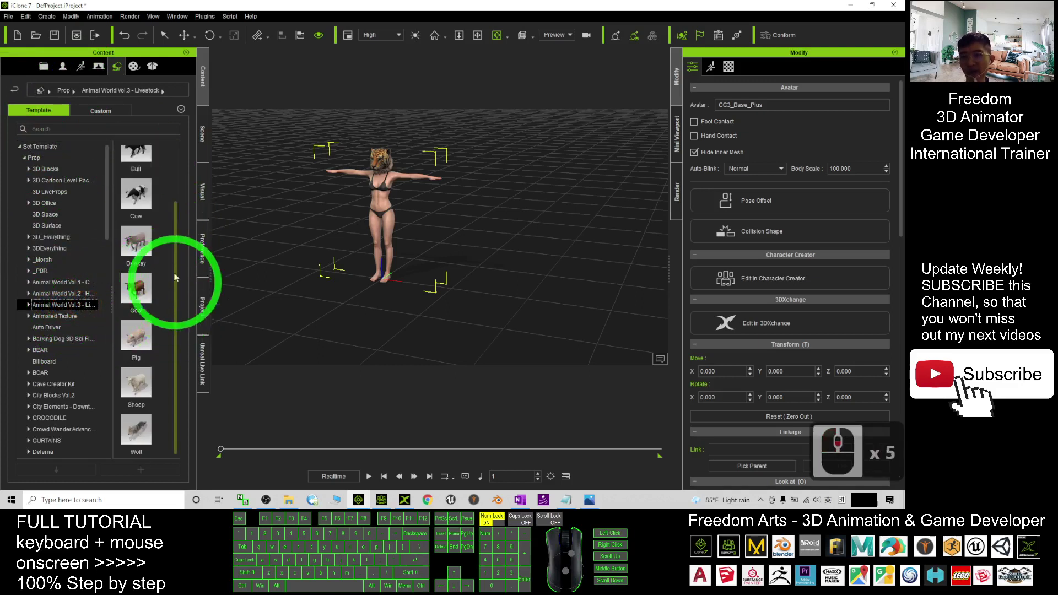
drag(176, 253, 182, 192)
drag(138, 255, 262, 255)
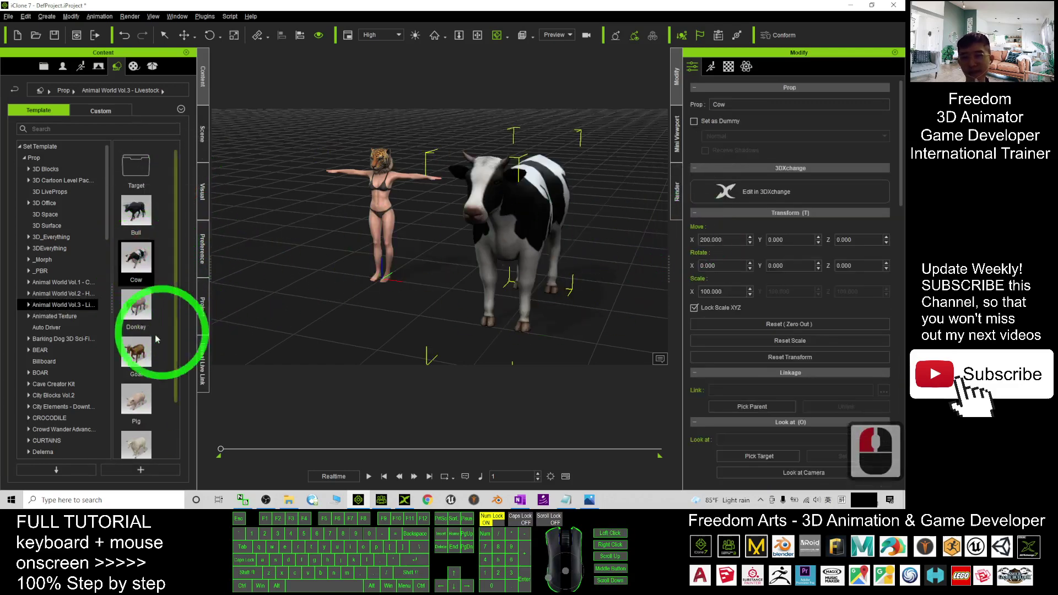
Add the Goat prop on the avatar's other side and view all three models together from the front
drag(132, 356, 384, 259)
scroll(343, 249, down, 3)
key(x)
key(c)
drag(514, 250, 388, 292)
scroll(371, 226, up, 10)
scroll(473, 206, down, 5)
key(x)
key(c)
drag(391, 284, 444, 197)
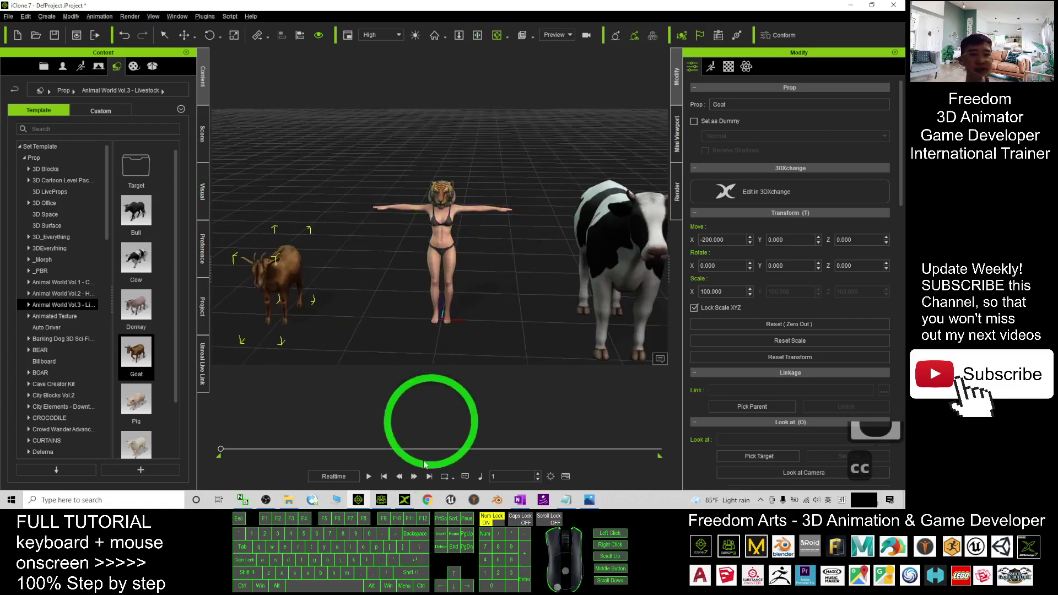
Start a new empty iClone project, discarding the scene with the avatar, cow and goat
click(387, 500)
click(387, 499)
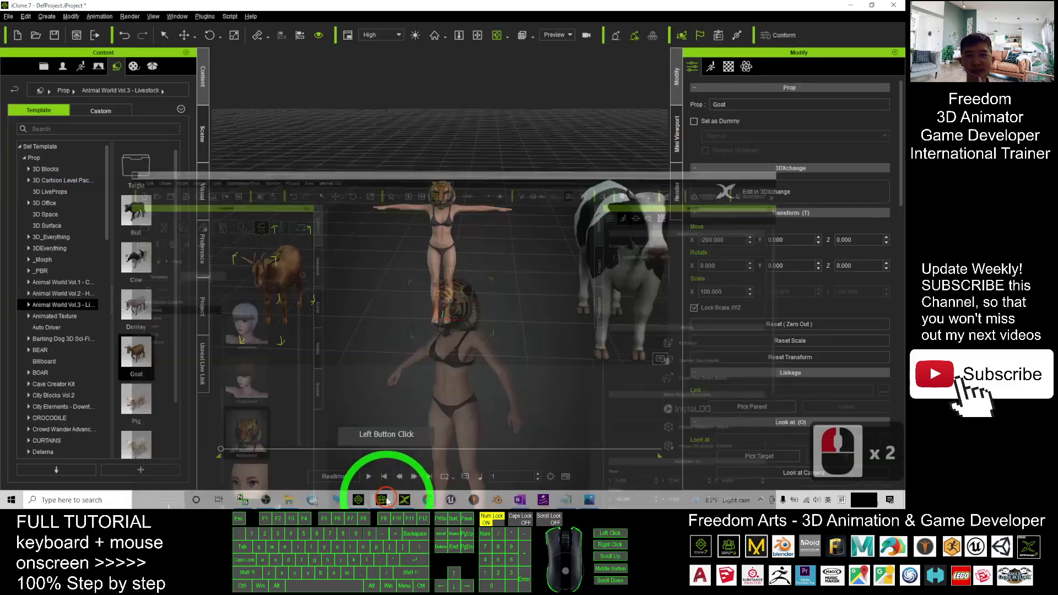
scroll(495, 319, down, 6)
key(q)
double_click(582, 248)
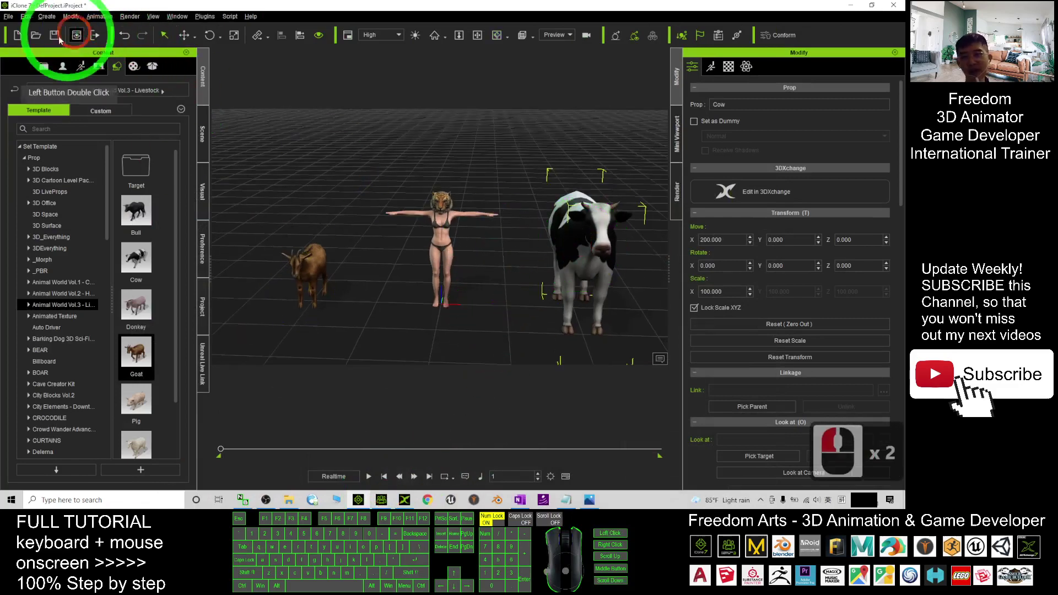
click(19, 36)
click(464, 282)
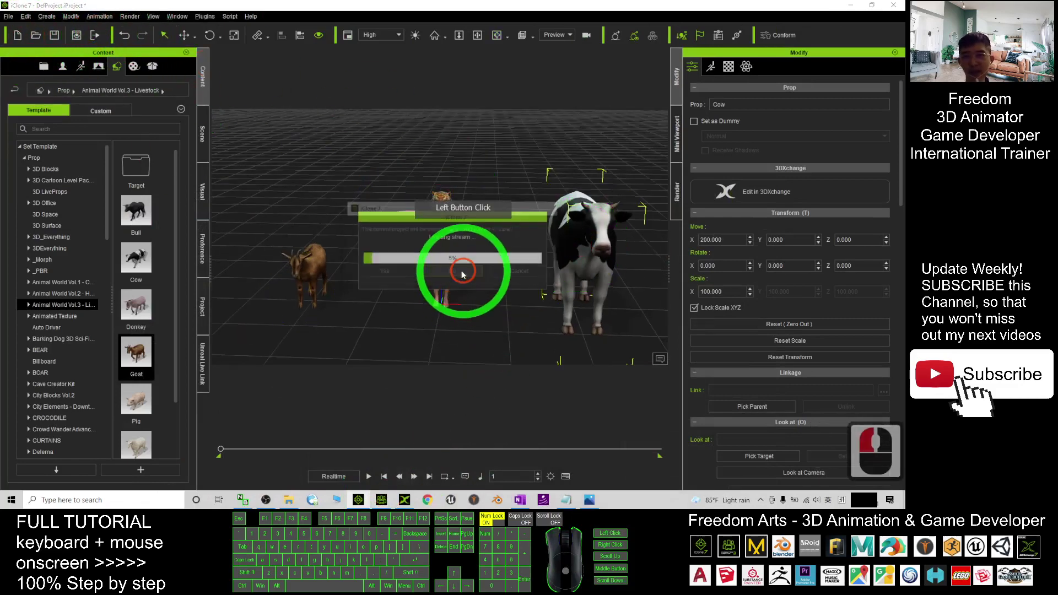
click(449, 264)
click(421, 234)
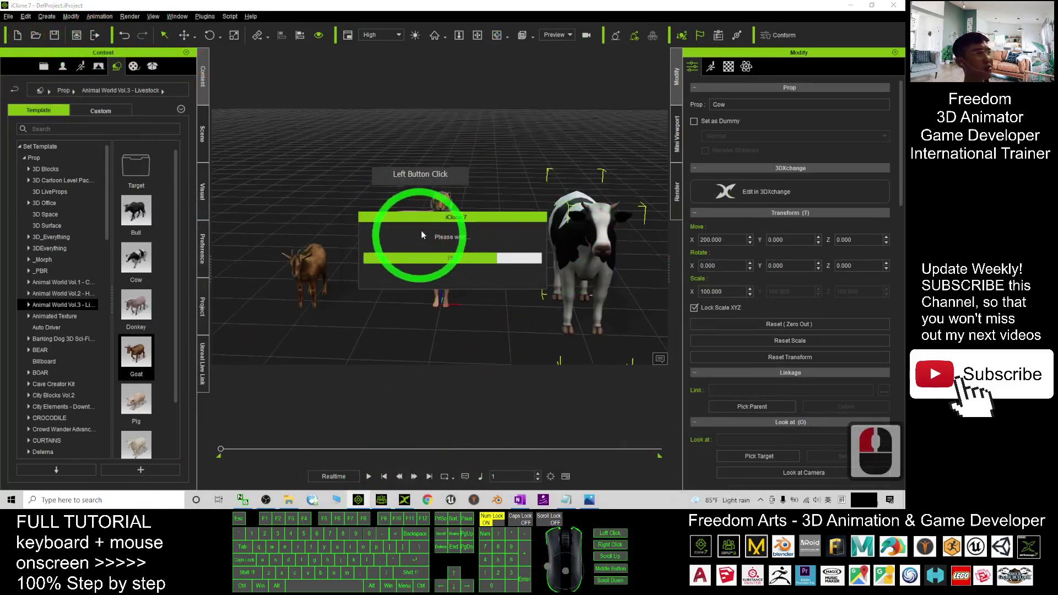
Load the Tiger avatar from the Animal World Vol.5 - Fierce Animals II templates into the scene
click(62, 69)
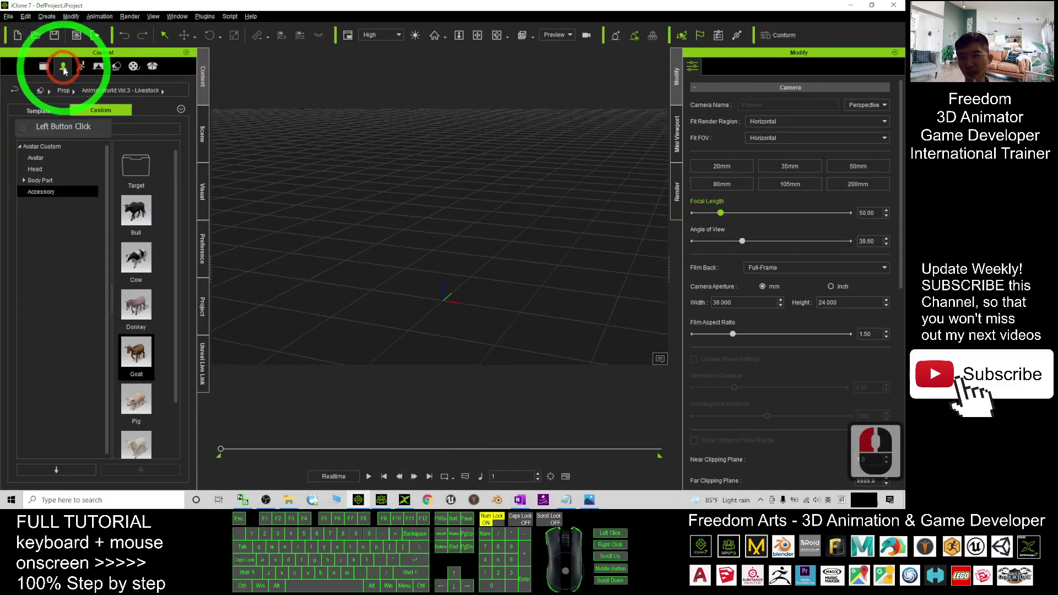
double_click(34, 159)
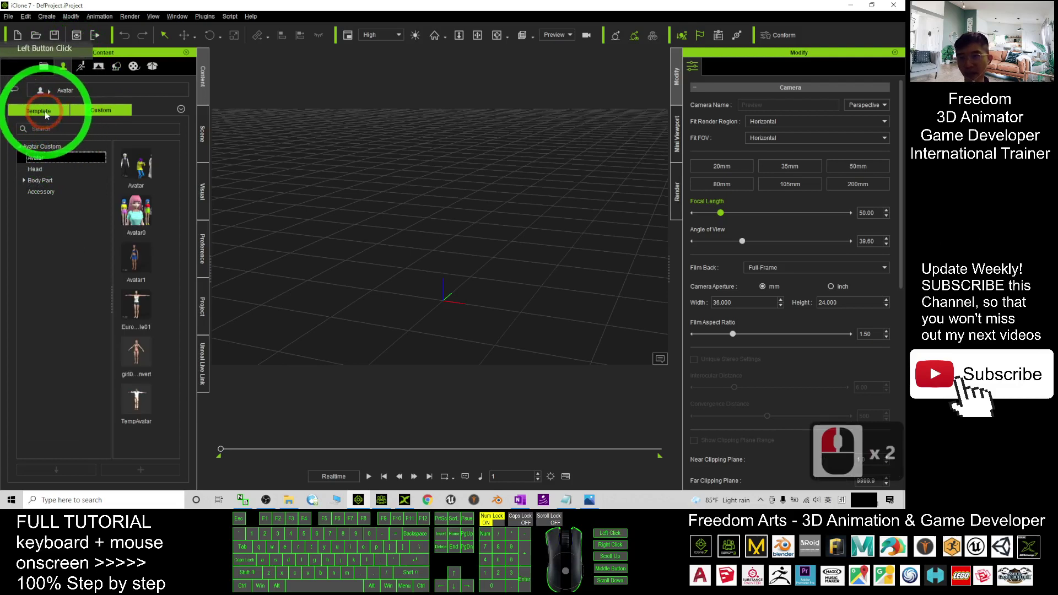
click(45, 113)
click(25, 157)
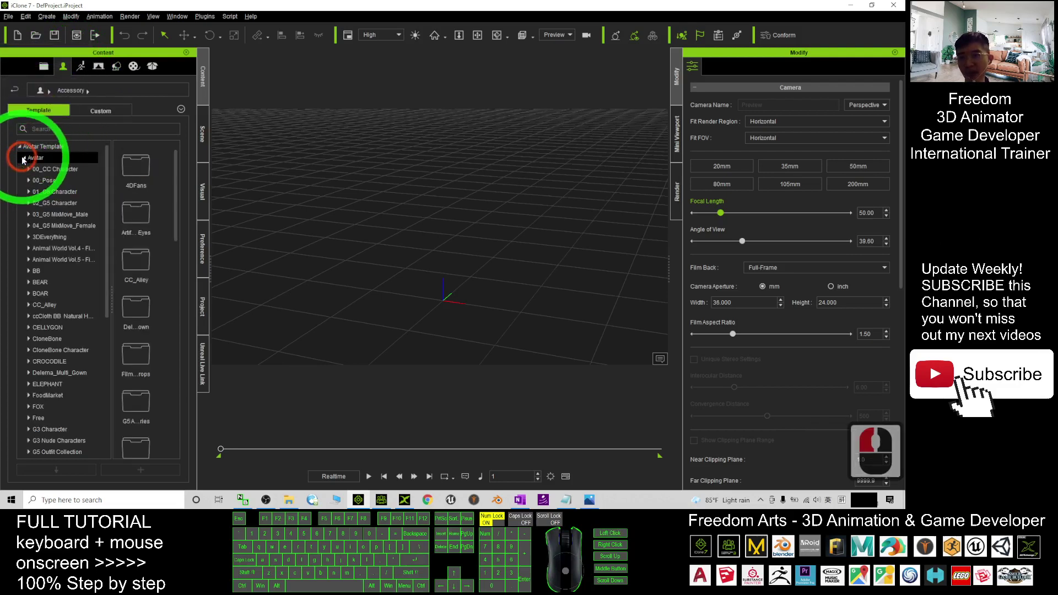
click(53, 259)
click(71, 249)
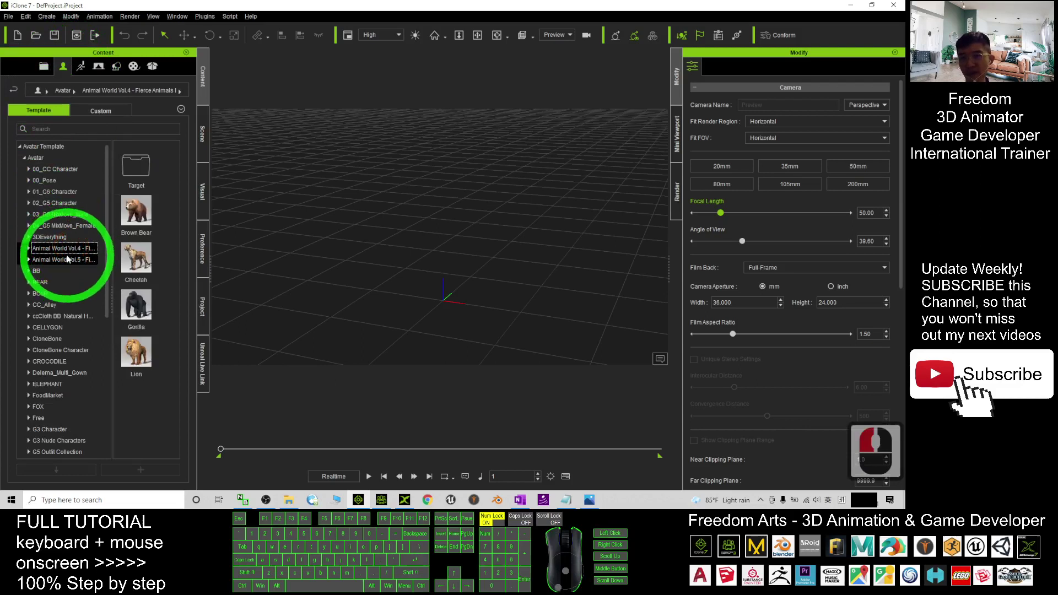
click(147, 378)
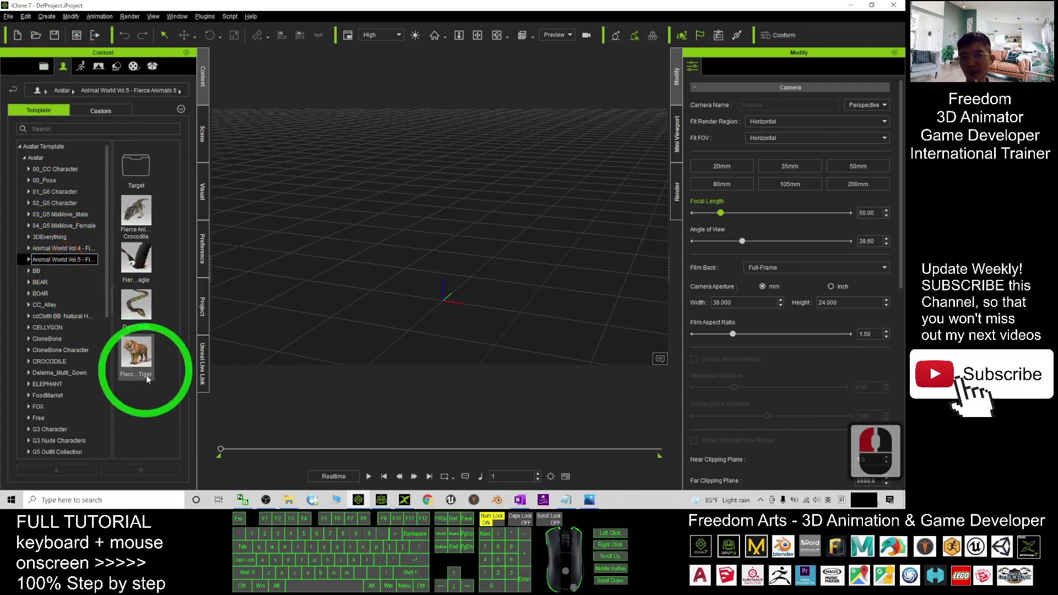
drag(135, 357, 590, 238)
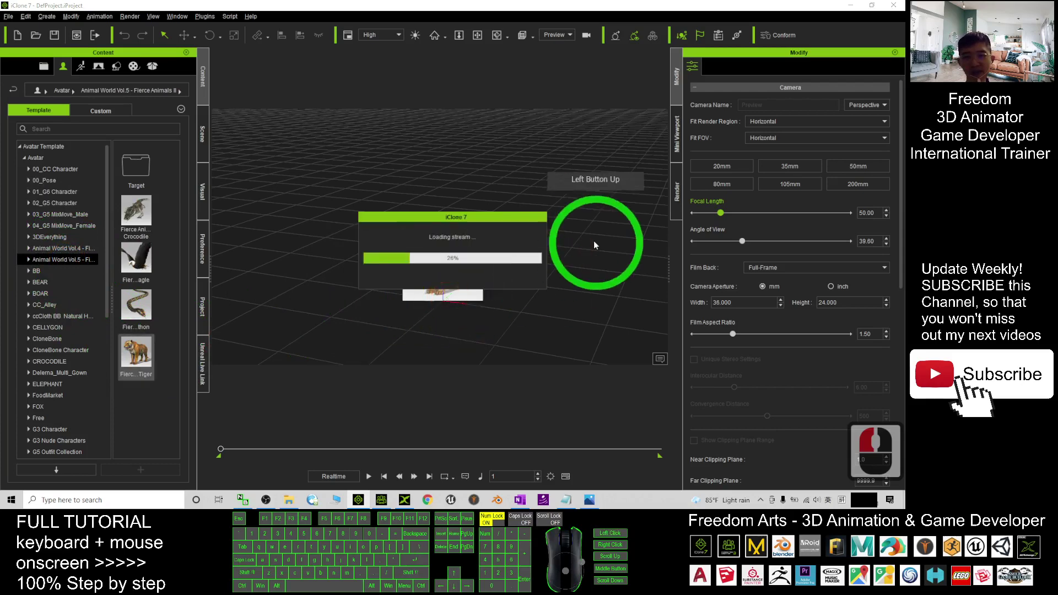
Inspect the tiger from several angles and send it to 3DXchange for editing
scroll(484, 288, up, 10)
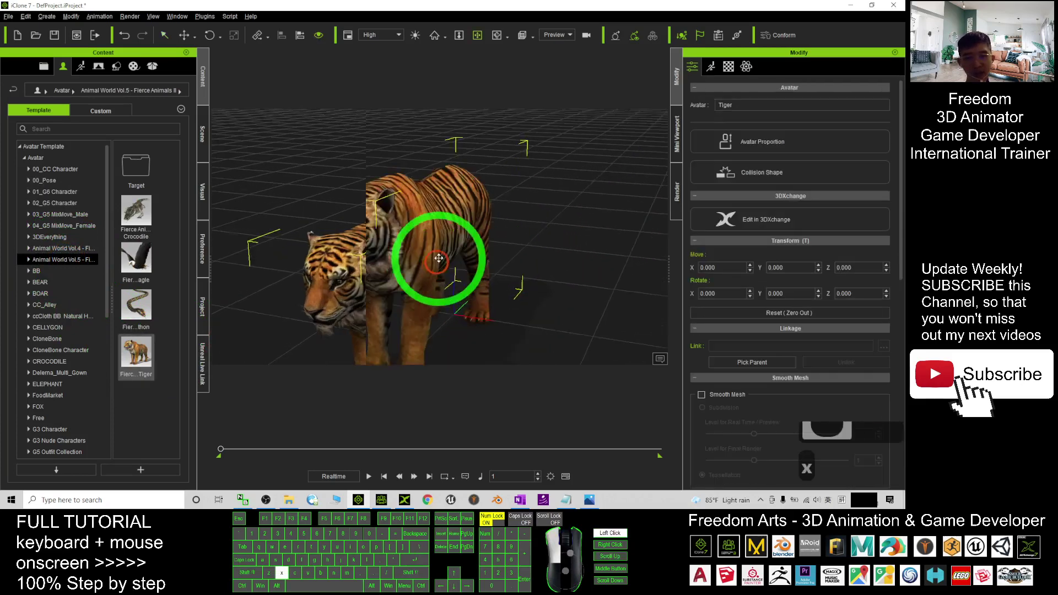
click(438, 253)
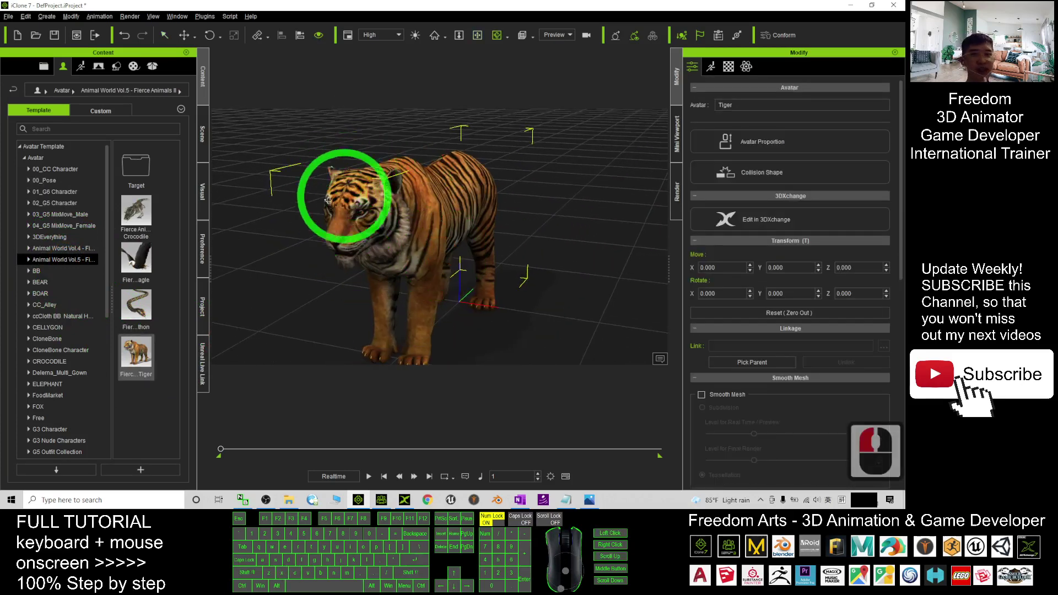
double_click(406, 193)
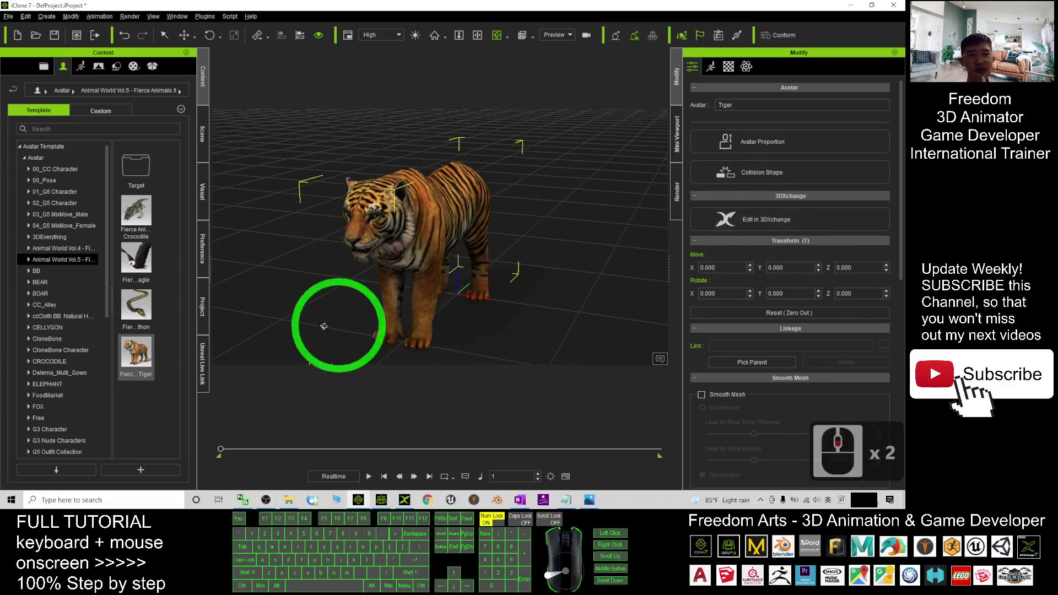
key(x)
key(c)
drag(494, 268, 501, 258)
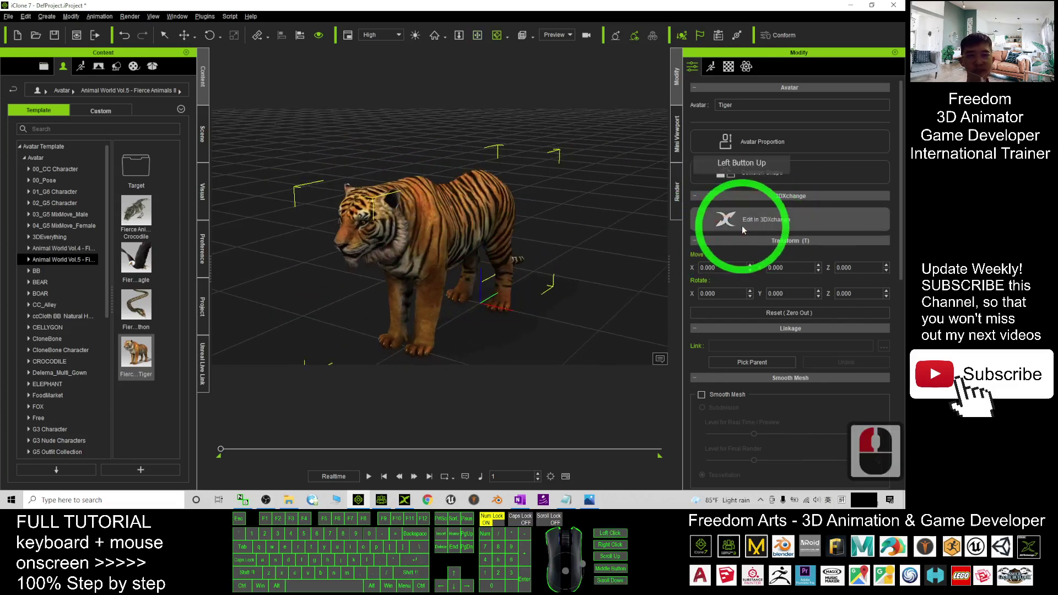
click(742, 227)
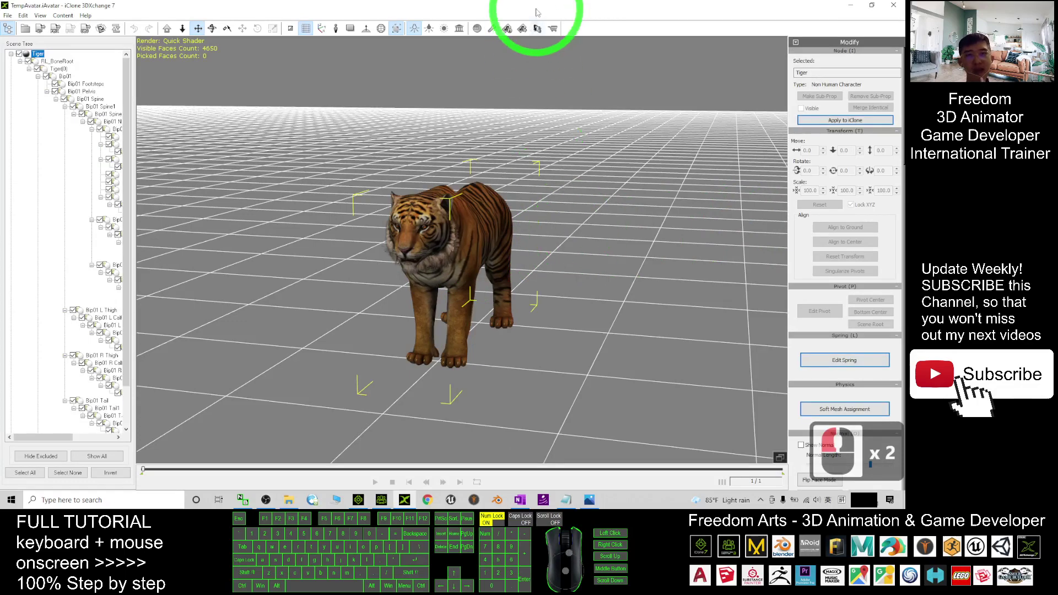
Restore the 3DXchange window to a smaller size and minimize the windows behind it to expose the desktop
drag(212, 6, 496, 82)
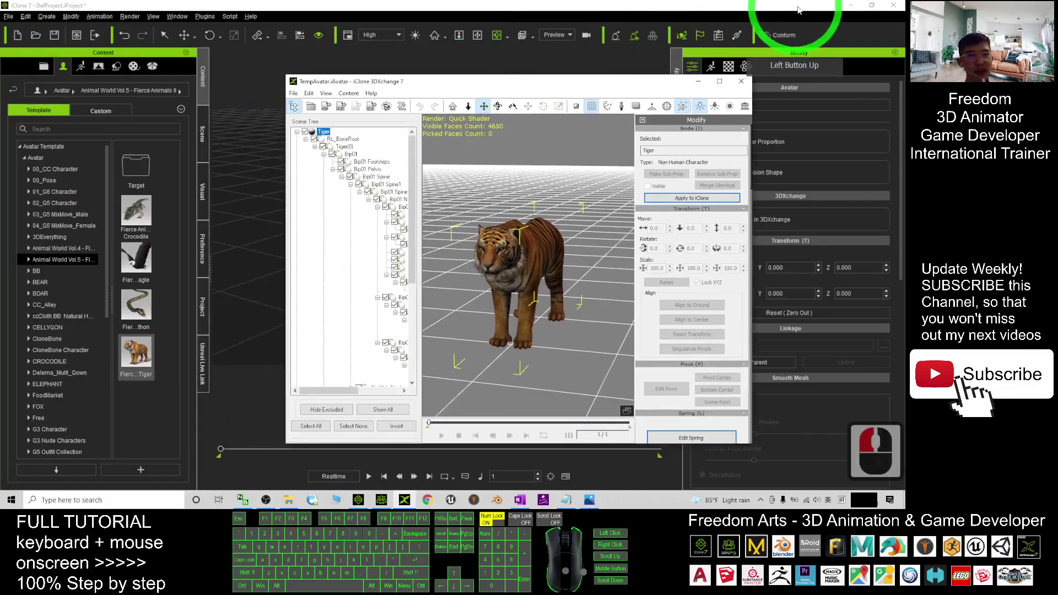
click(850, 5)
click(849, 6)
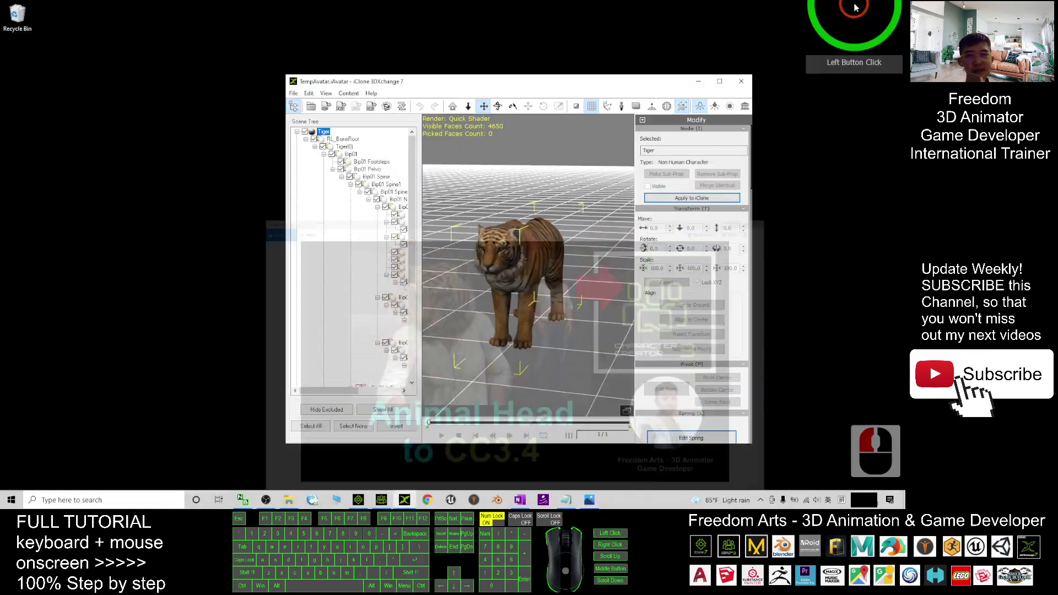
click(57, 40)
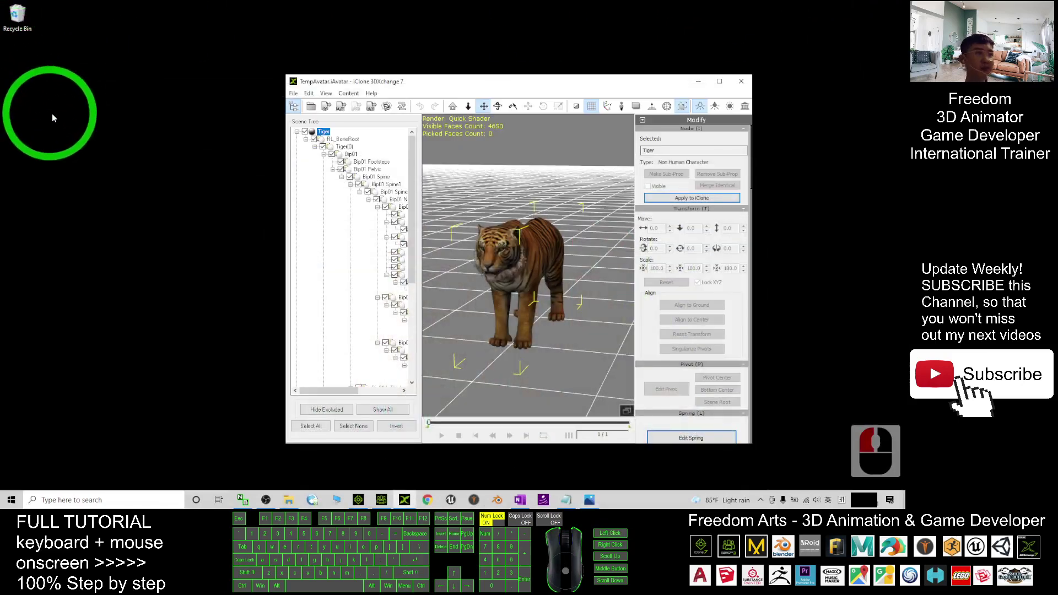
Create a desktop folder named Tiger, open it, and arrange its window beside 3DXchange
right_click(29, 109)
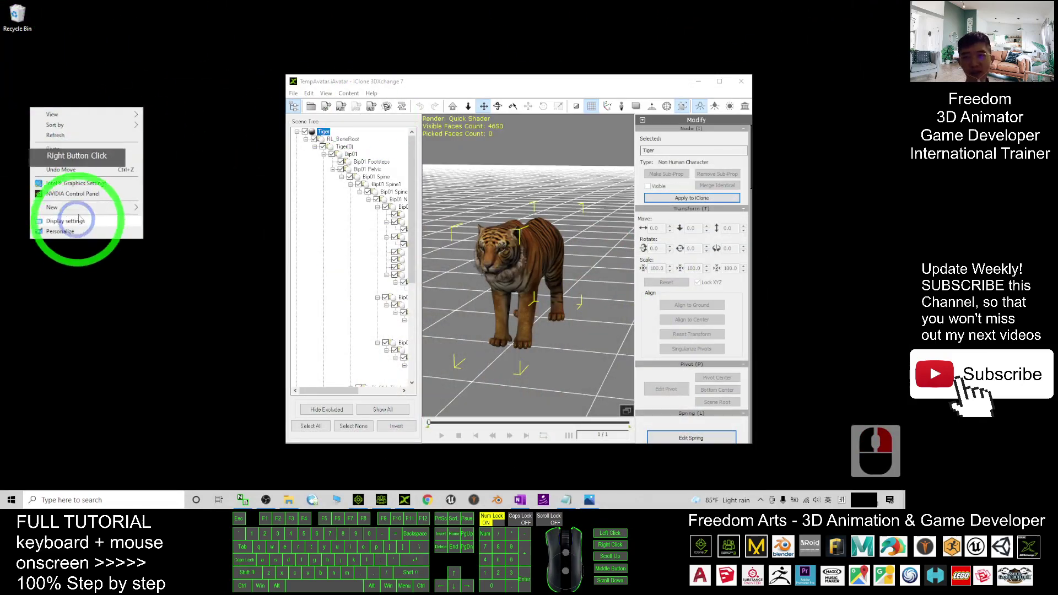
mouse_move(77, 207)
click(174, 208)
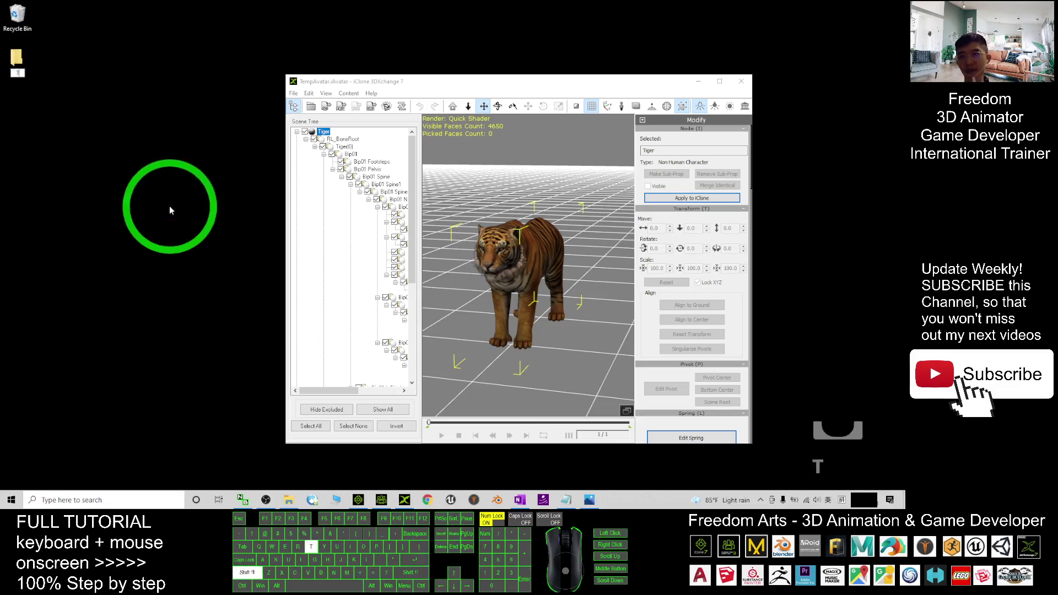
key(Return)
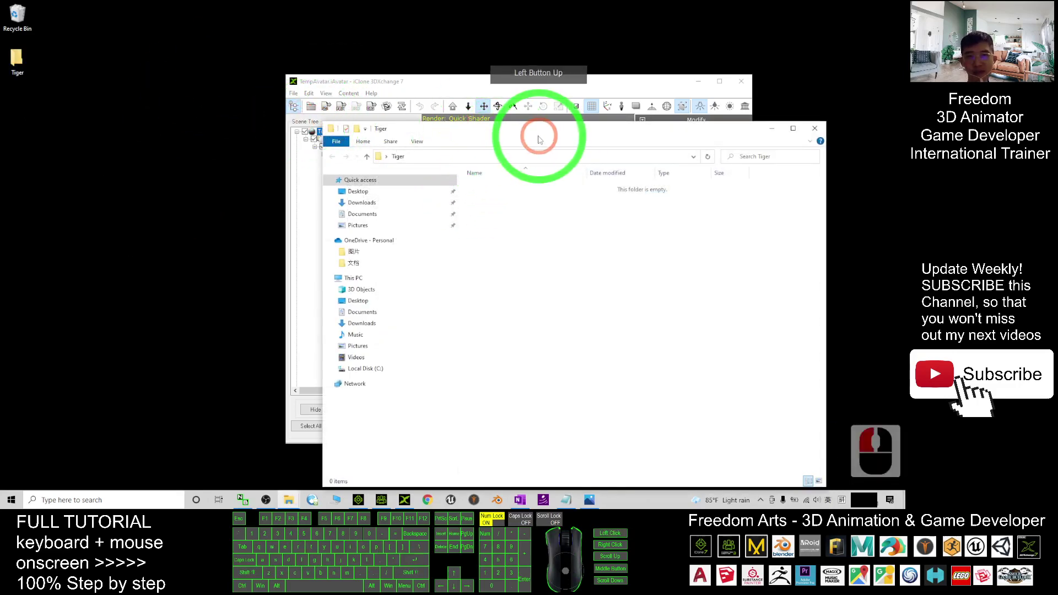
drag(538, 130, 252, 85)
drag(572, 83, 649, 97)
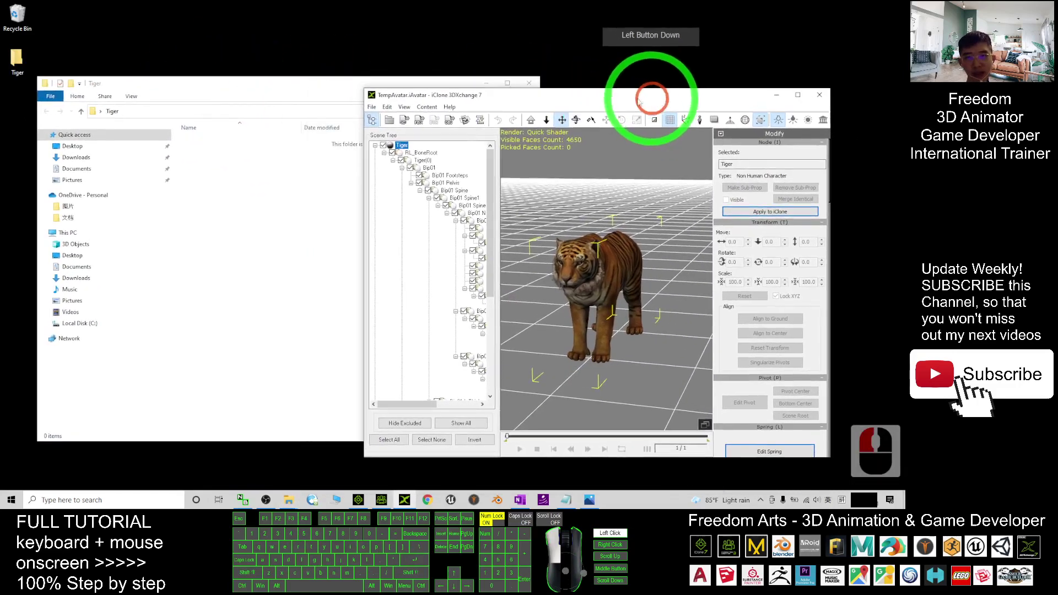
Export the tiger as an OBJ file named tiger into C:\Users\user\Desktop\Tiger, keeping the Y-Up axis
click(450, 121)
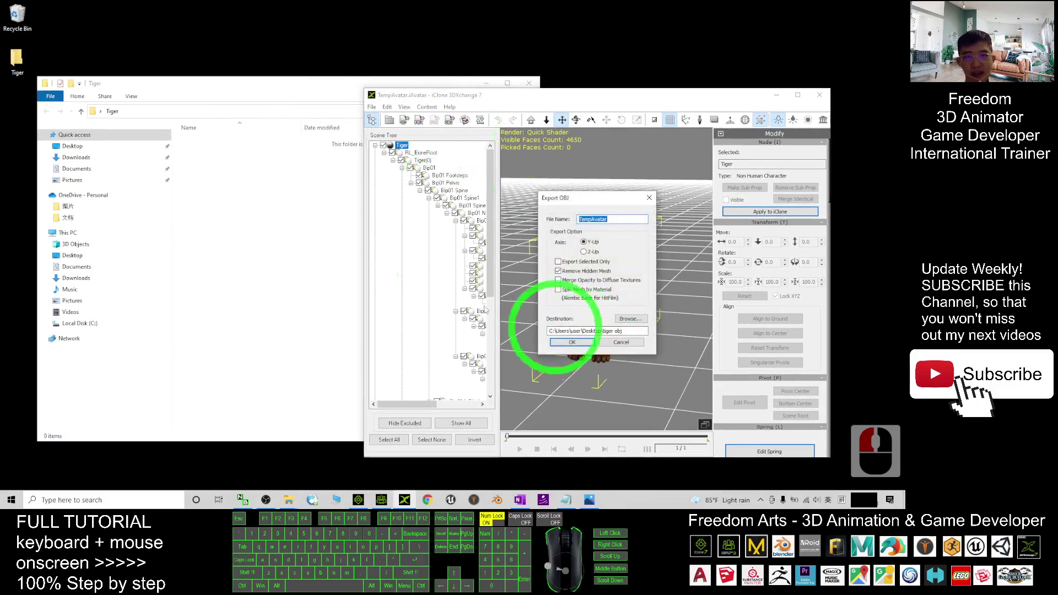
click(153, 110)
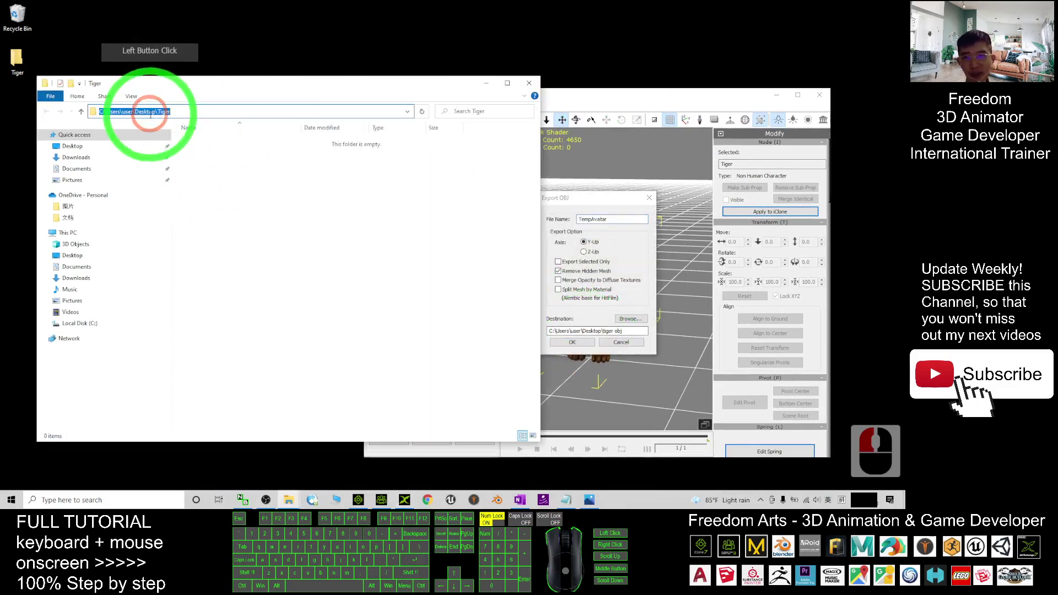
key(ctrl+c)
click(651, 376)
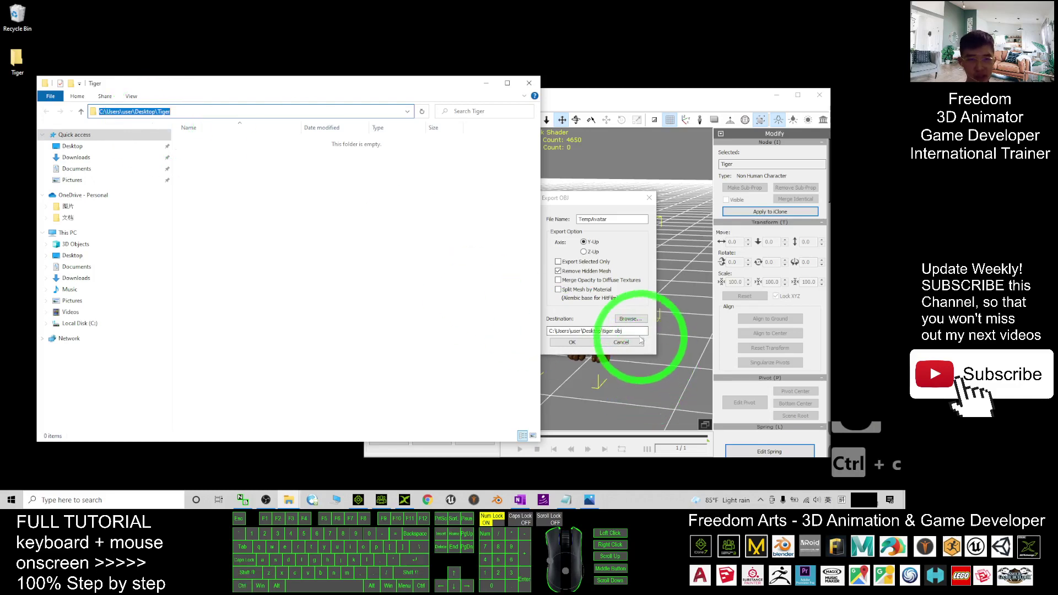
drag(639, 331, 483, 298)
key(ctrl+v)
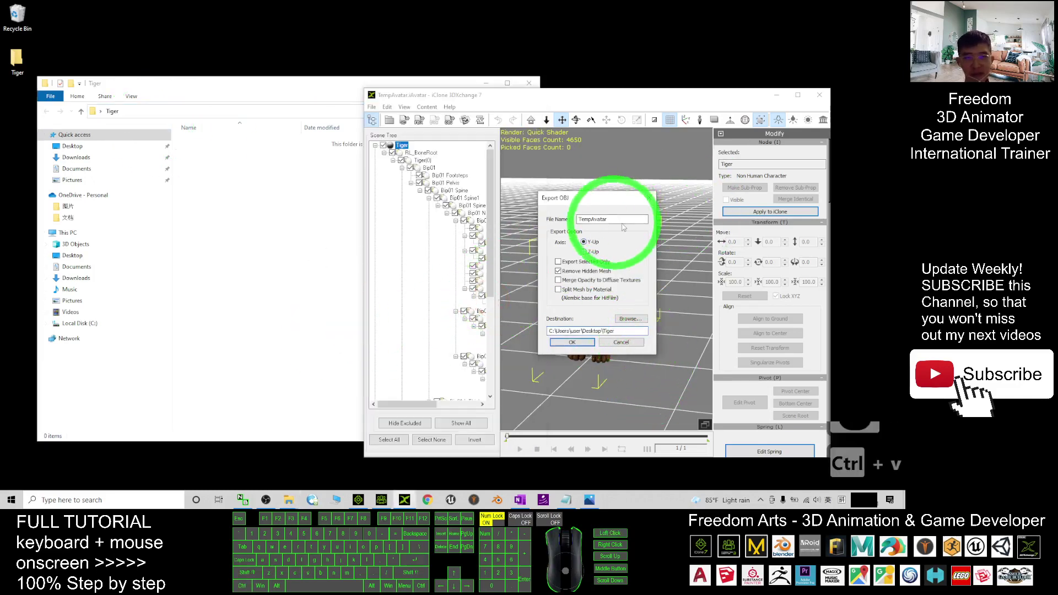
drag(623, 227, 246, 172)
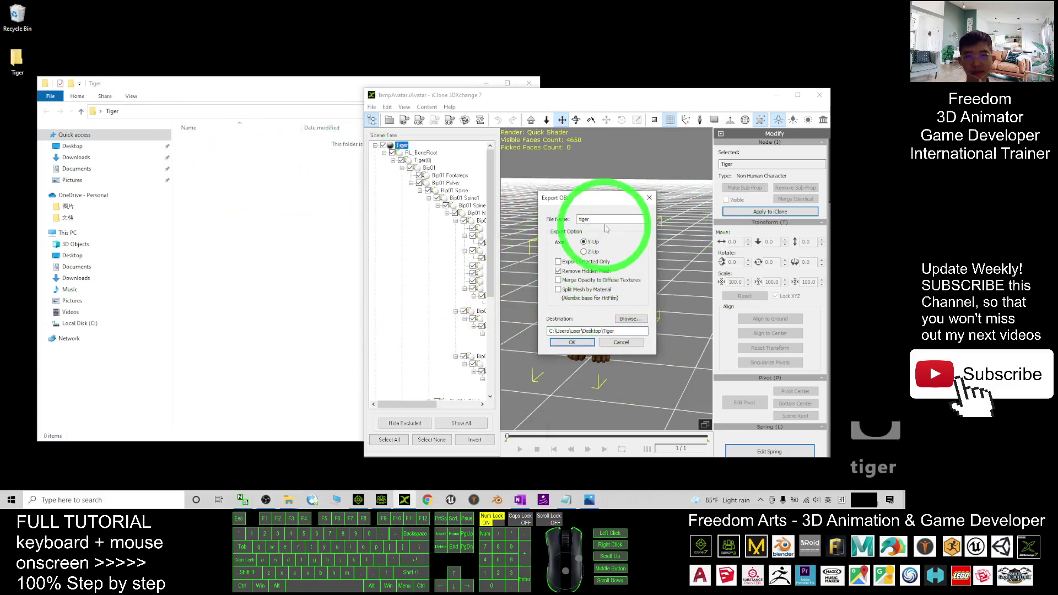
click(578, 344)
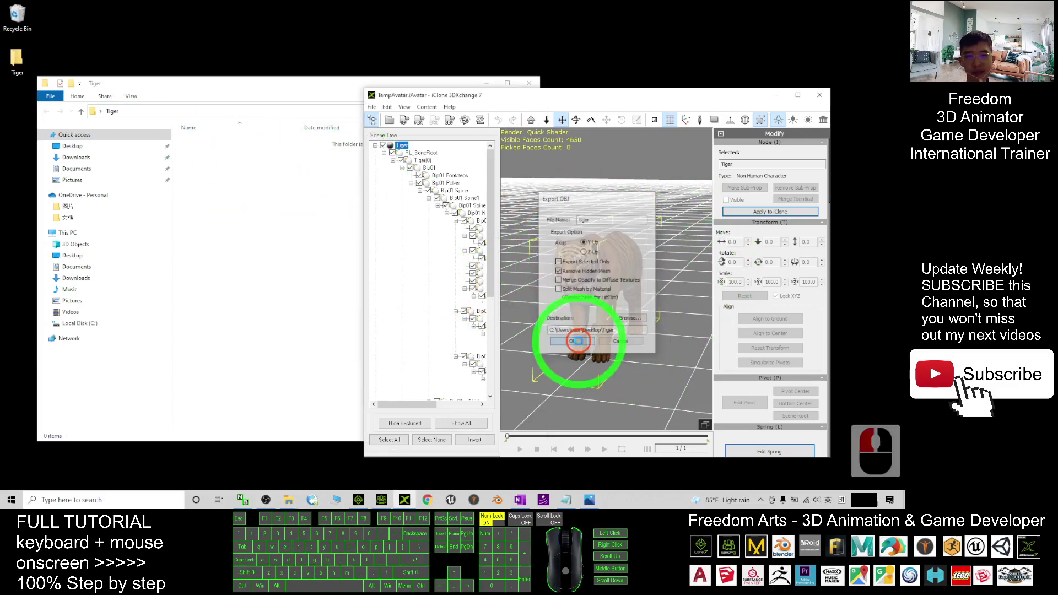
click(620, 299)
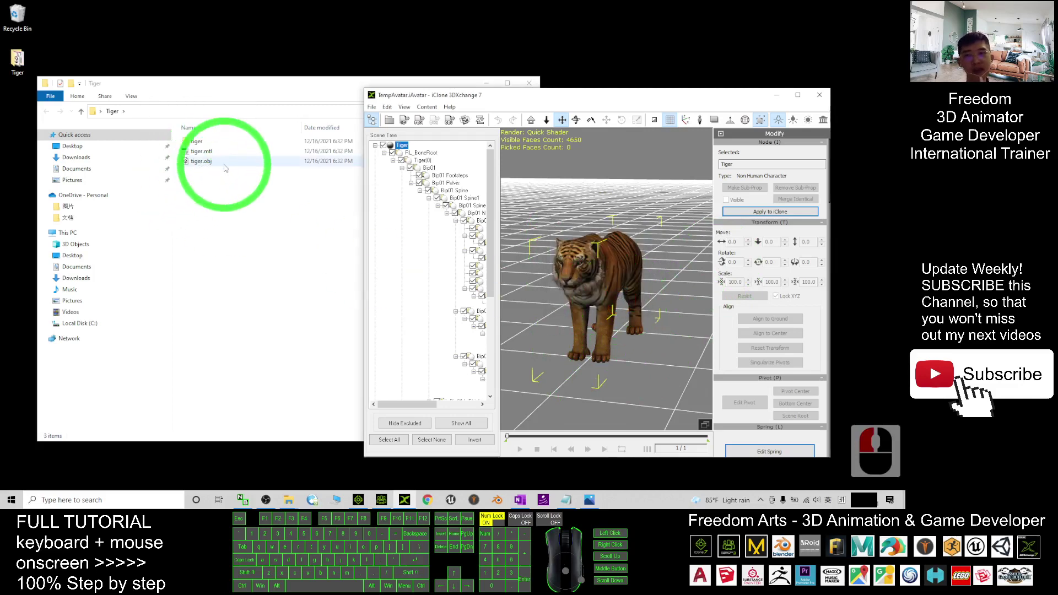
Switch to iClone and bring up the texture settings of the tiger's Tiger_Default material
click(365, 499)
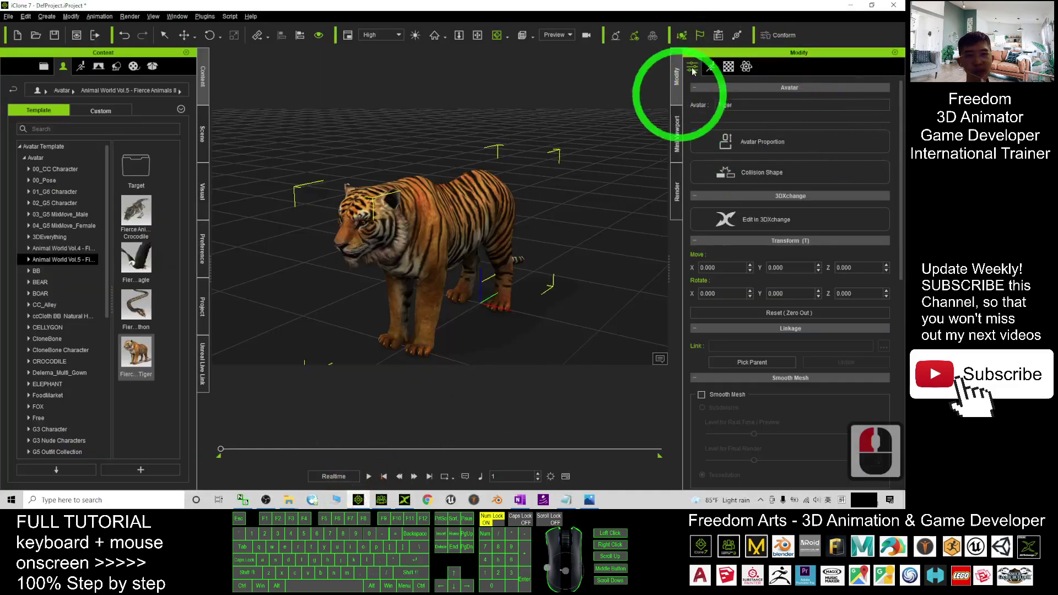
click(727, 67)
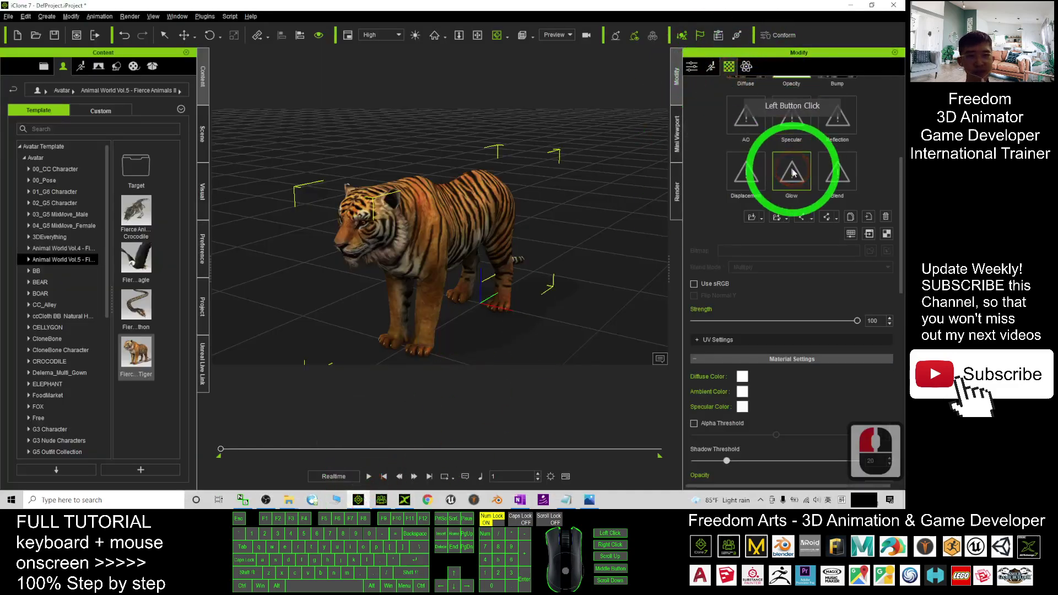
scroll(735, 94, up, 11)
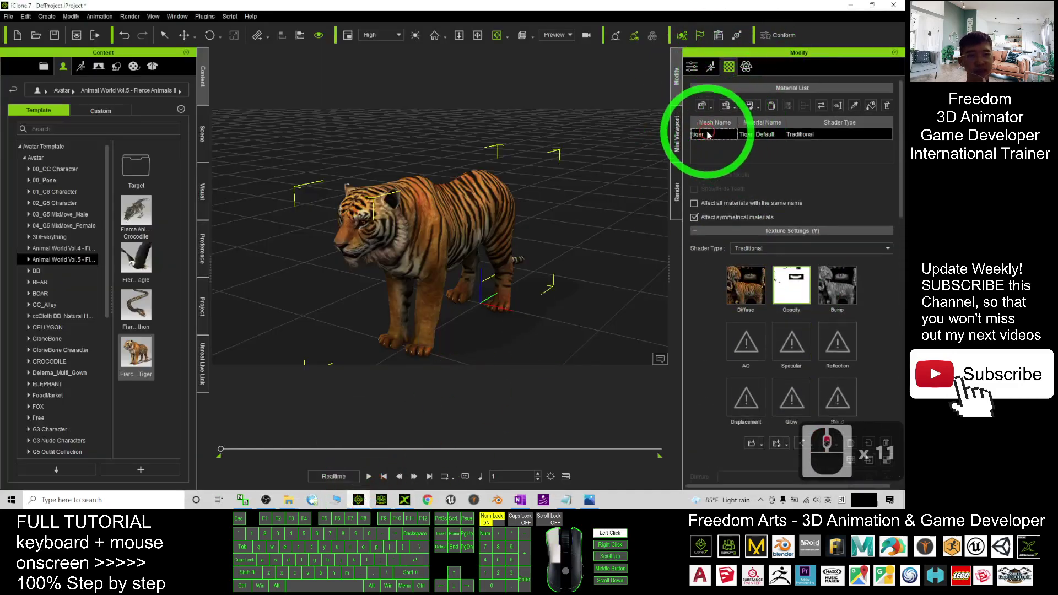
scroll(716, 165, down, 5)
click(771, 280)
scroll(771, 280, down, 3)
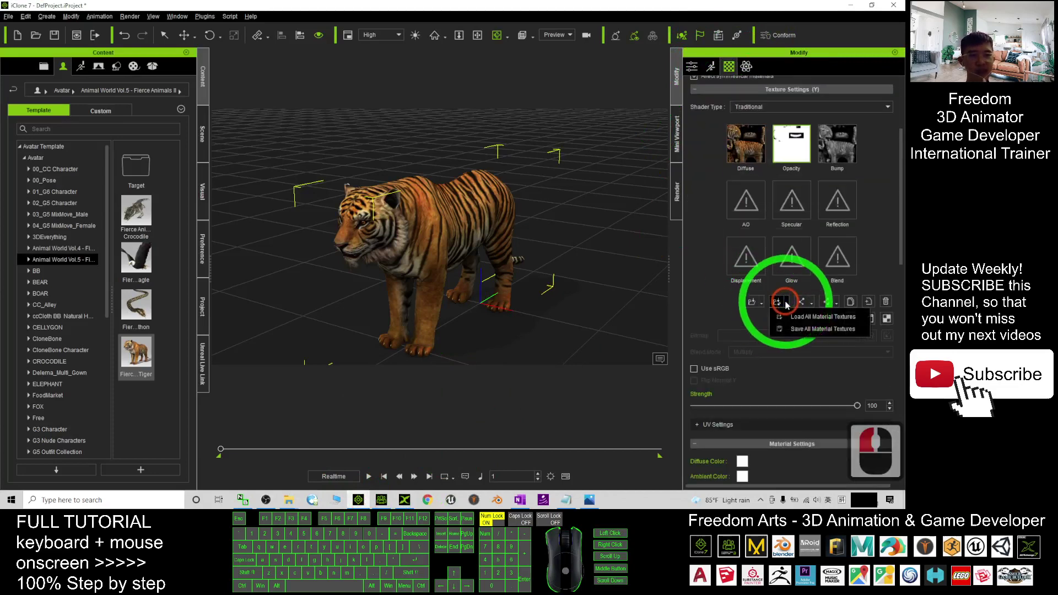
Save all of the tiger's material textures into a new desktop folder named material
click(780, 301)
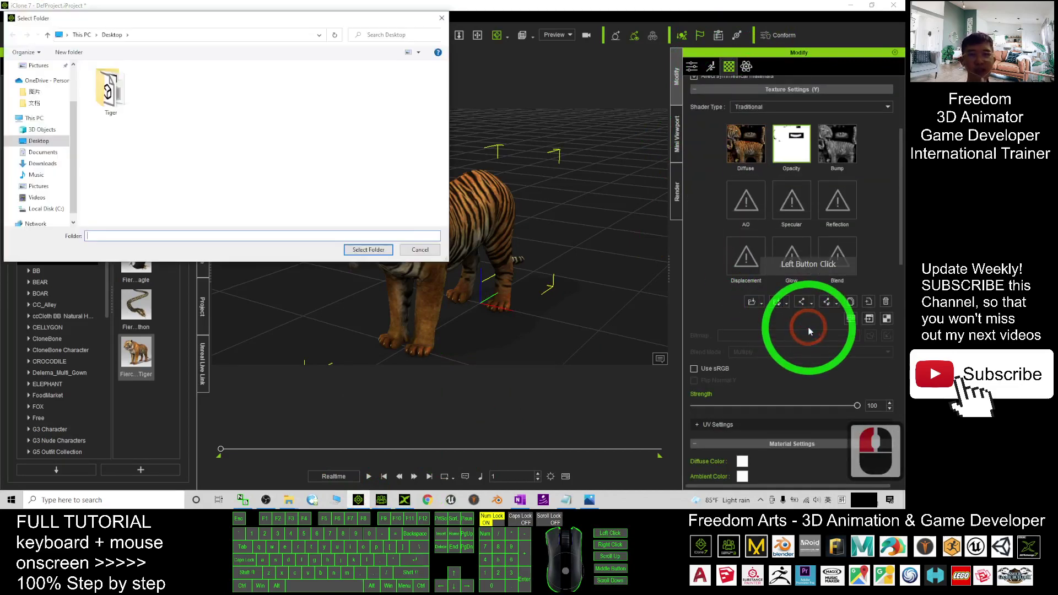
click(113, 35)
right_click(187, 144)
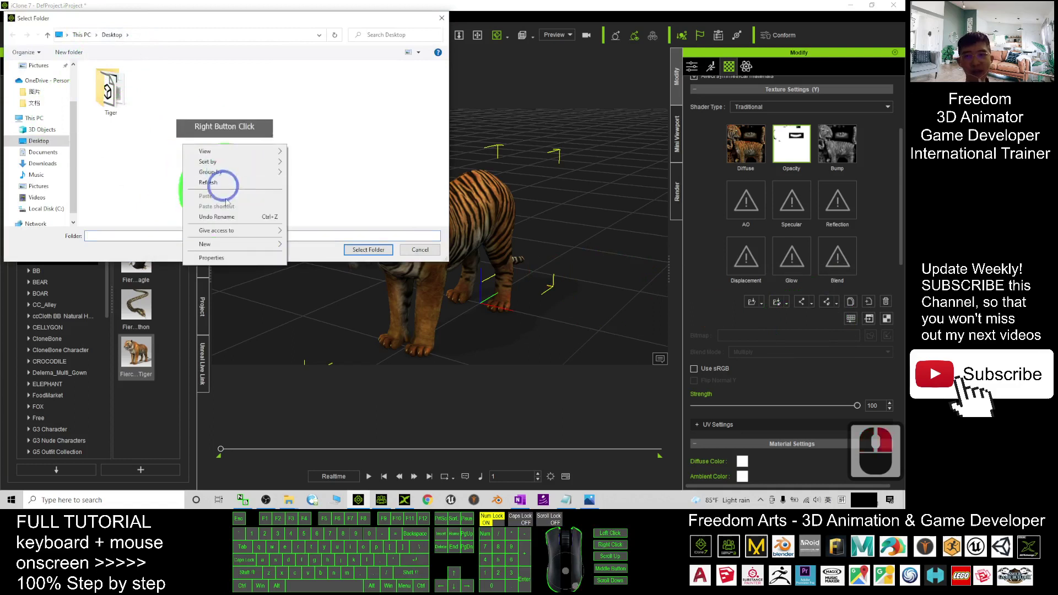
click(286, 237)
click(307, 244)
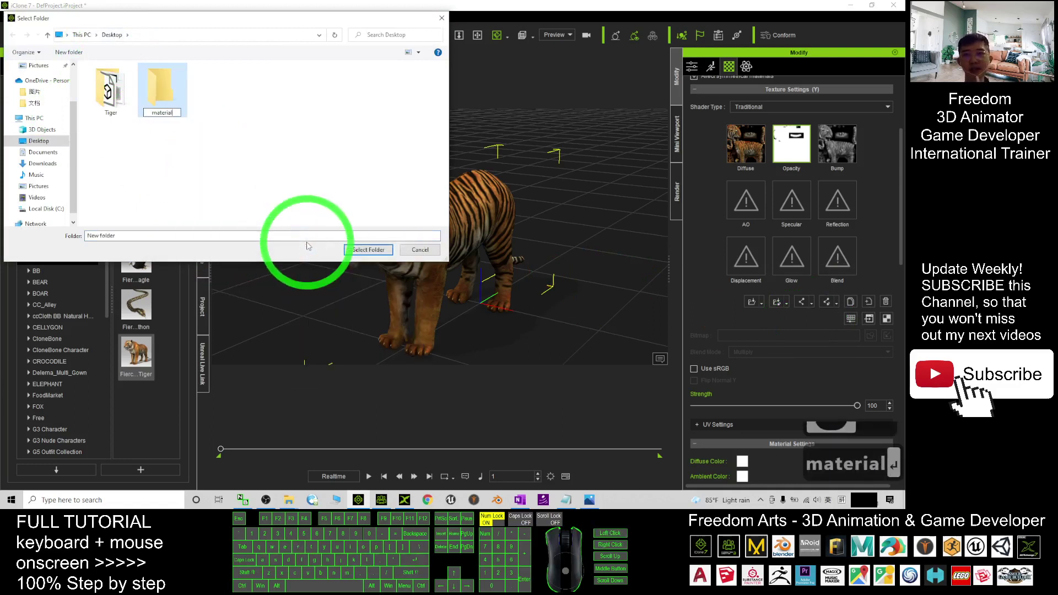
double_click(163, 91)
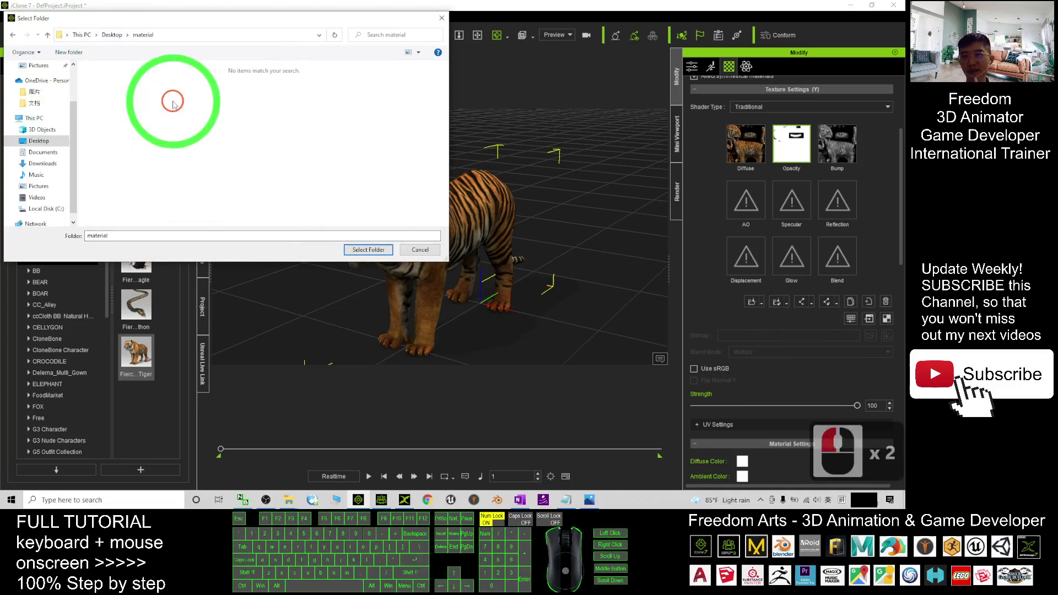
click(368, 249)
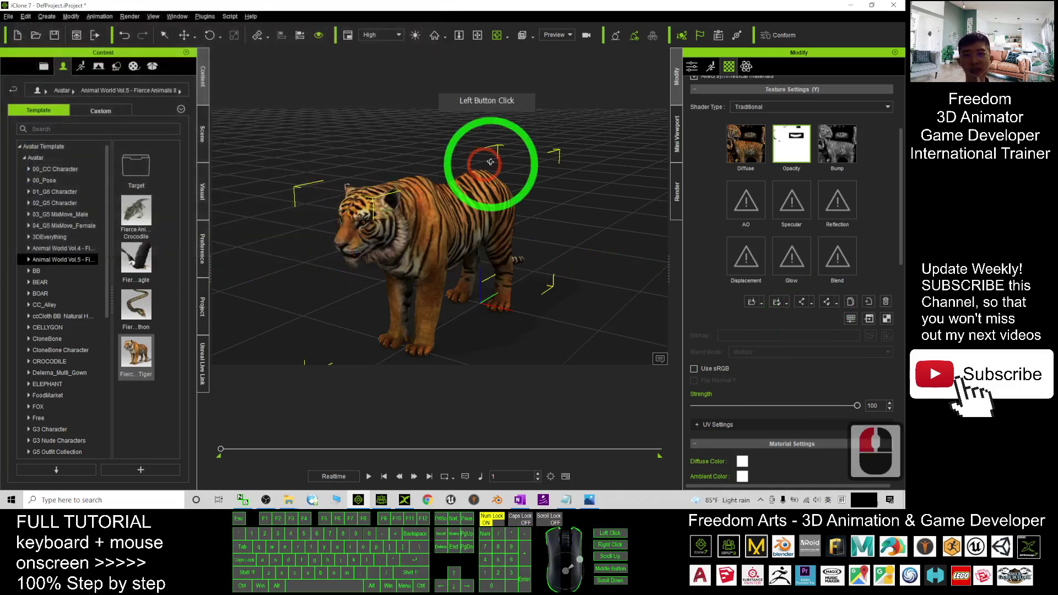
Minimize iClone and check the exported files in the Tiger and material desktop folders, closing both folders when done
click(850, 7)
click(265, 226)
click(565, 80)
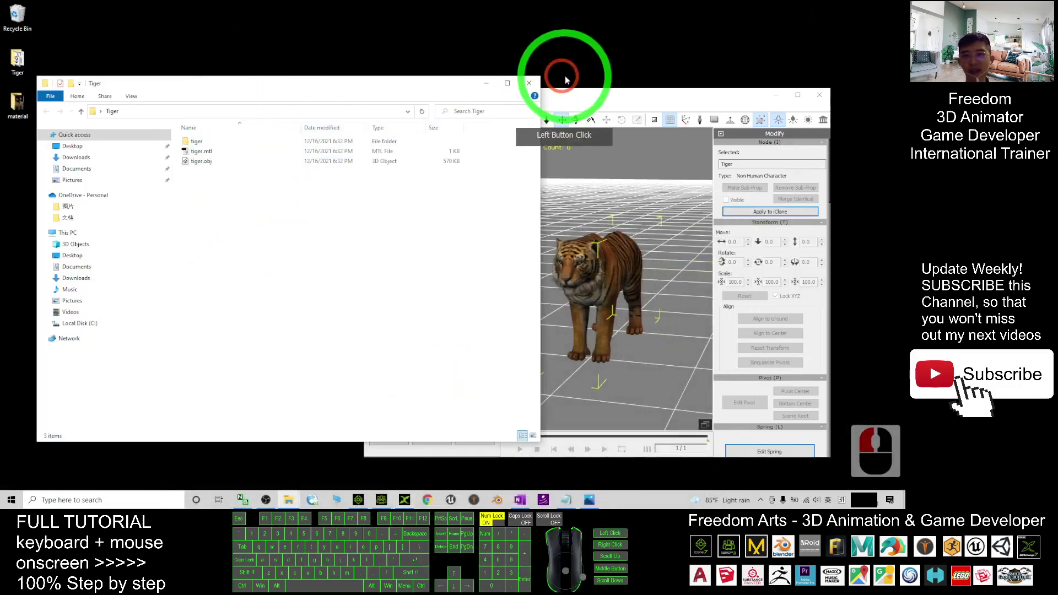
click(529, 82)
double_click(5, 63)
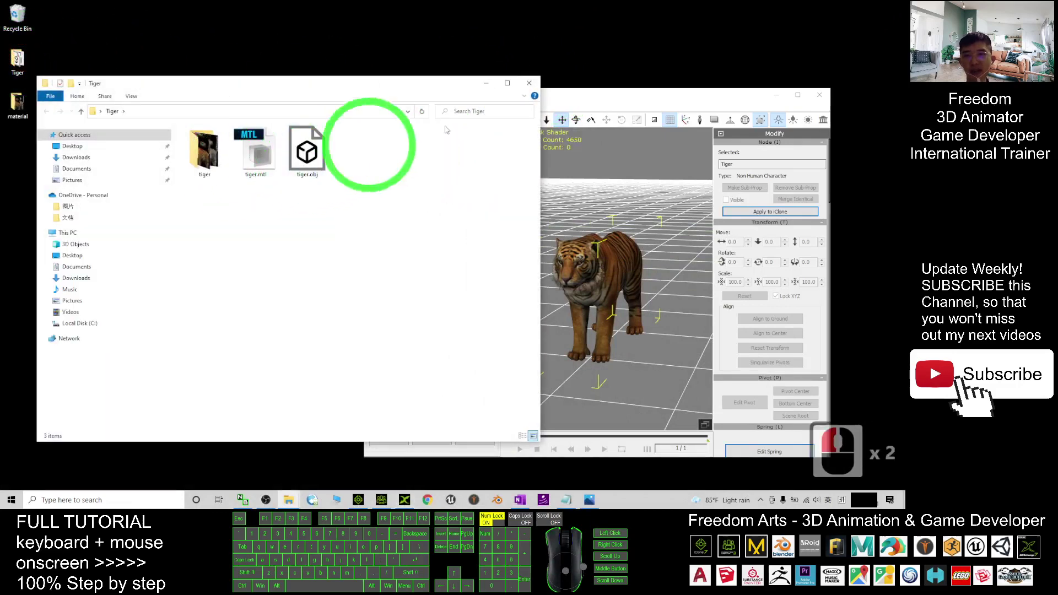
click(529, 83)
click(17, 107)
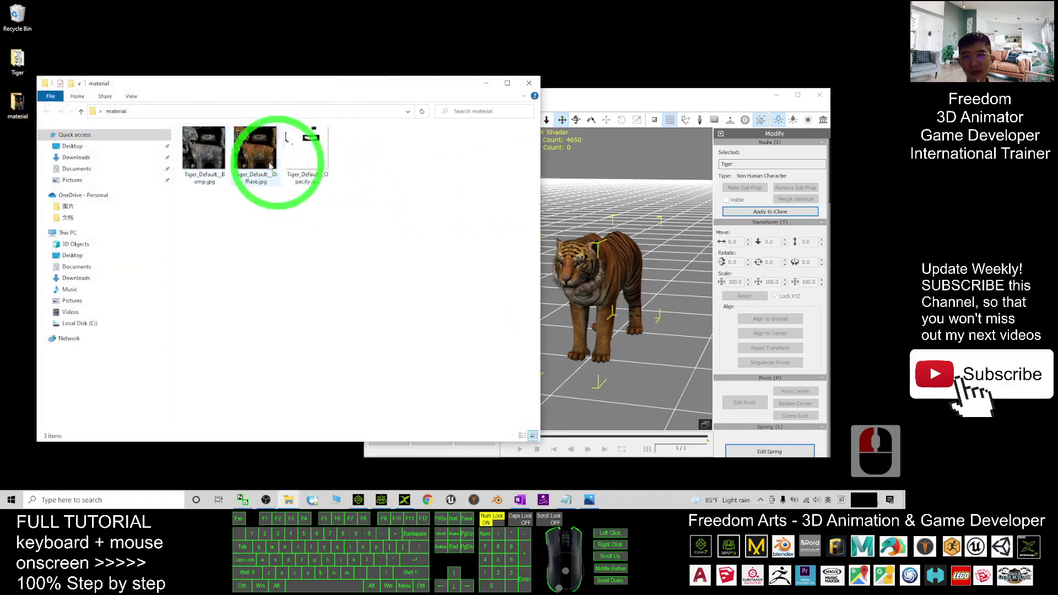
click(529, 83)
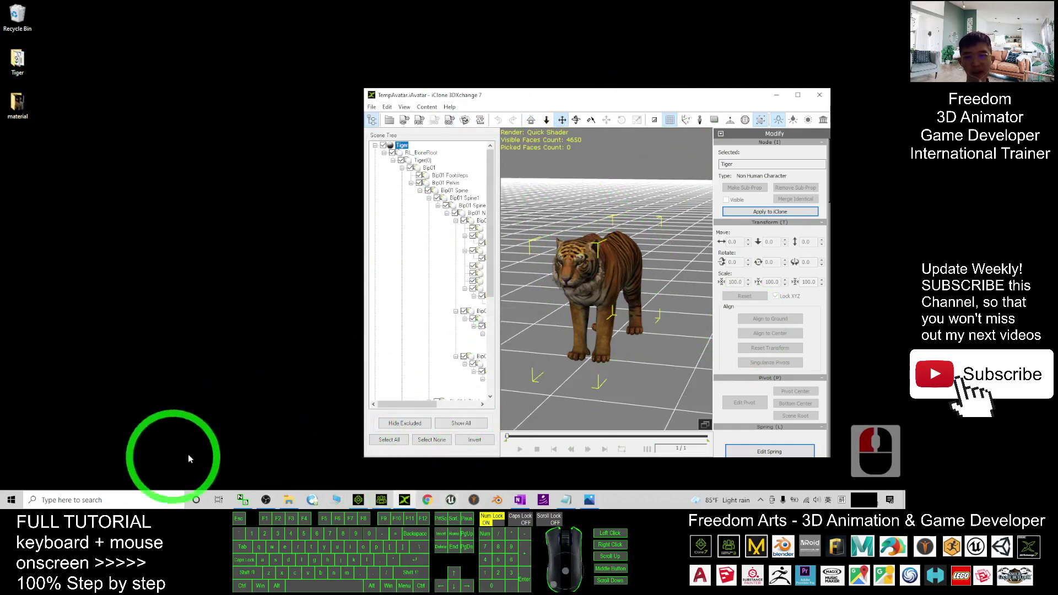
Review the Blender download link in the Notes.txt file and move the notes out of view
click(567, 500)
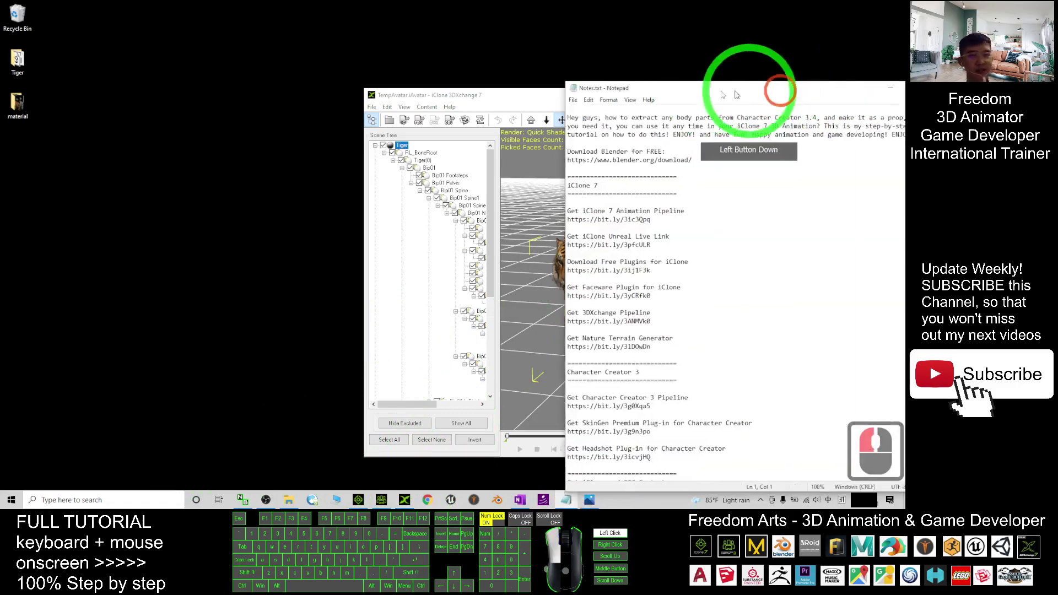
drag(751, 91, 592, 50)
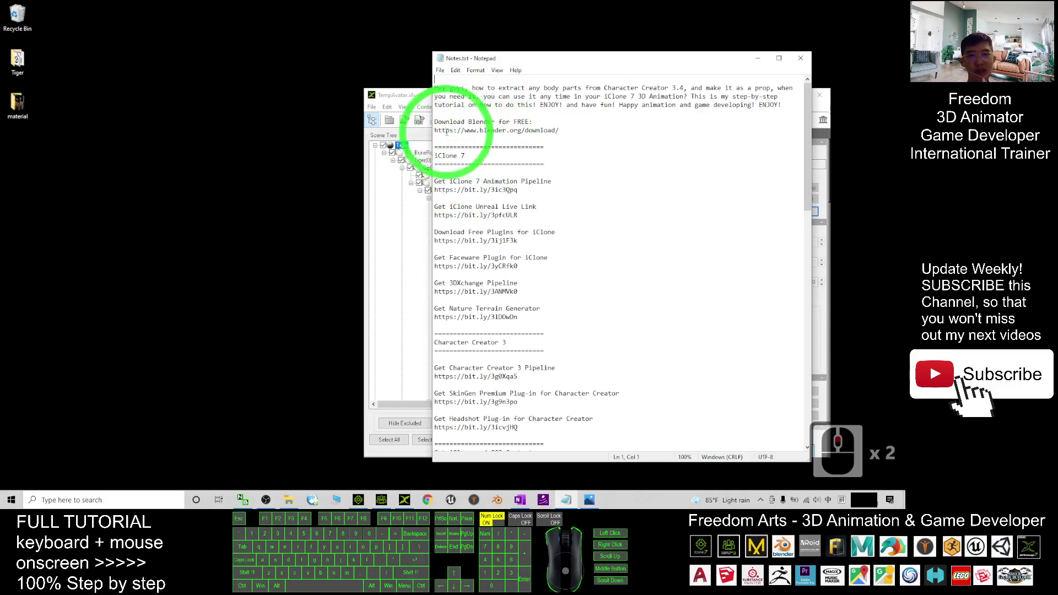
drag(436, 131, 560, 130)
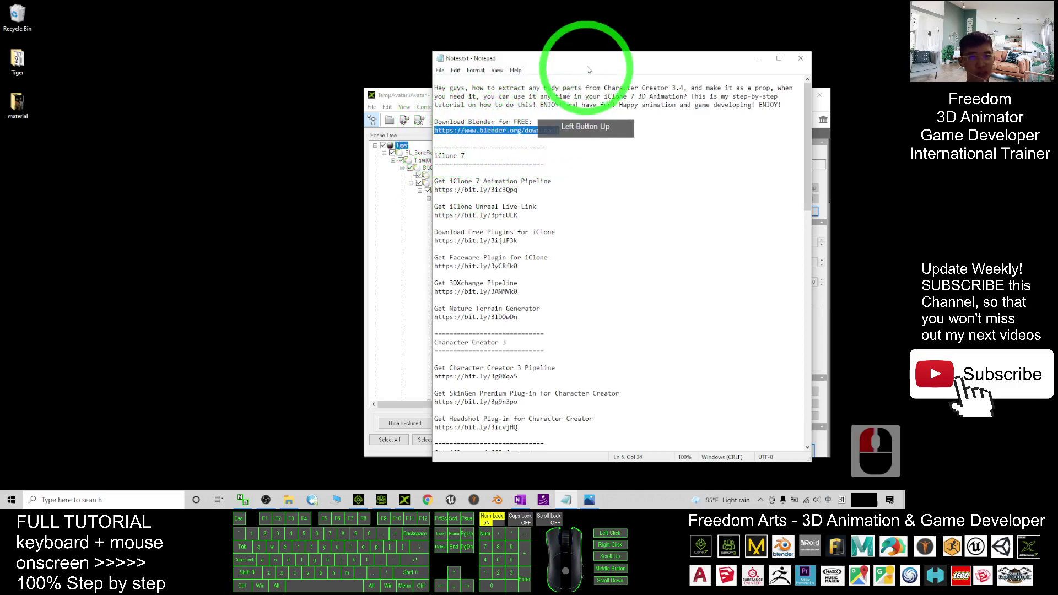
drag(592, 60, 903, 71)
click(146, 371)
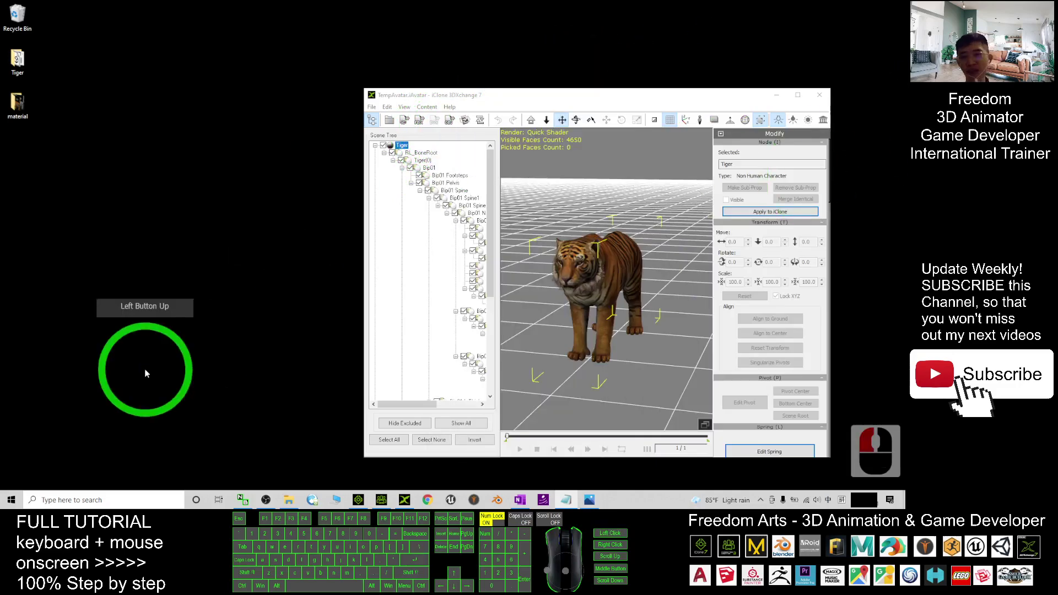
Search Windows for blender, launch Blender, and dismiss its splash screen
click(55, 500)
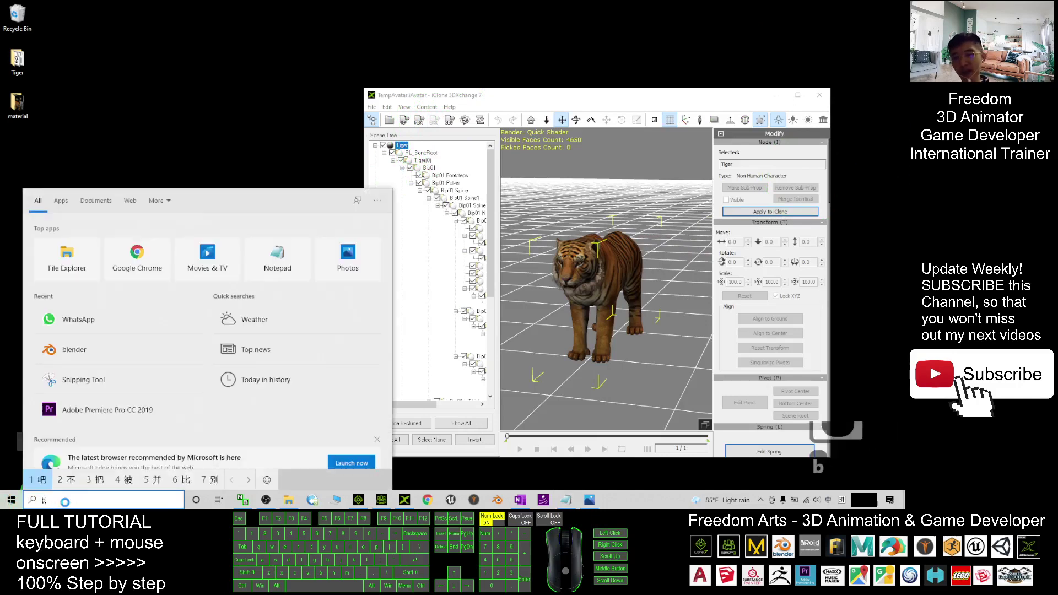
text(beldne)
key(BackSpace)
key(BackSpace)
key(BackSpace)
key(BackSpace)
key(BackSpace)
key(BackSpace)
key(BackSpace)
key(BackSpace)
key(BackSpace)
key(BackSpace)
key(BackSpace)
key(BackSpace)
key(BackSpace)
key(BackSpace)
key(BackSpace)
key(shift)
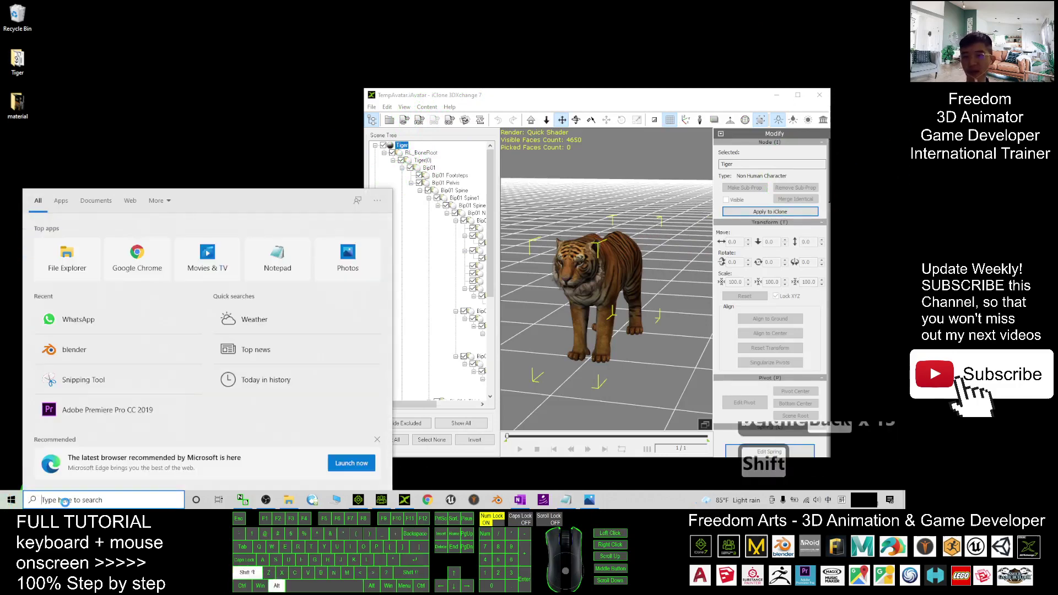
text(blender)
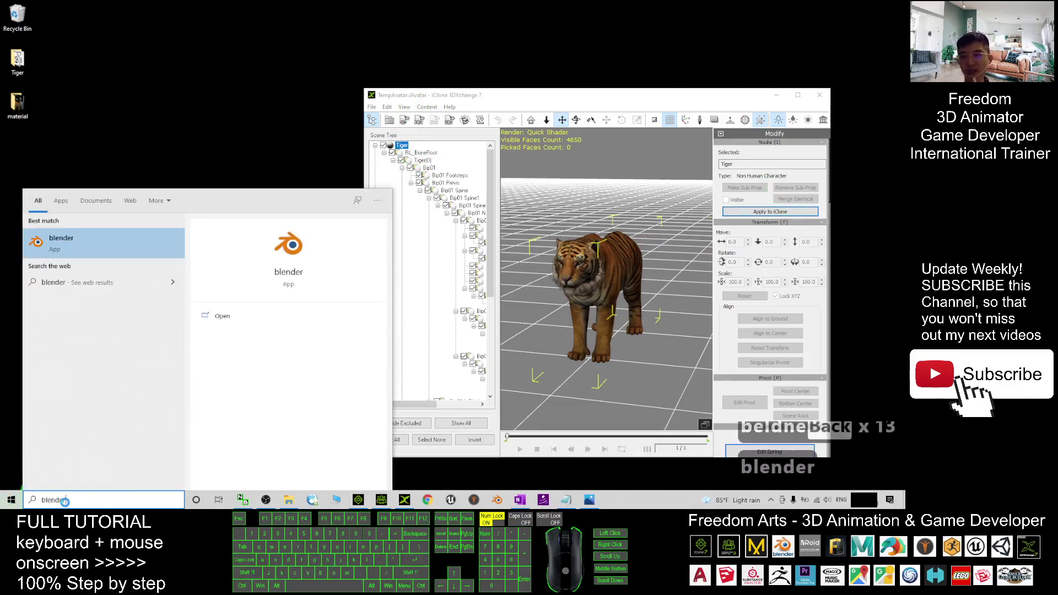
click(49, 234)
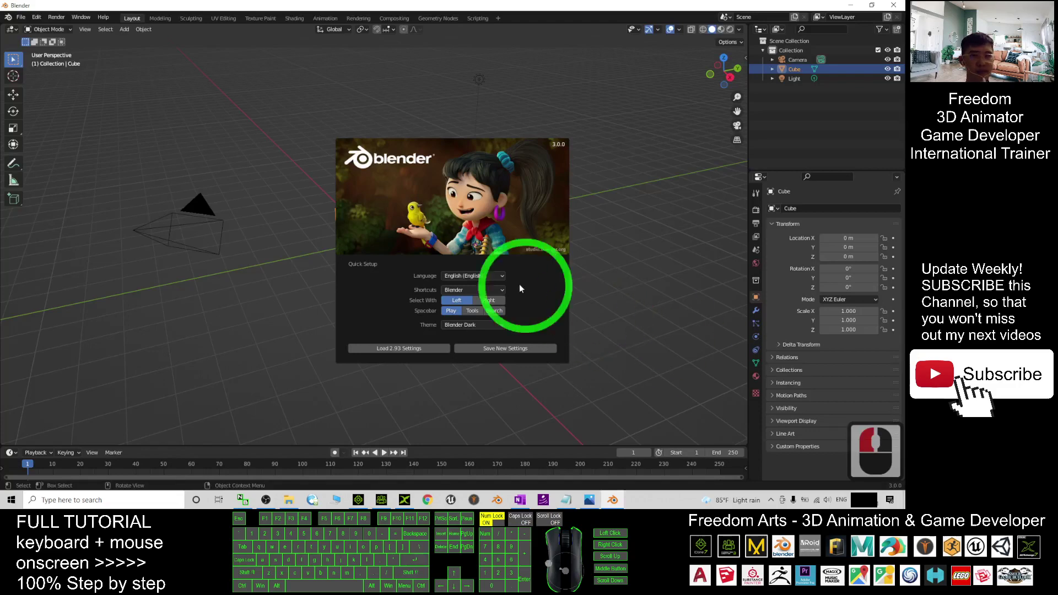
click(623, 231)
Delete the default camera, cube and light from the scene
click(439, 172)
drag(84, 158, 677, 375)
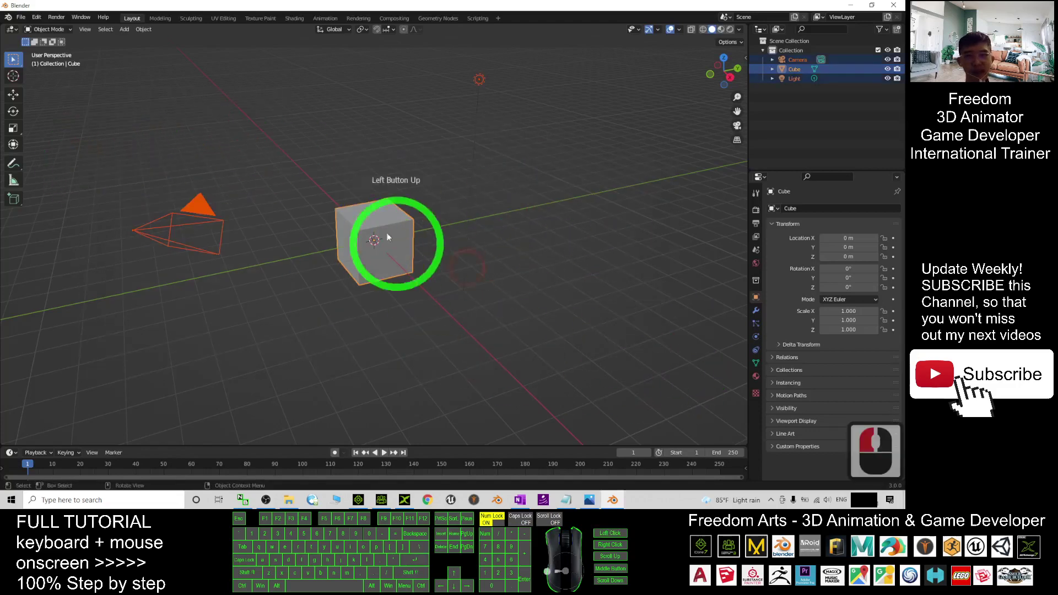
click(184, 157)
drag(96, 141, 572, 403)
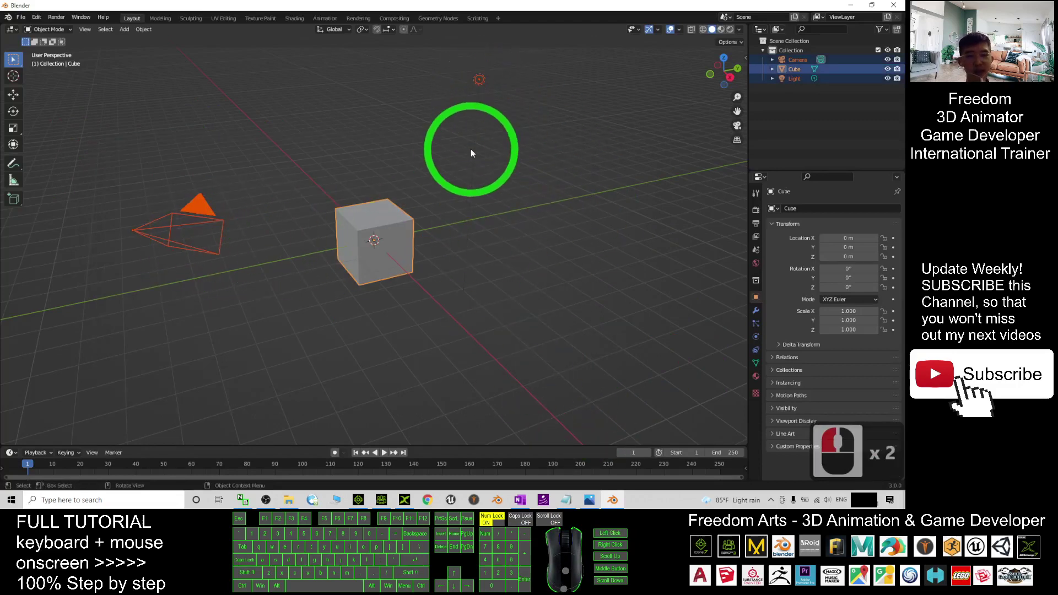
key(Delete)
Import tiger.obj as a Wavefront OBJ from the Tiger folder on the Desktop
drag(473, 8, 626, 35)
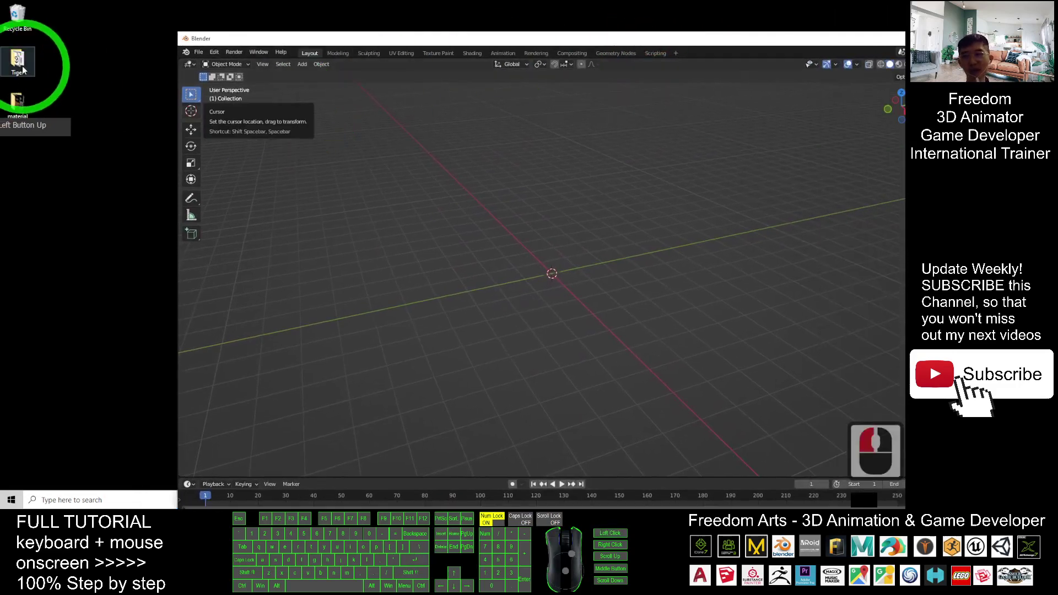
click(198, 52)
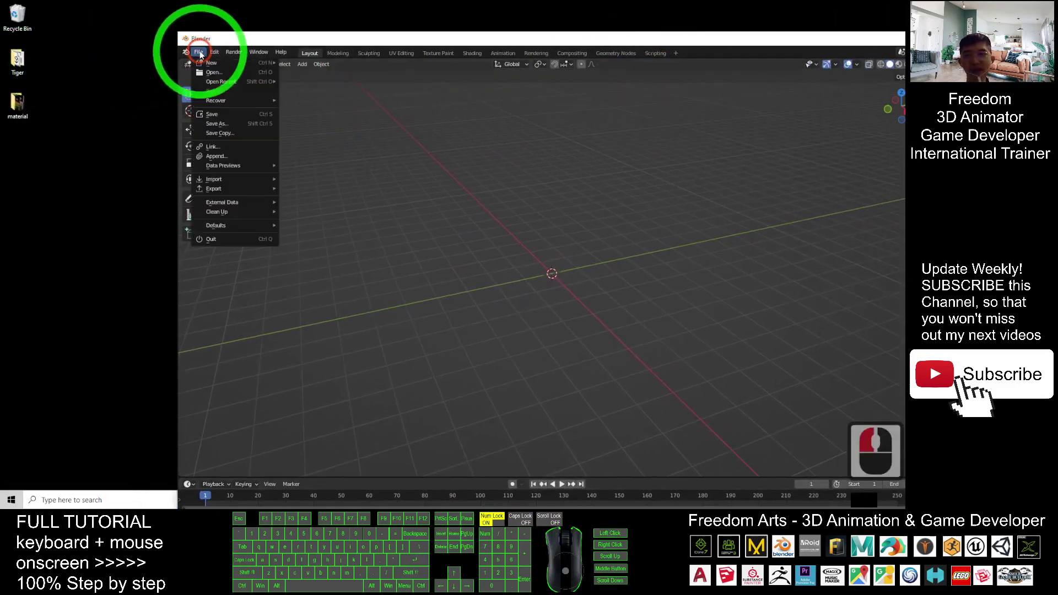
click(230, 181)
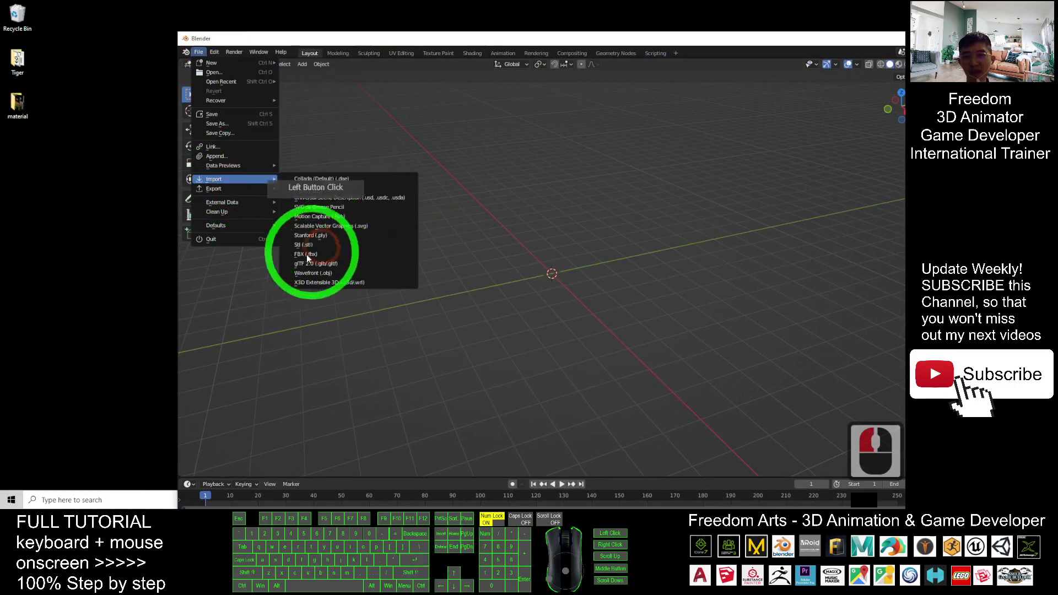
click(315, 273)
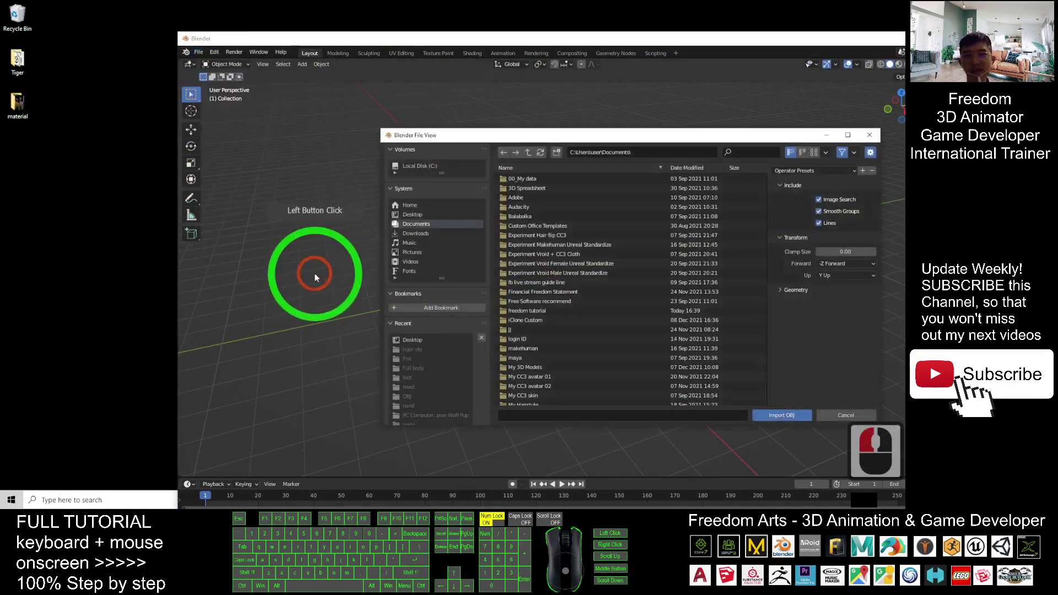
click(406, 215)
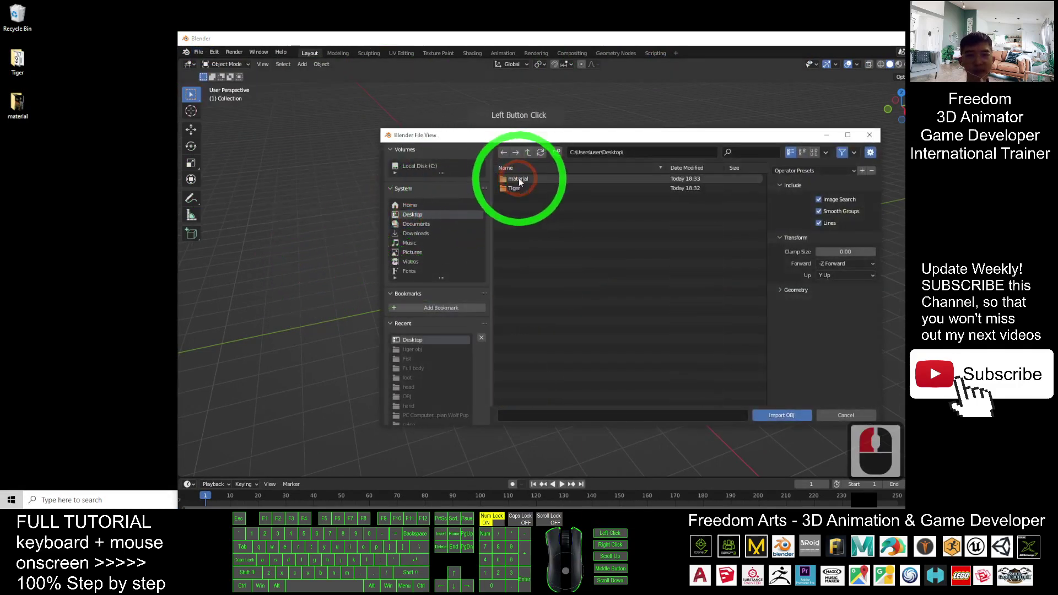
double_click(560, 188)
double_click(530, 197)
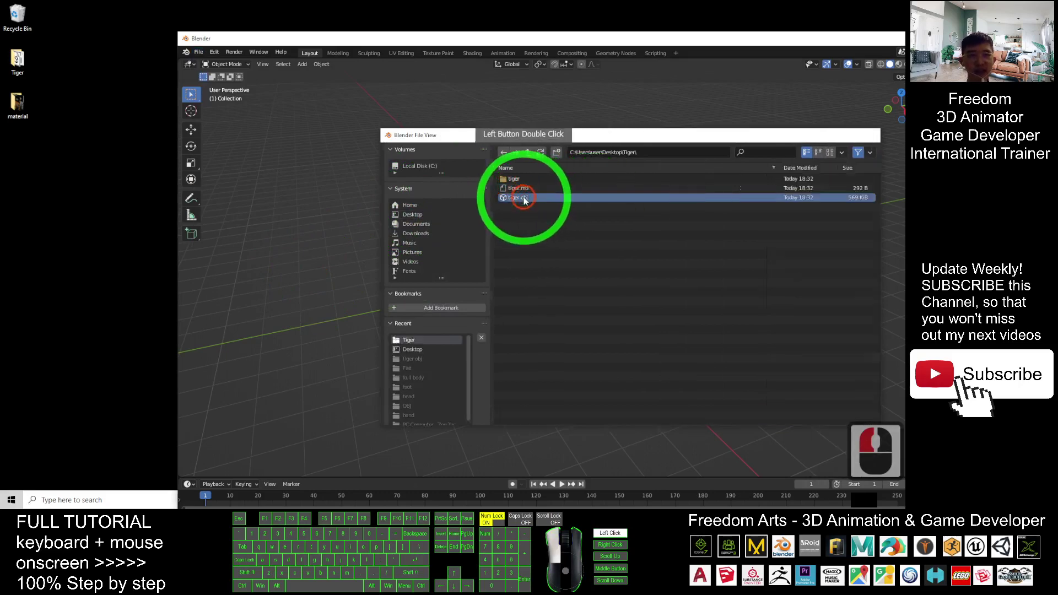
scroll(596, 226, down, 16)
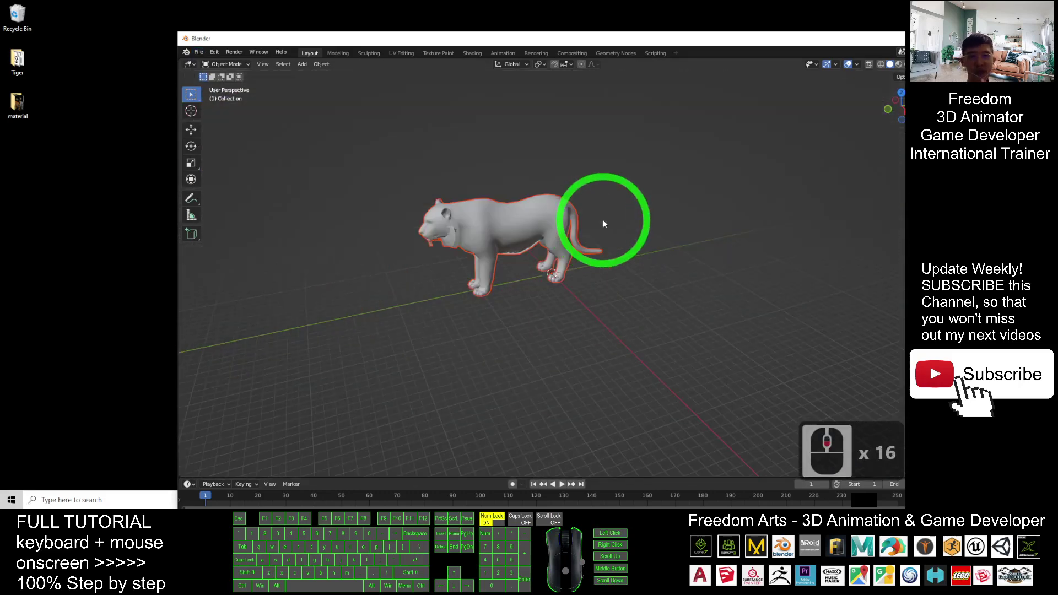
scroll(584, 220, up, 4)
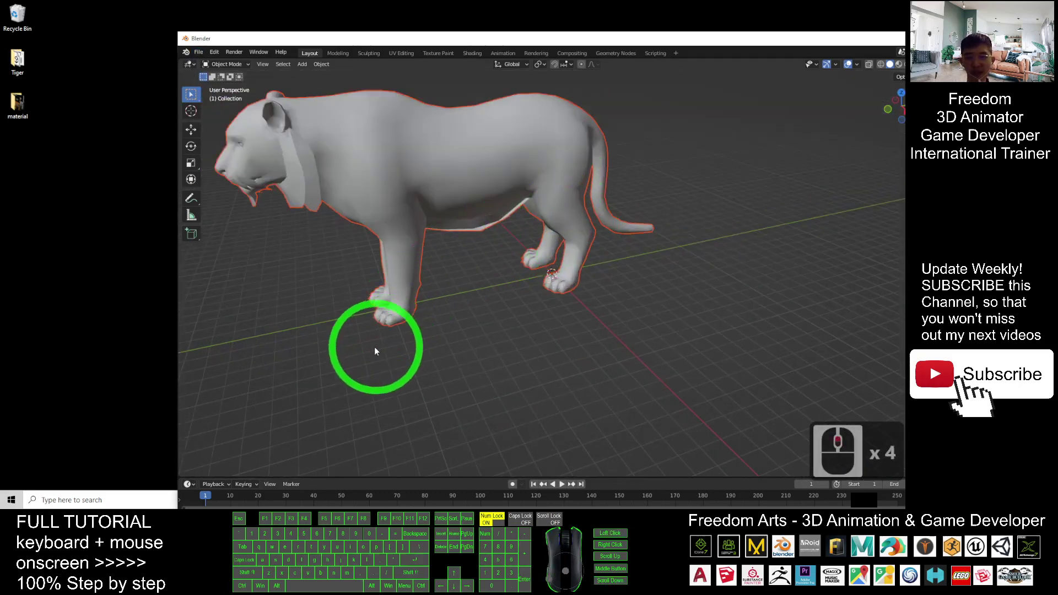
Maximize the Blender window, select the tiger, and show it with its textures in Material Preview shading
double_click(640, 47)
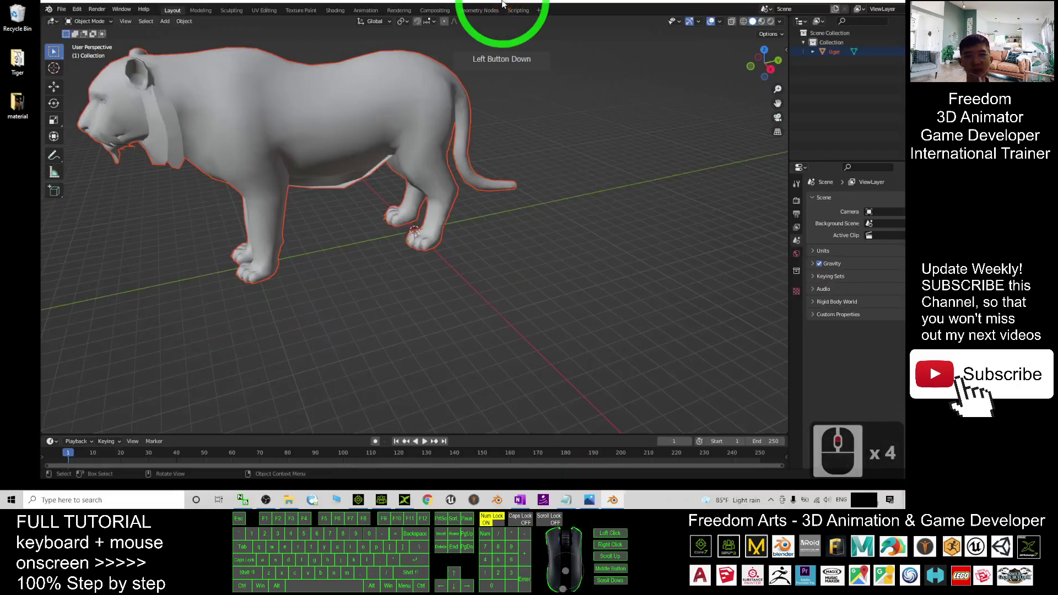
click(344, 160)
click(729, 30)
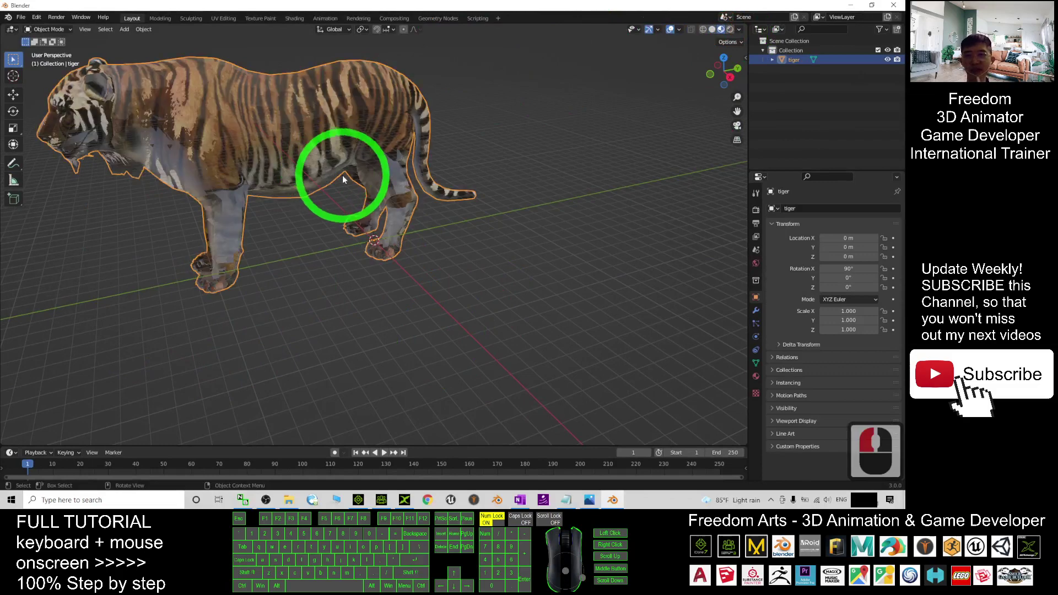
scroll(317, 207, down, 3)
shift+middle_drag(248, 271, 354, 322)
scroll(299, 360, up, 3)
middle_drag(317, 401, 288, 378)
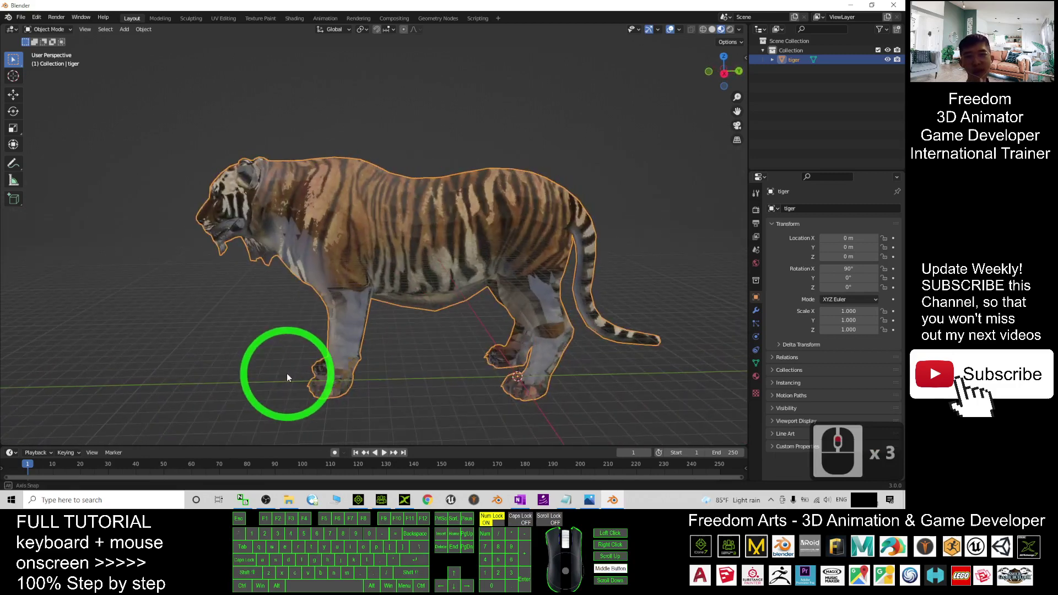
middle_drag(507, 142, 525, 124)
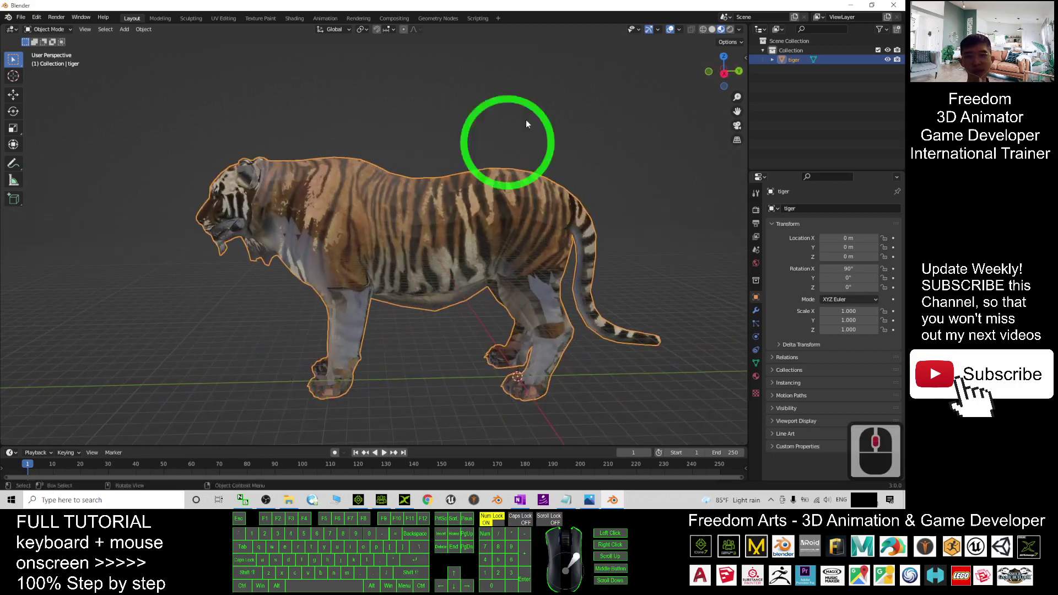
Enter Edit Mode on the tiger and show it as a wireframe in the right orthographic view
click(49, 30)
click(47, 50)
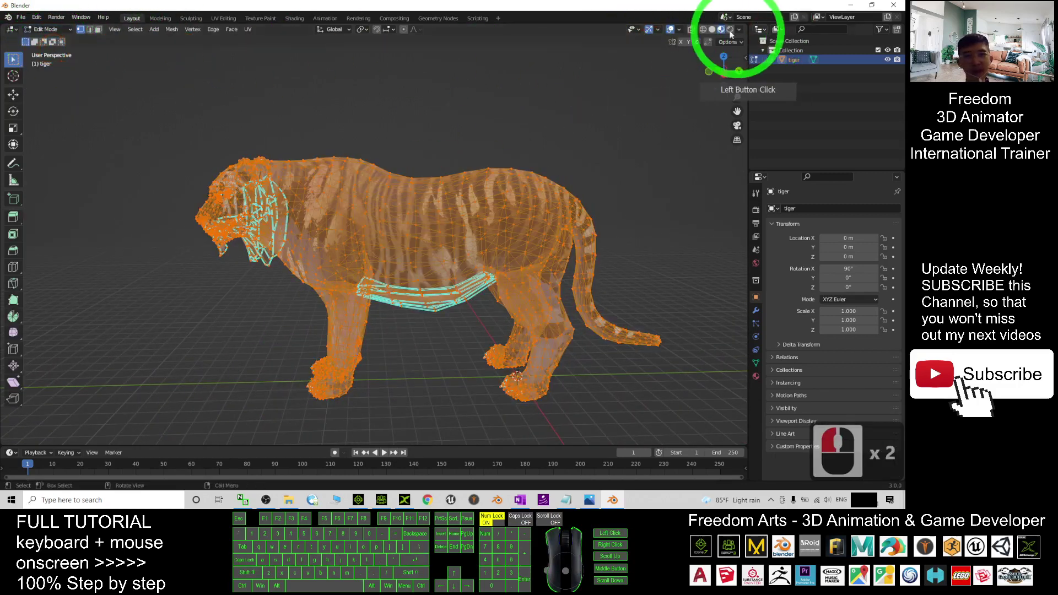
click(723, 74)
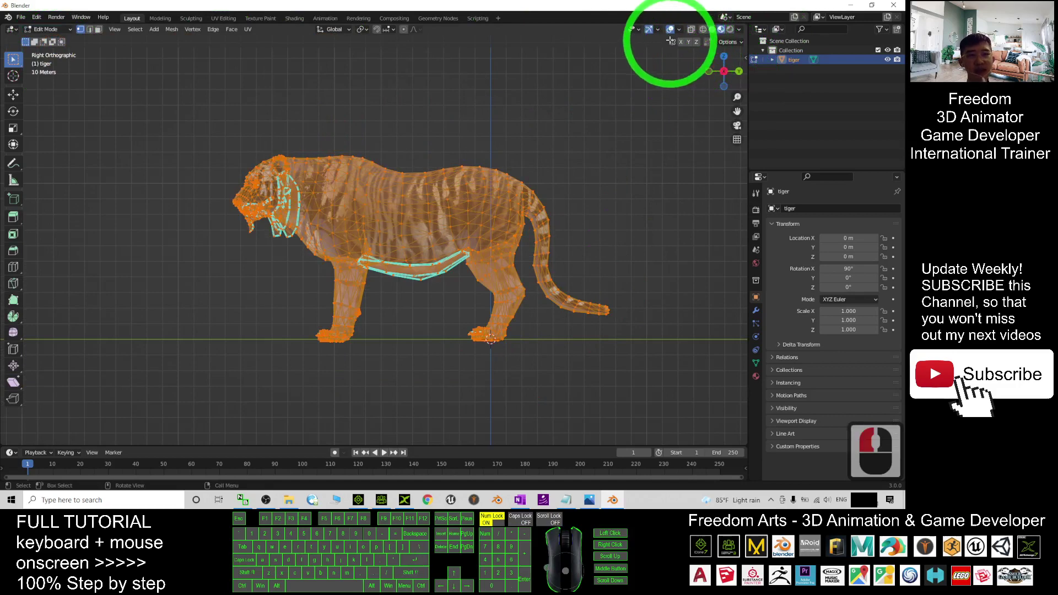
click(704, 31)
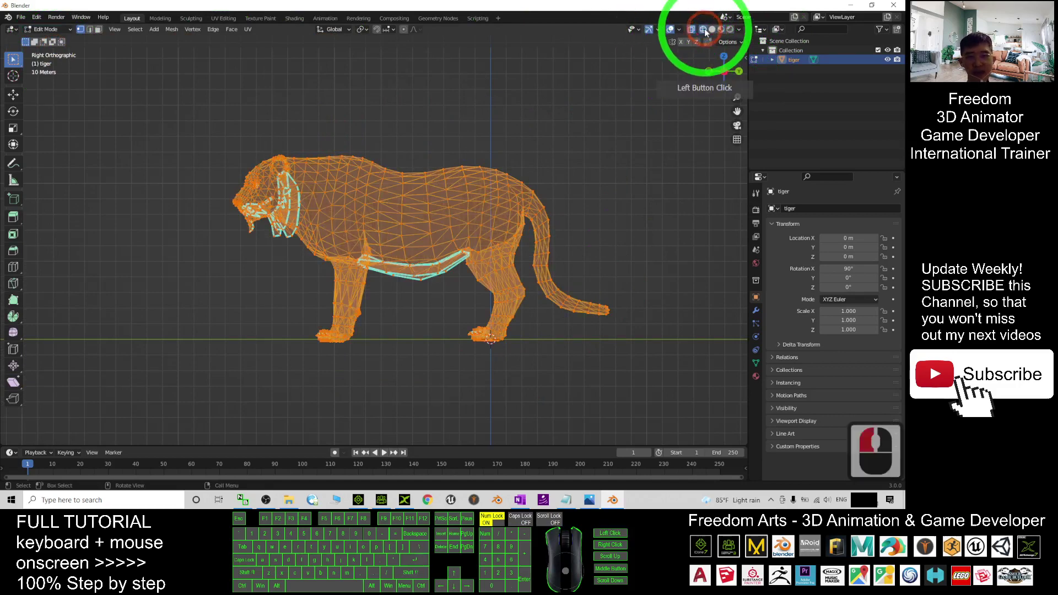
Clear the selection, then box-select the body, legs and tail behind the neck and delete their vertices
click(600, 133)
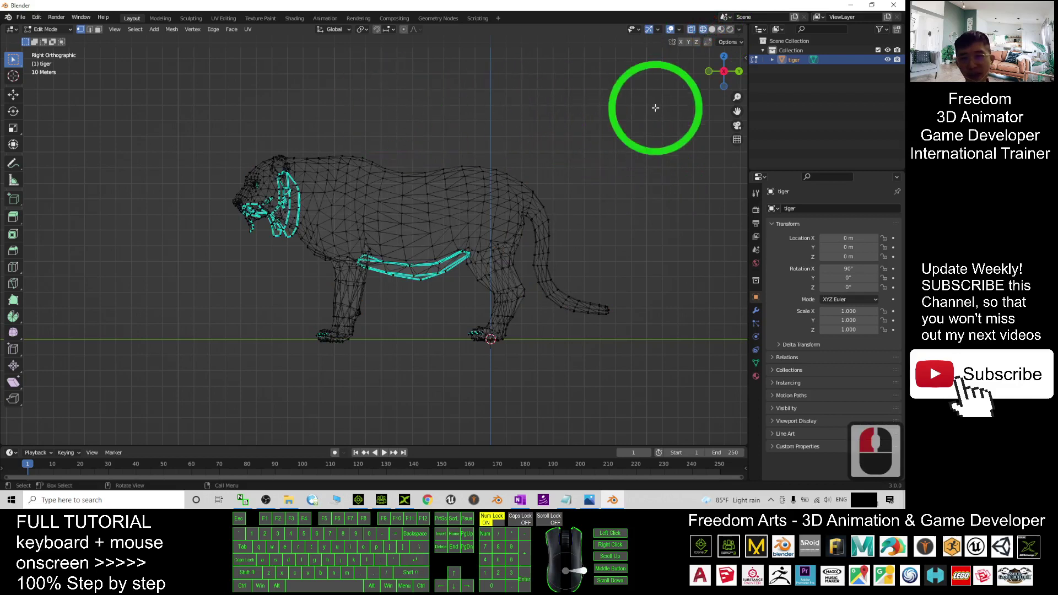
drag(672, 137, 322, 396)
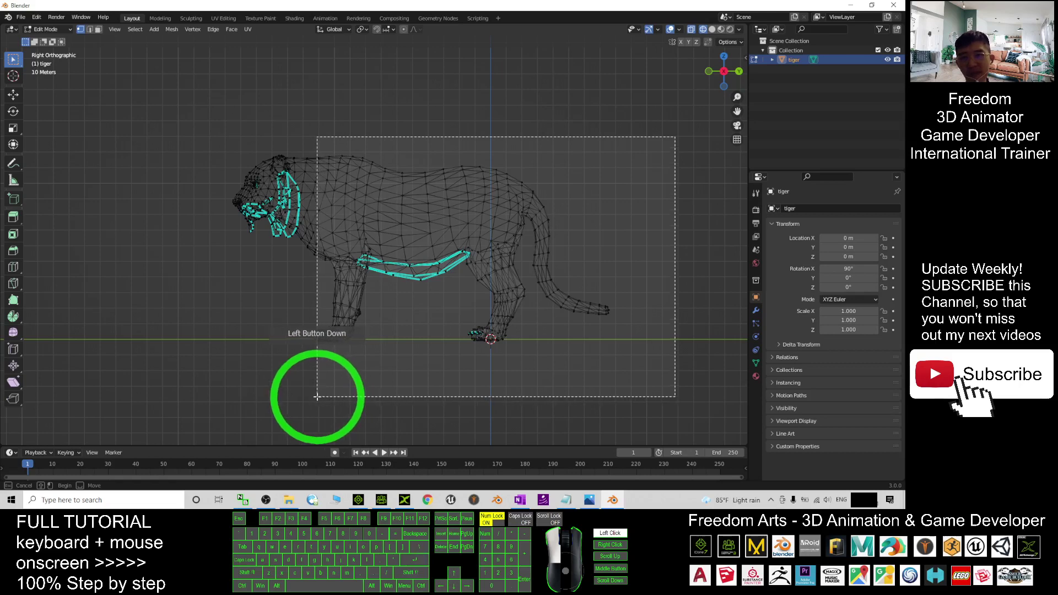
drag(315, 396, 315, 396)
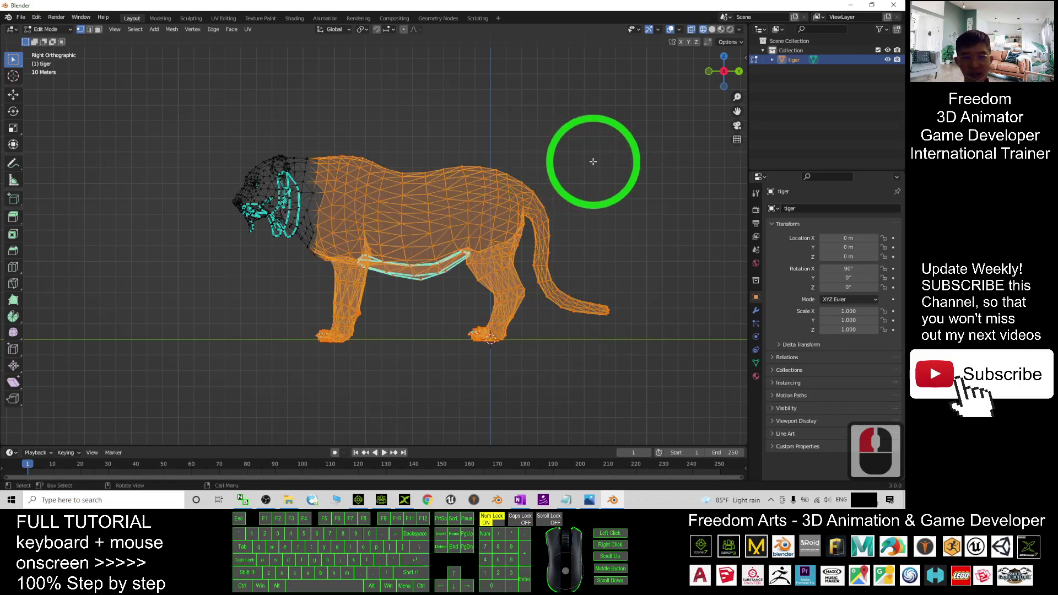
key(Delete)
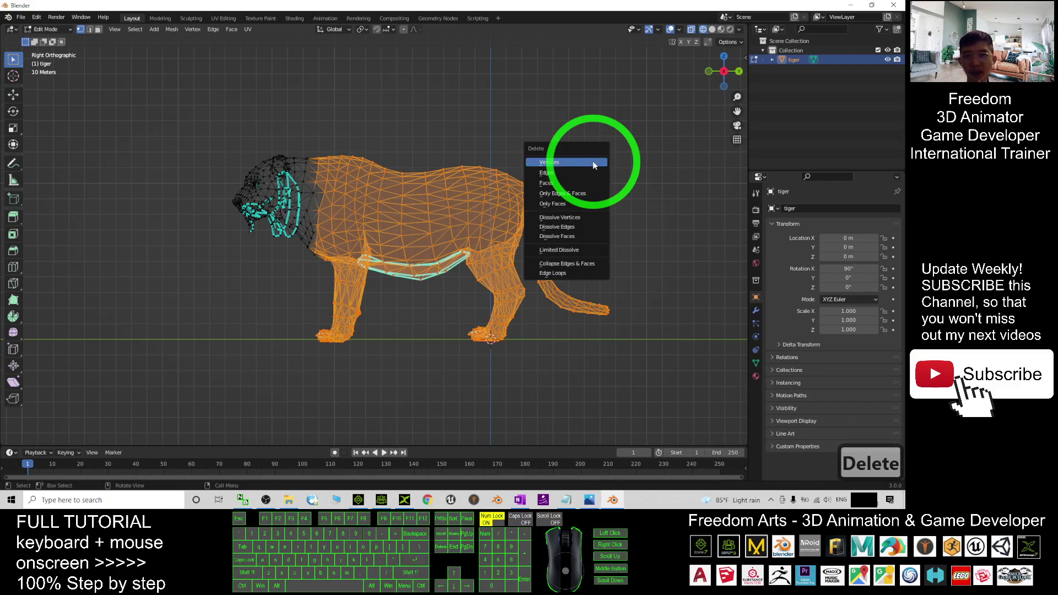
click(577, 162)
Select the stray vertex left below the tiger's neck and delete it
scroll(456, 178, up, 3)
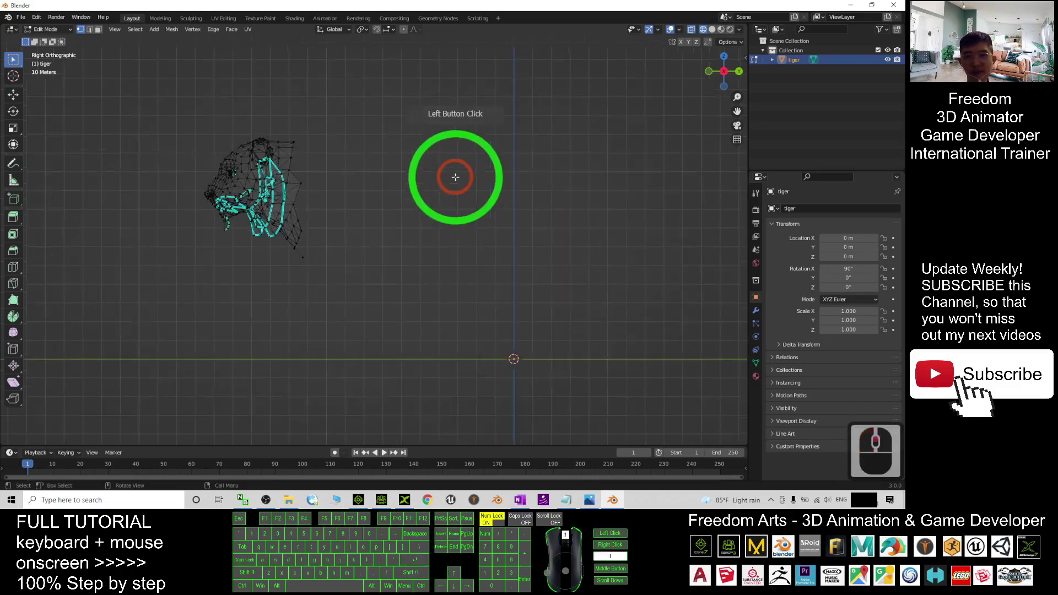
middle_drag(398, 199, 439, 209)
click(385, 333)
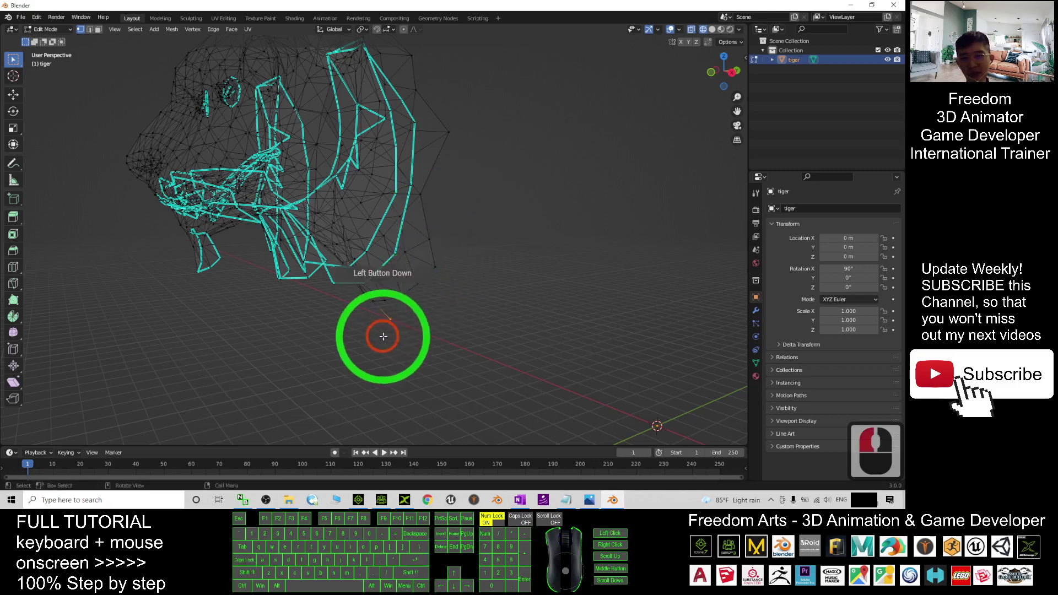
key(Delete)
click(484, 322)
Return to Material Preview shading and inspect the remaining tiger head from the side and front
scroll(551, 250, down, 2)
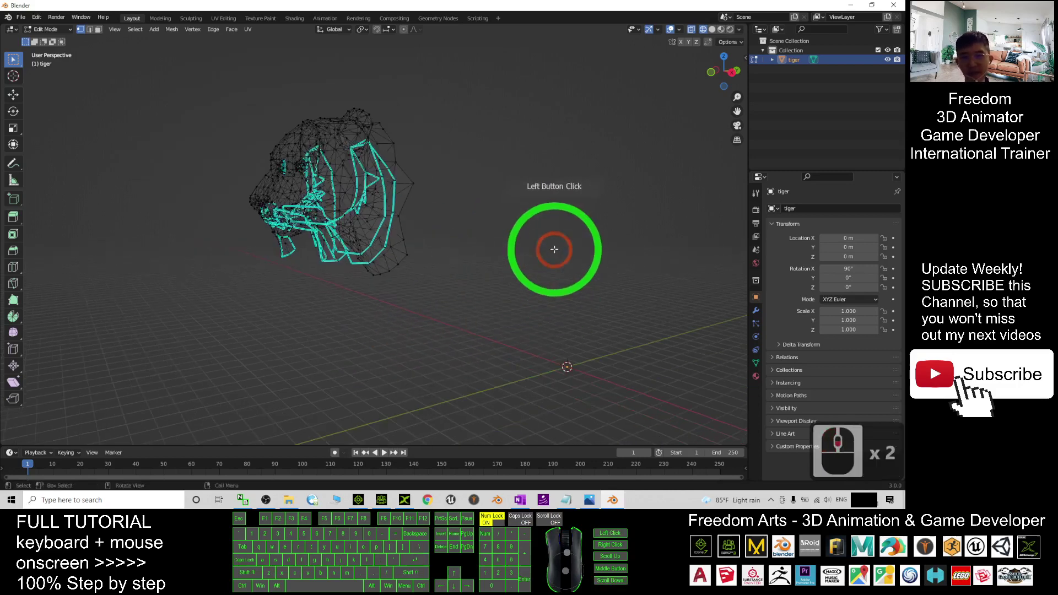
middle_drag(536, 254, 529, 255)
click(721, 29)
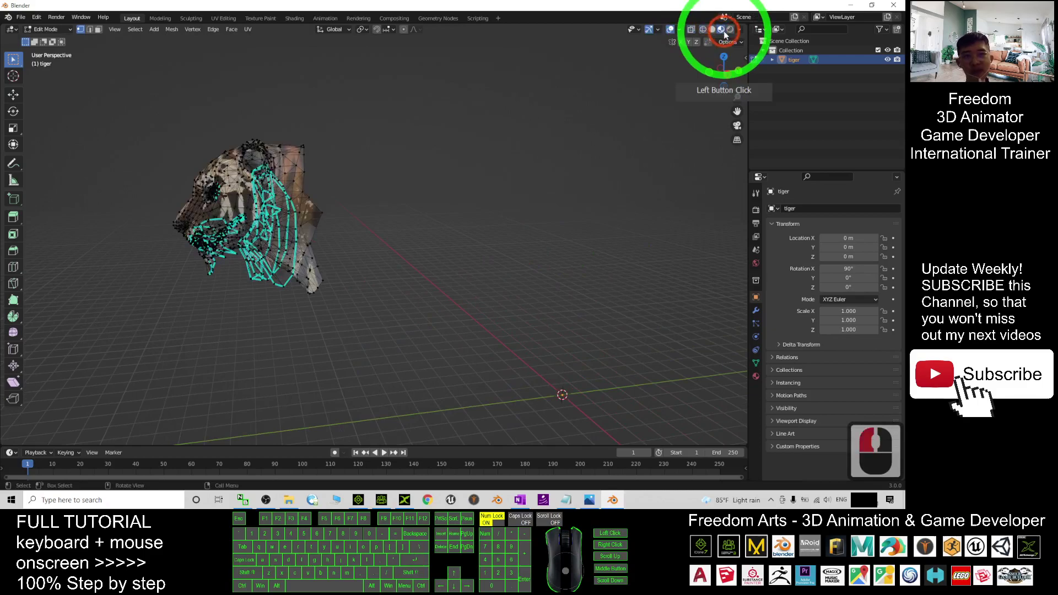
scroll(442, 161, up, 2)
mouse_move(473, 177)
shift+middle_down()
mouse_move(542, 221)
mouse_move(408, 246)
mouse_move(404, 255)
mouse_move(441, 280)
mouse_move(326, 290)
mouse_move(444, 241)
mouse_move(470, 243)
shift+middle_up()
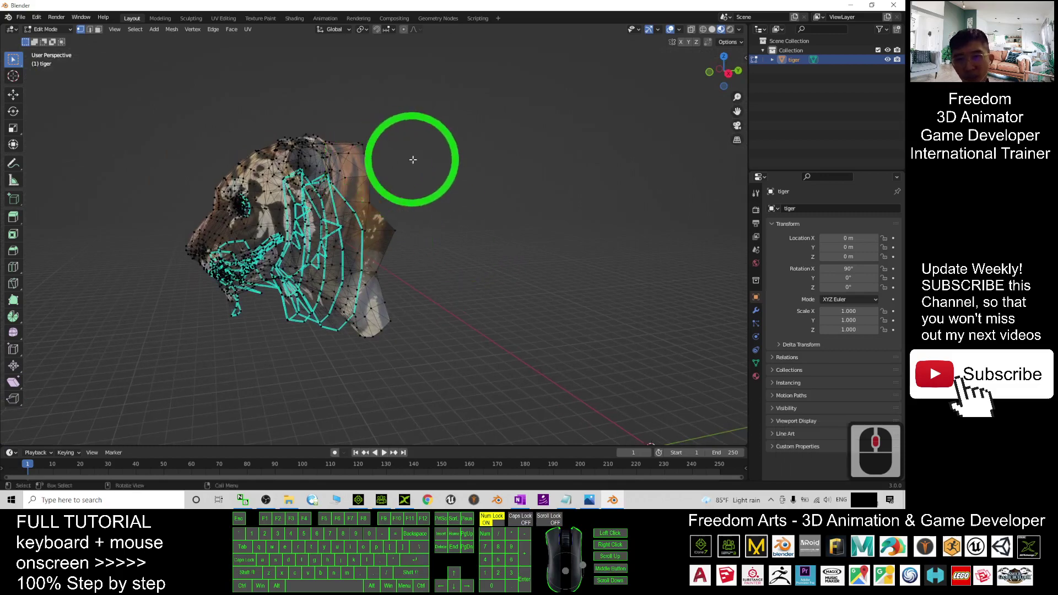
middle_drag(413, 159, 444, 279)
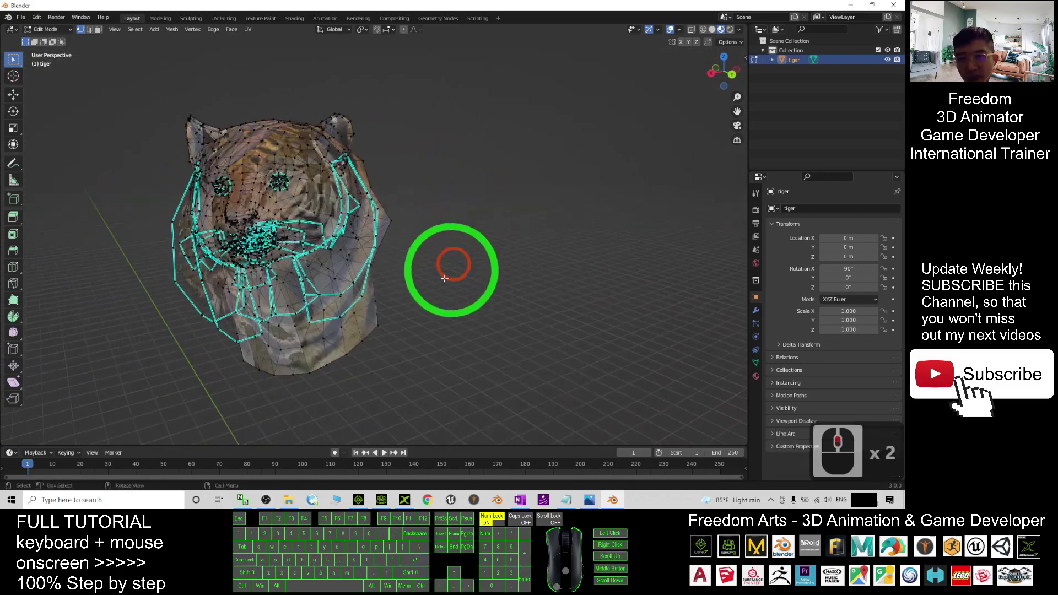
middle_click(444, 279)
In face select mode, select the strip of faces along the lower front edge of the neck and delete those faces
click(372, 317)
scroll(372, 318, up, 1)
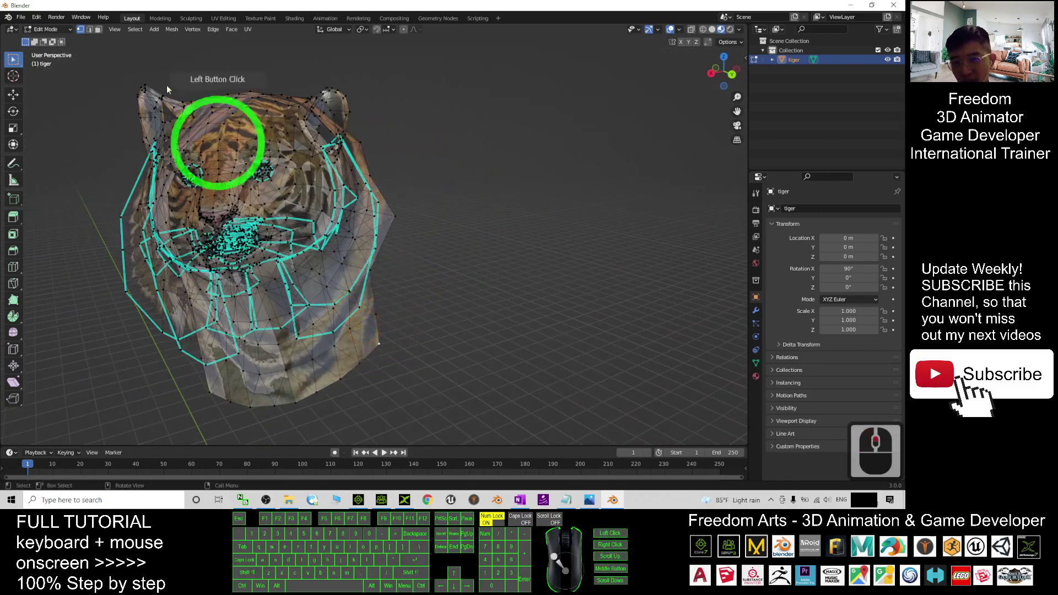
click(99, 30)
click(490, 301)
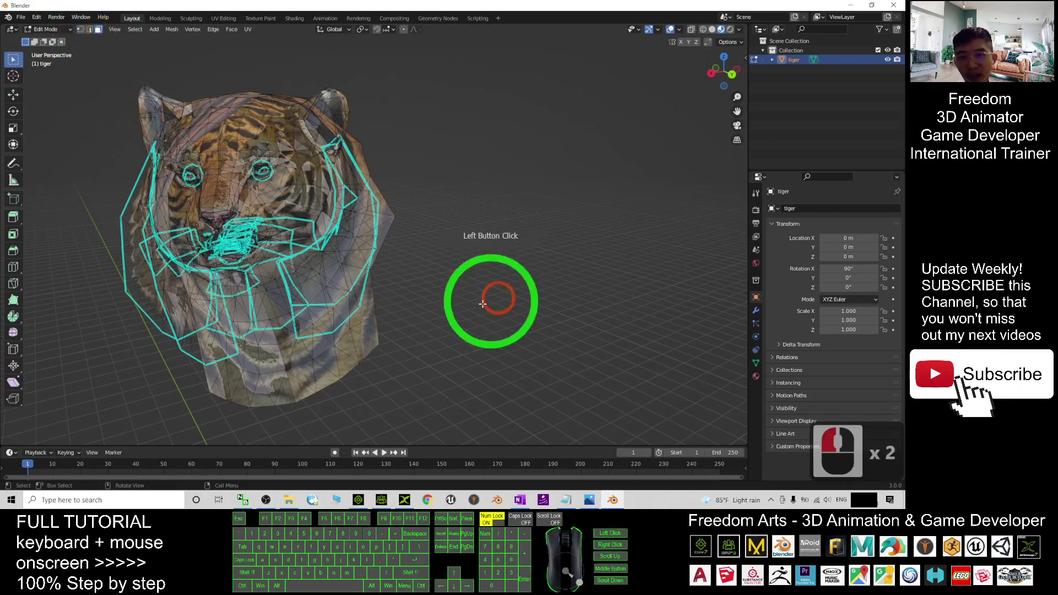
click(370, 327)
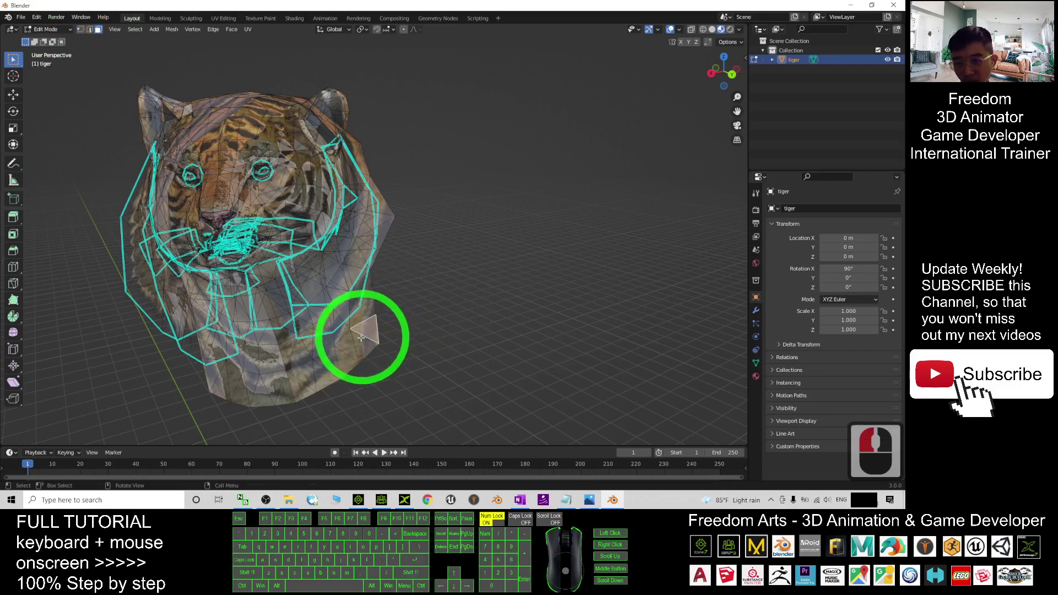
ctrl+click(218, 373)
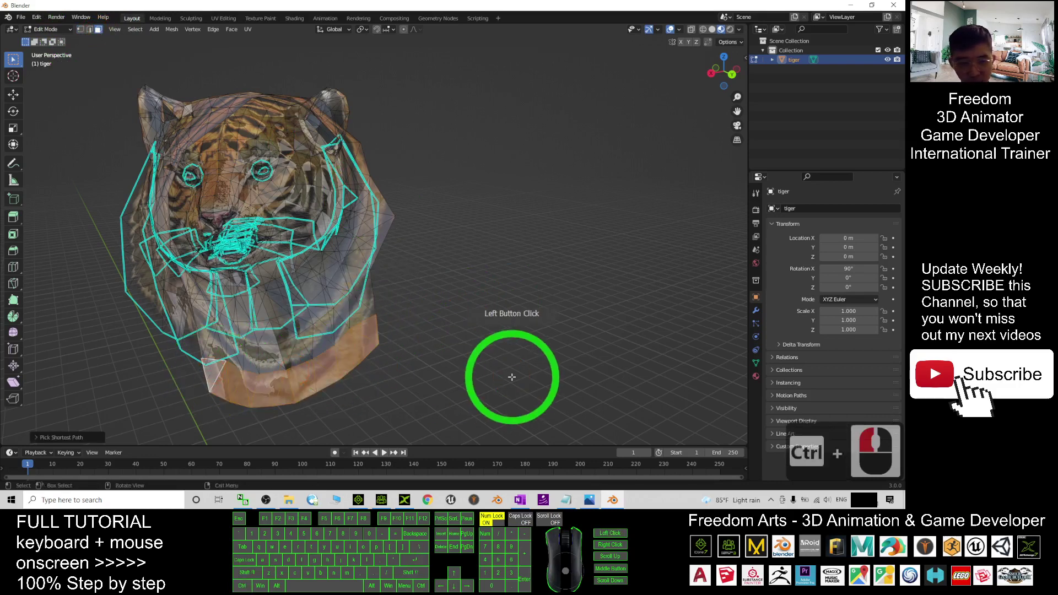
key(Delete)
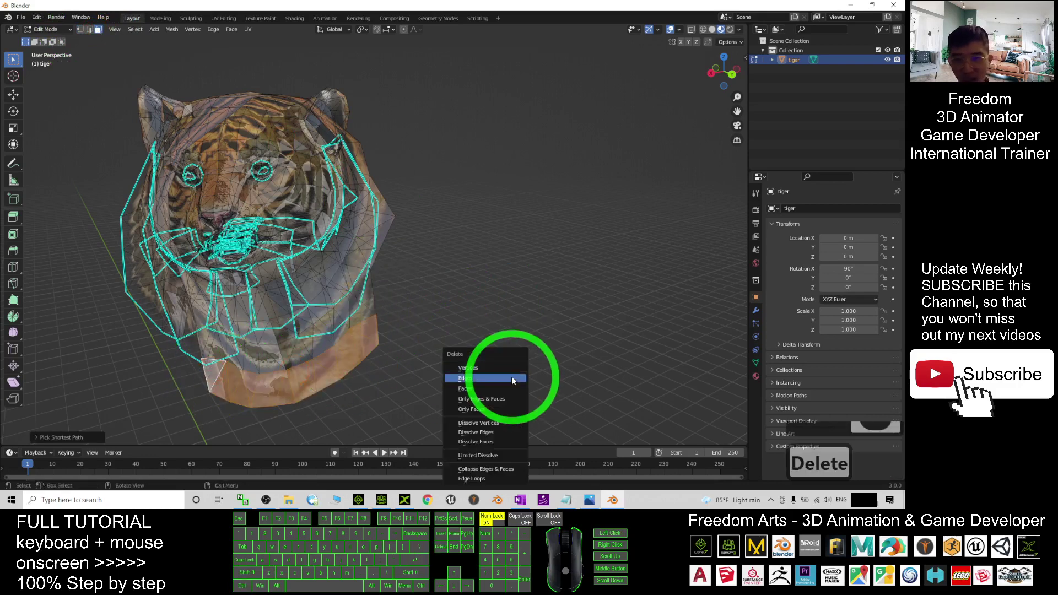
click(475, 388)
middle_drag(472, 443, 524, 377)
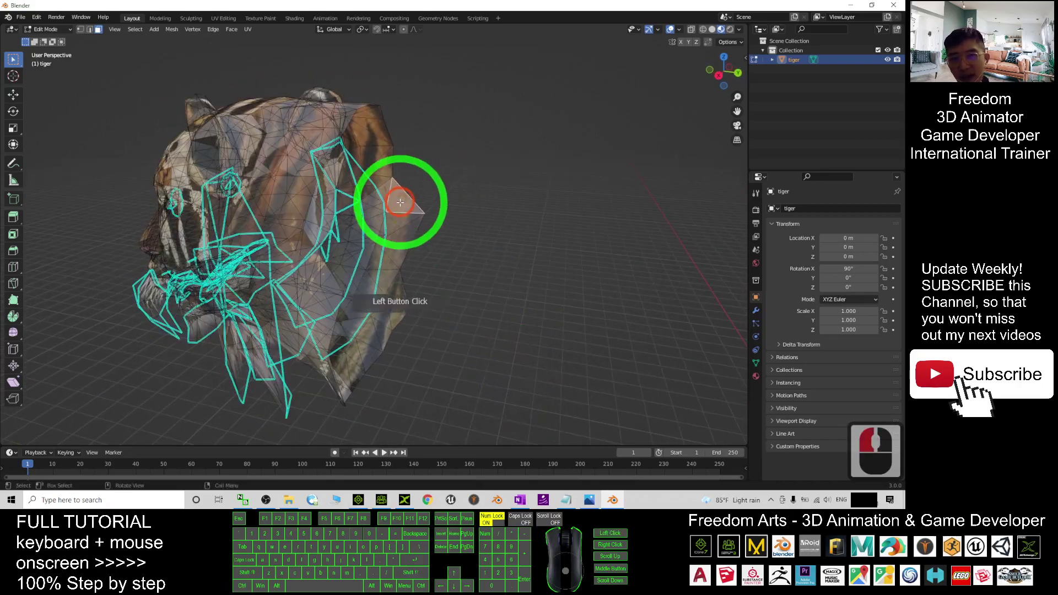
middle_drag(514, 283, 543, 281)
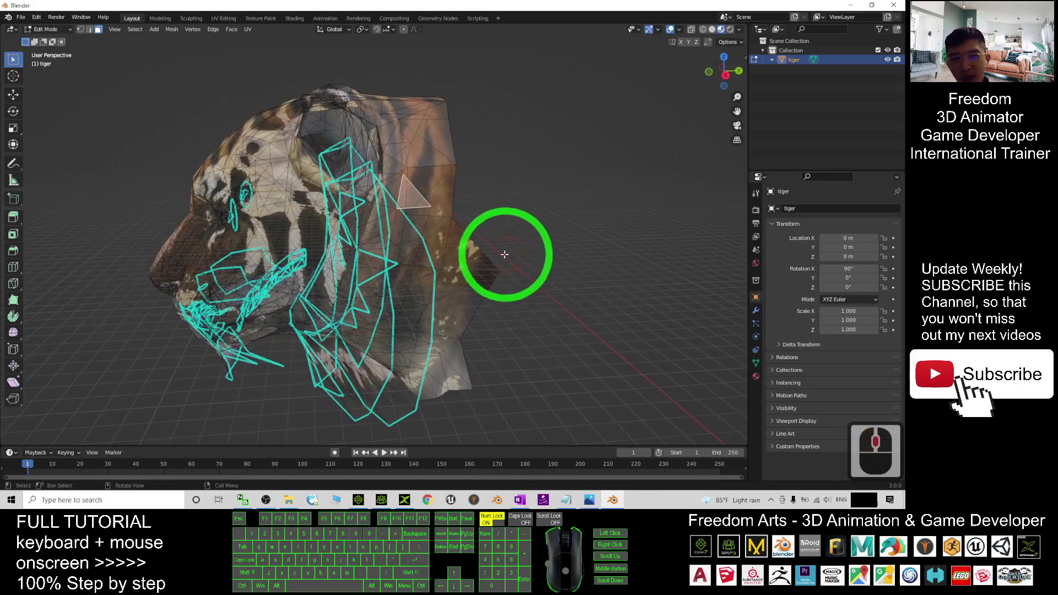
ctrl+click(469, 250)
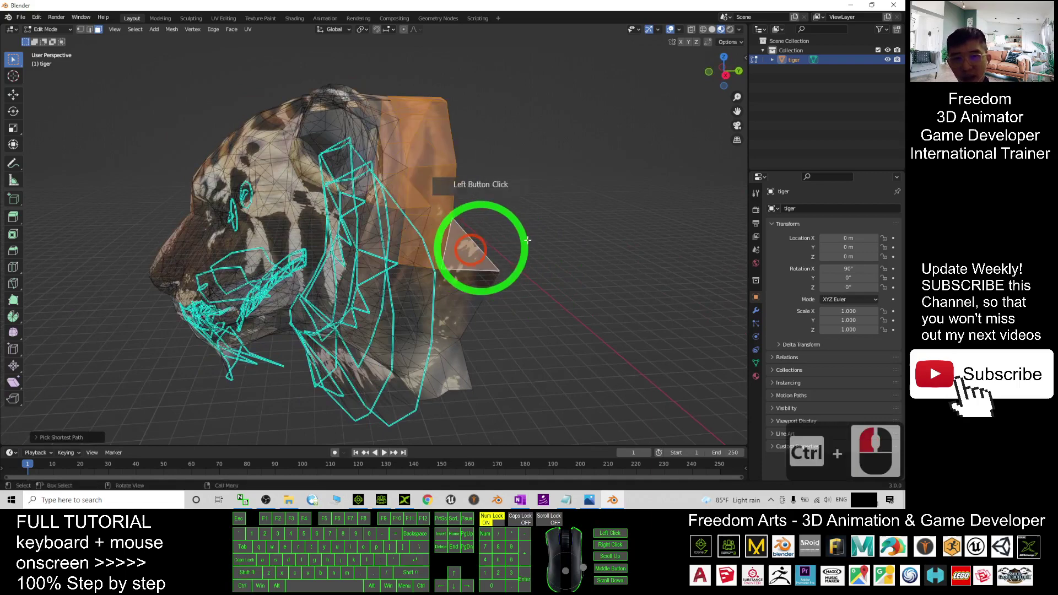
click(593, 233)
Extend the face selection along the protruding rear edge of the neck, around both sides and the underside, and delete those faces
middle_drag(596, 235, 382, 205)
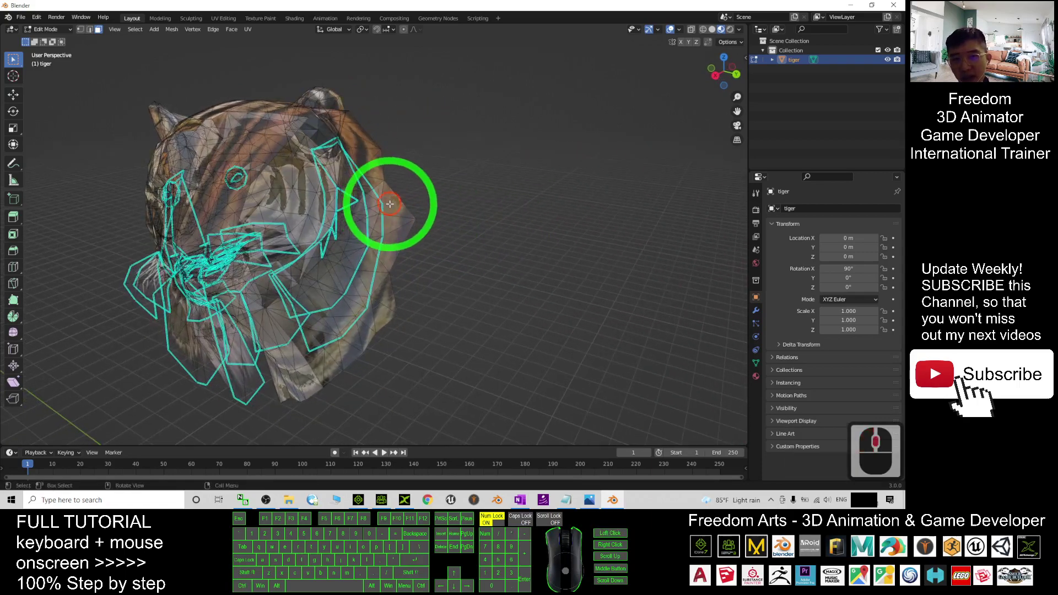
click(390, 204)
ctrl+click(290, 354)
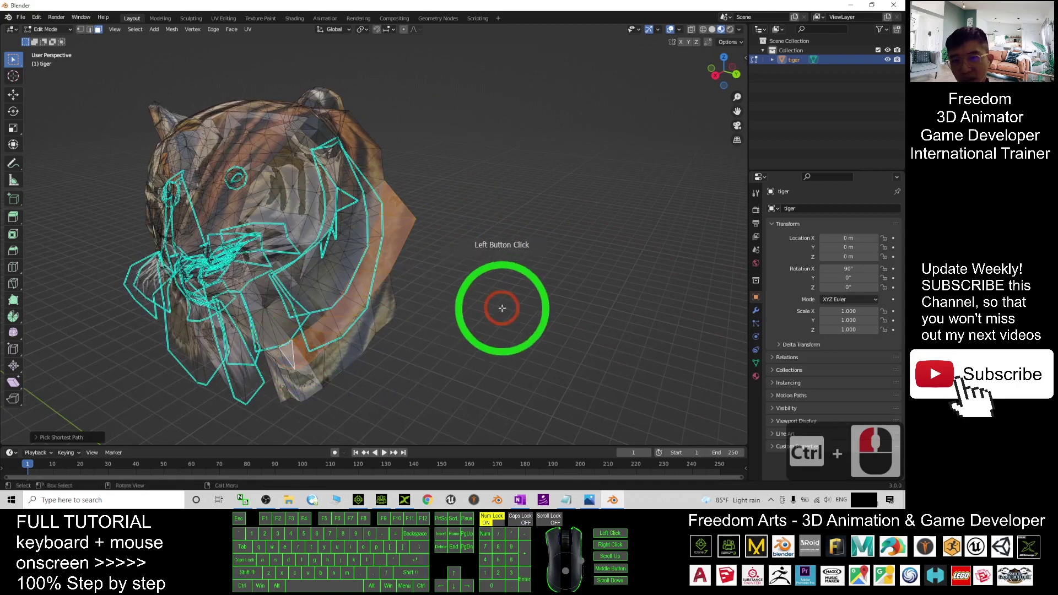
middle_drag(501, 309, 477, 366)
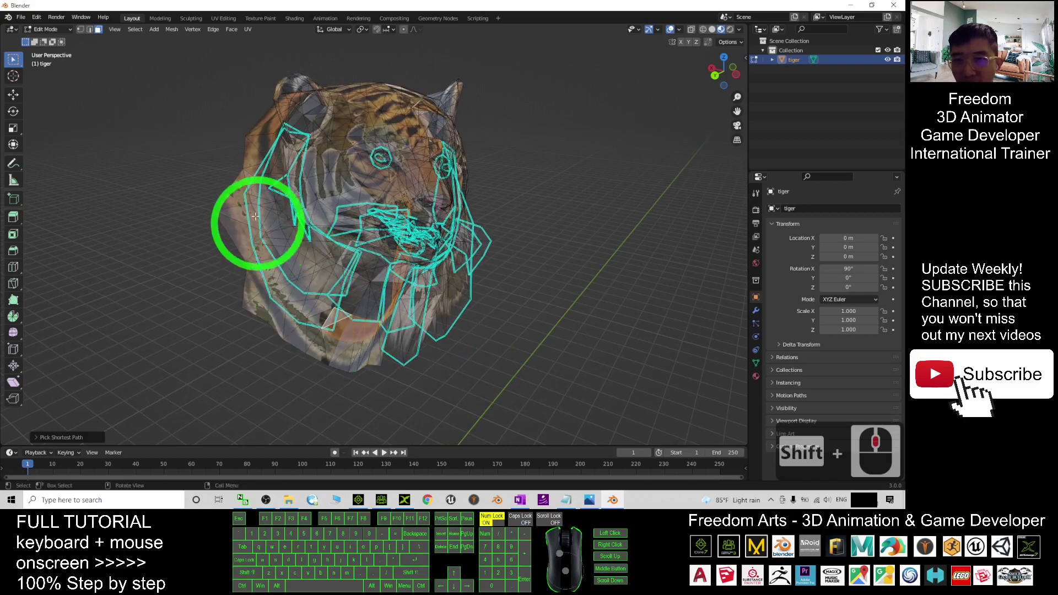
ctrl+click(241, 197)
middle_drag(156, 275, 308, 267)
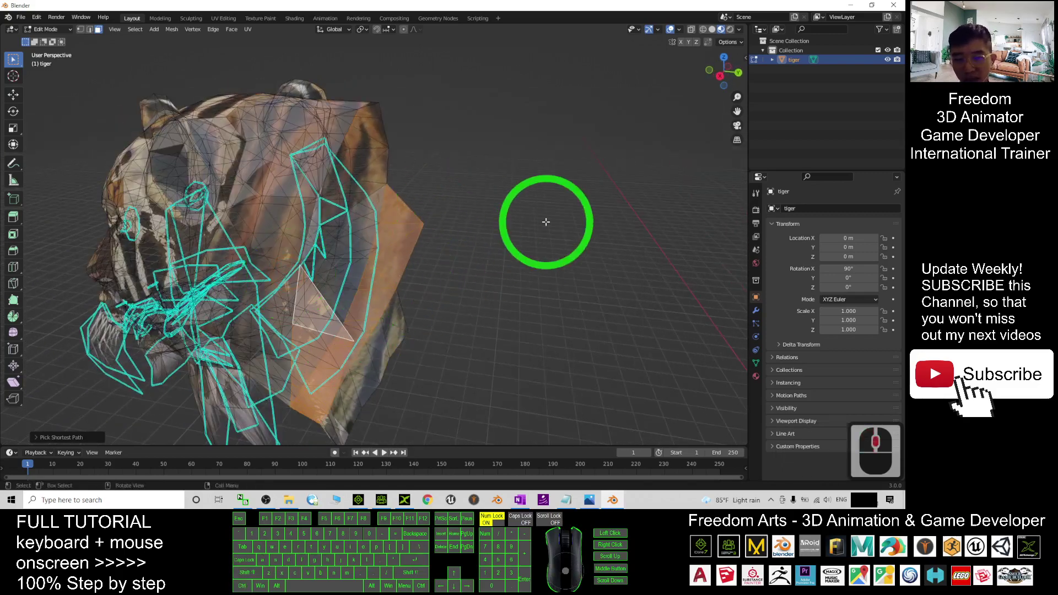
key(Delete)
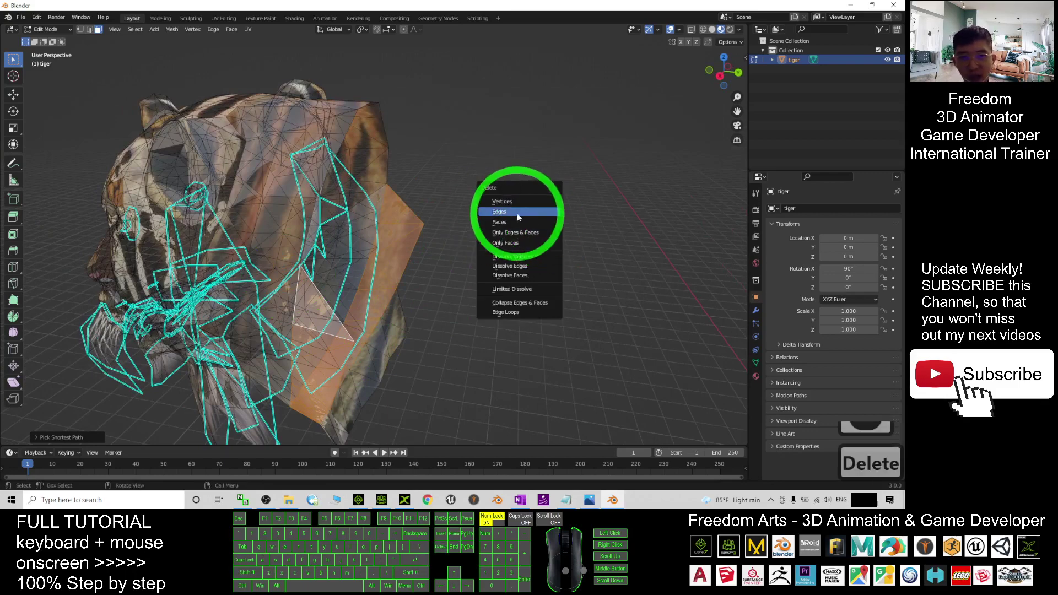
click(500, 223)
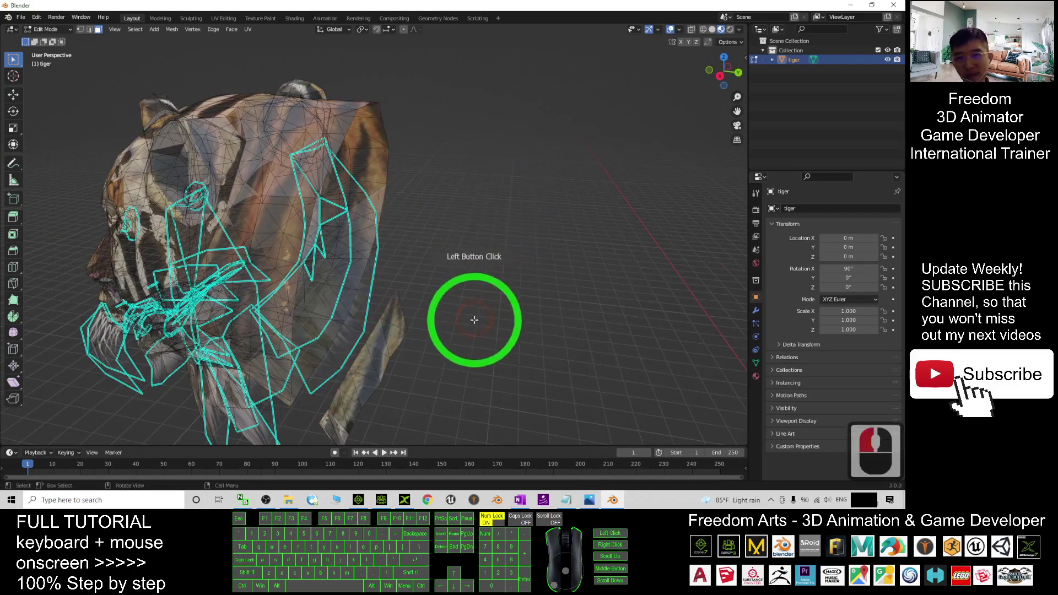
Select the detached strip of faces left behind the lower neck and delete its vertices
middle_drag(472, 319, 543, 319)
ctrl+click(236, 335)
key(Delete)
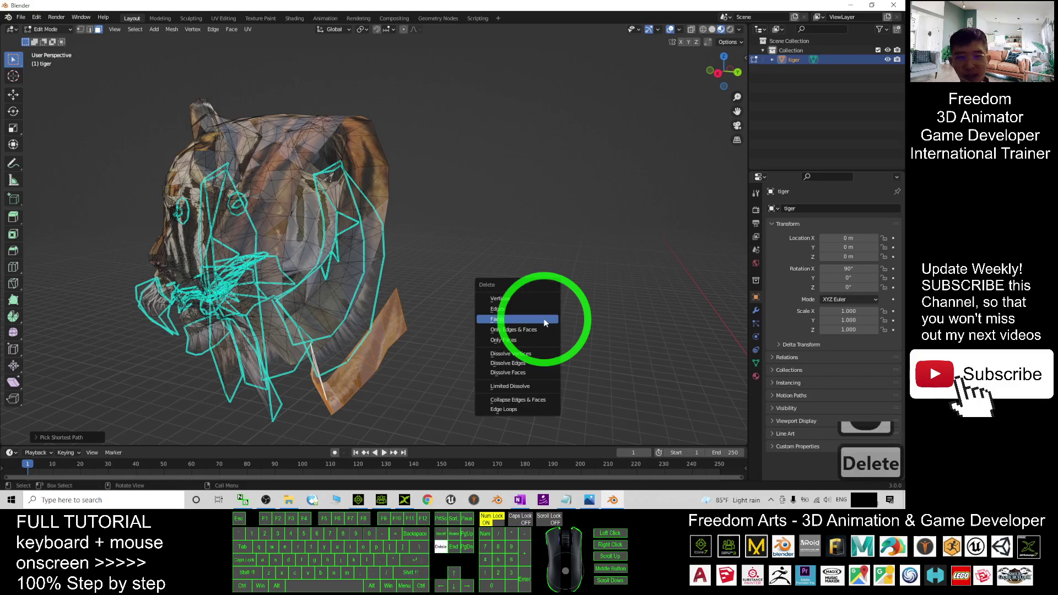
click(511, 299)
mouse_move(507, 296)
middle_down()
mouse_move(466, 321)
mouse_move(484, 324)
mouse_move(464, 336)
mouse_move(406, 342)
mouse_move(523, 326)
mouse_move(487, 329)
mouse_move(491, 290)
middle_up()
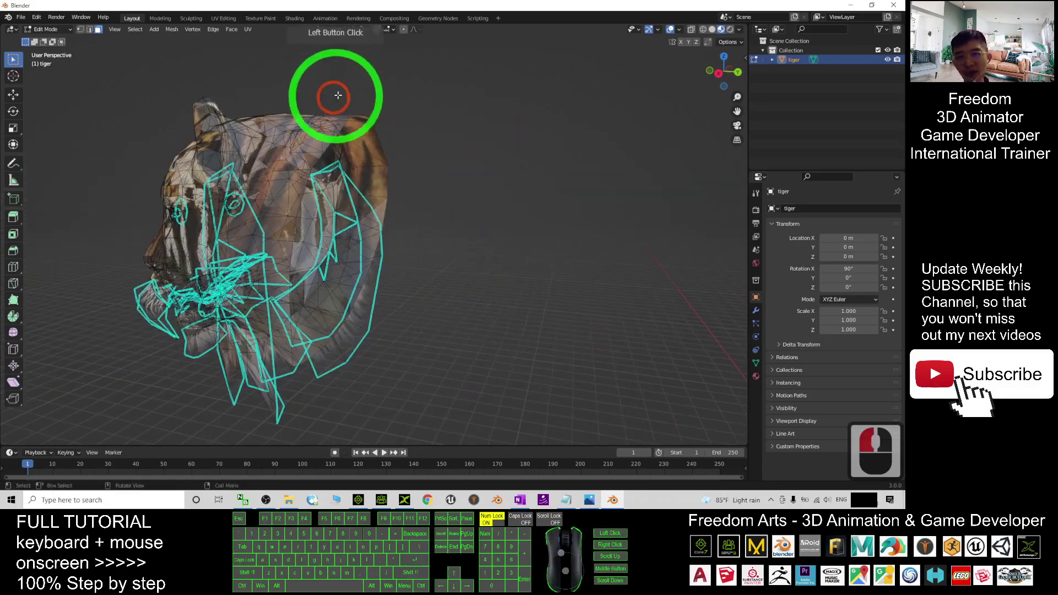
In edge select mode, select the open border edges around the back of the head and create a new face from those edges
middle_drag(543, 182, 584, 269)
middle_drag(585, 309, 546, 282)
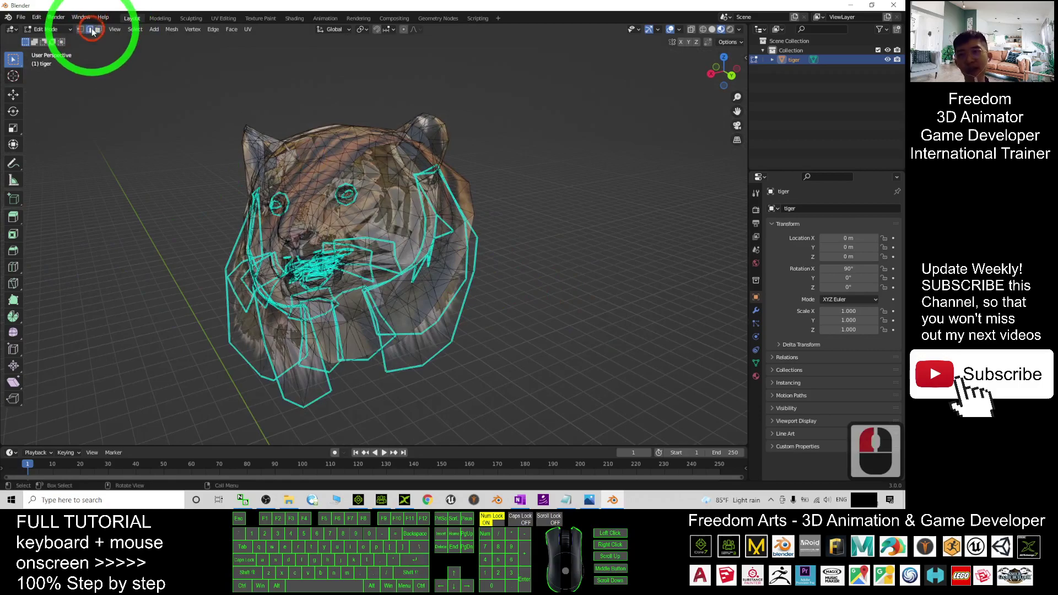
scroll(685, 176, up, 3)
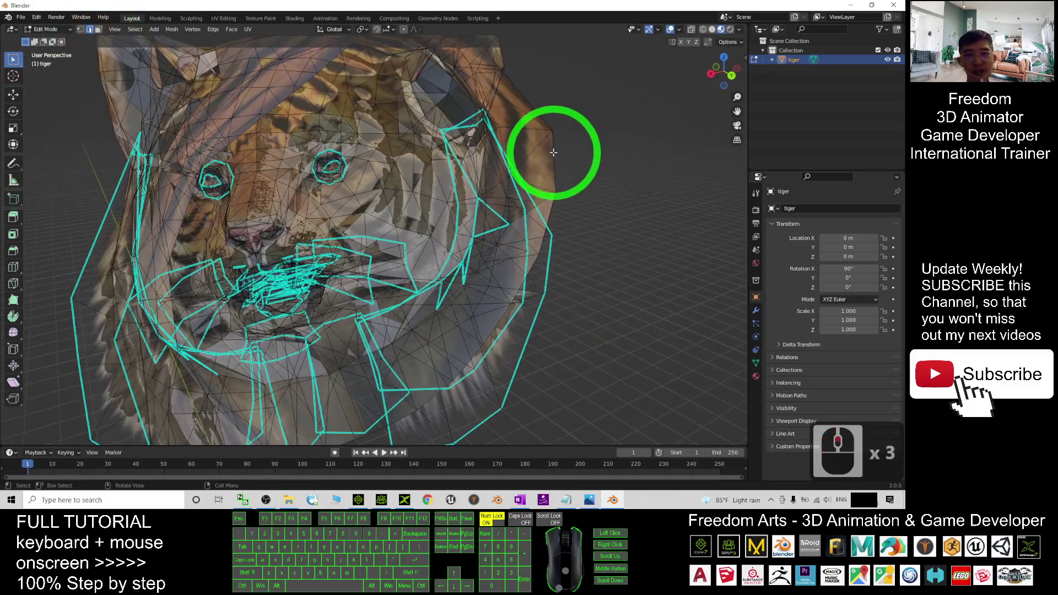
click(551, 155)
scroll(612, 145, down, 2)
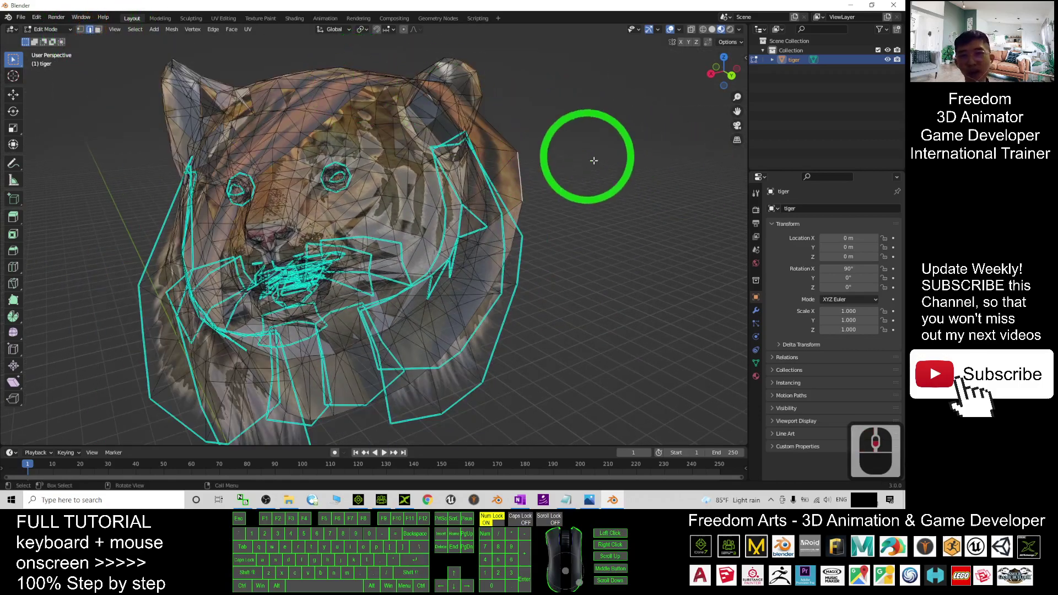
middle_drag(593, 160, 188, 177)
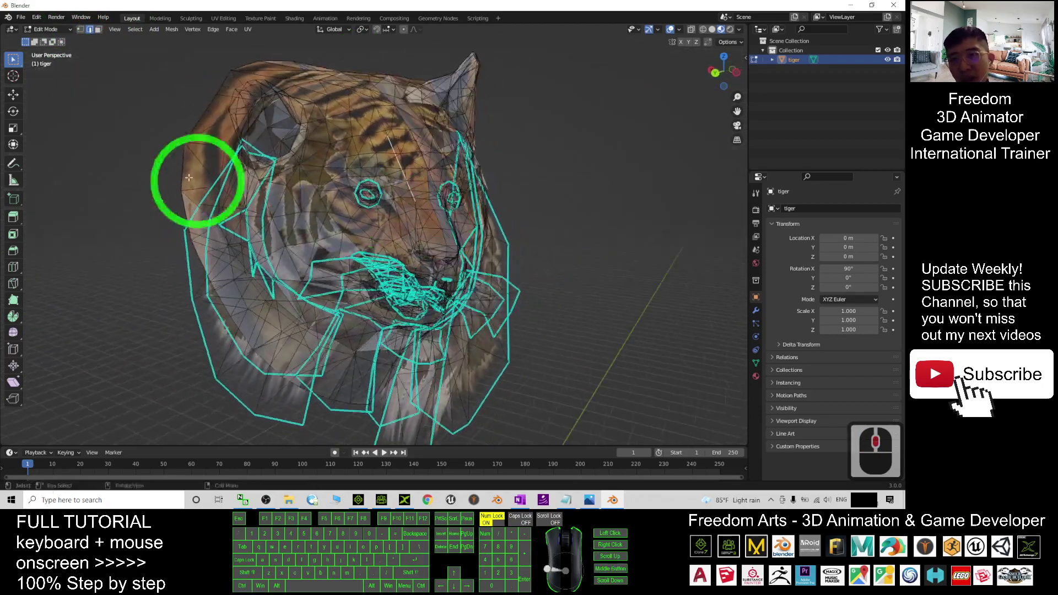
ctrl+click(184, 170)
middle_drag(188, 307, 450, 397)
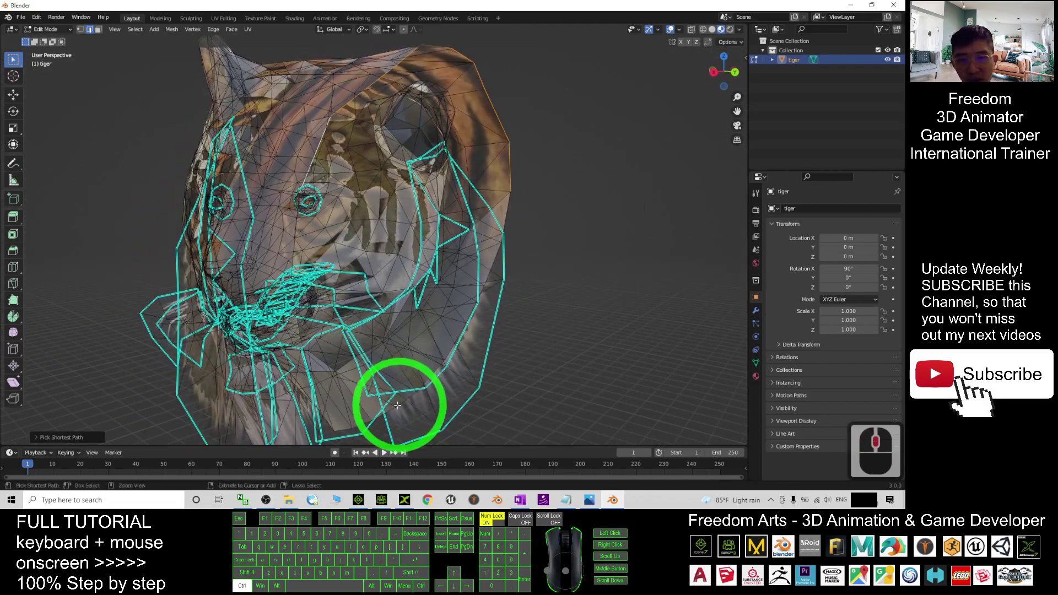
ctrl+click(453, 406)
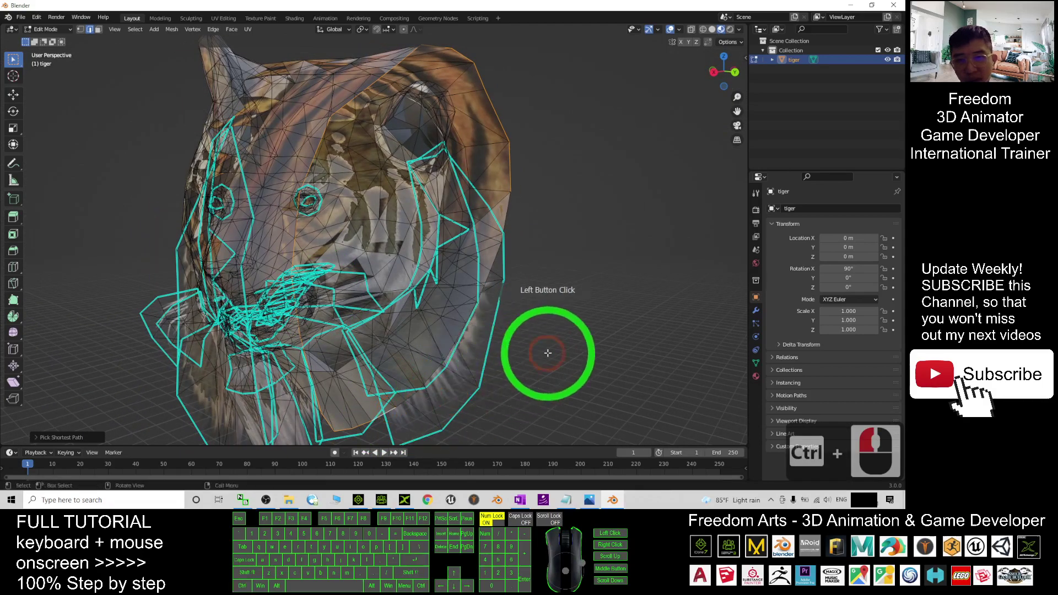
middle_drag(538, 349, 525, 250)
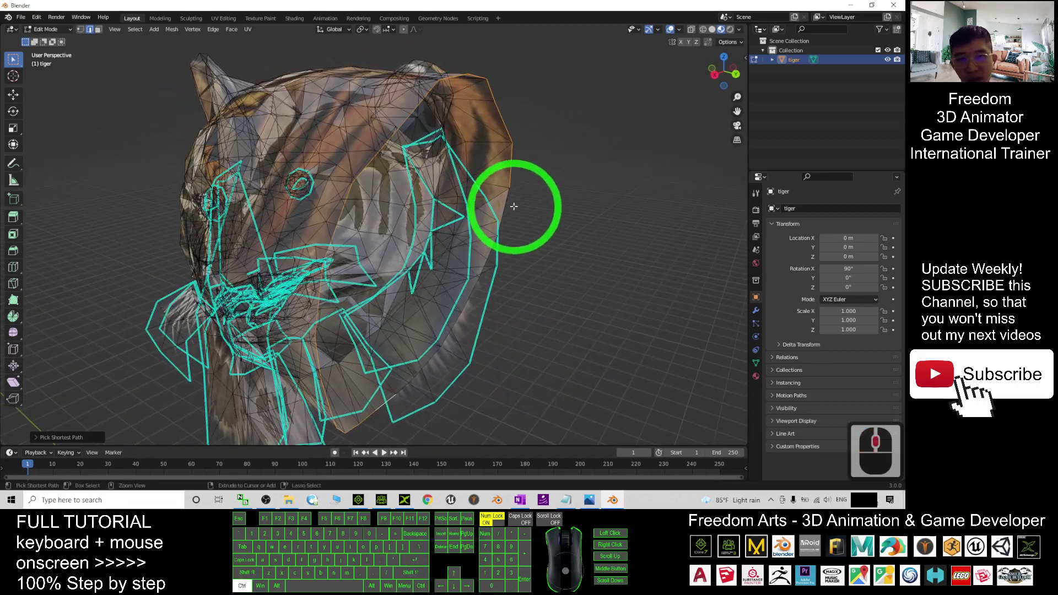
middle_drag(503, 207, 415, 81)
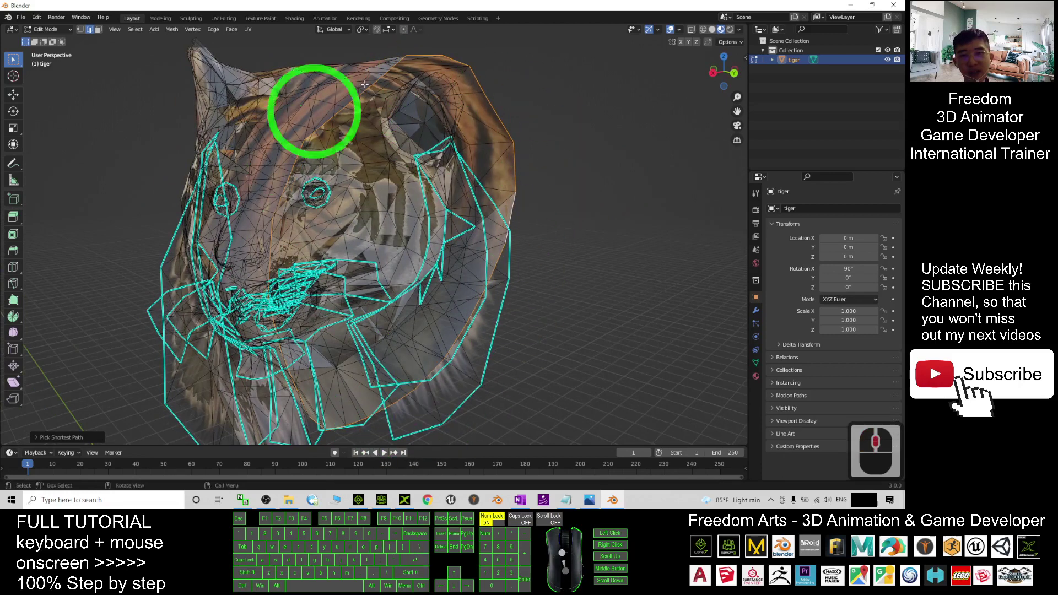
scroll(512, 189, down, 2)
right_click(465, 192)
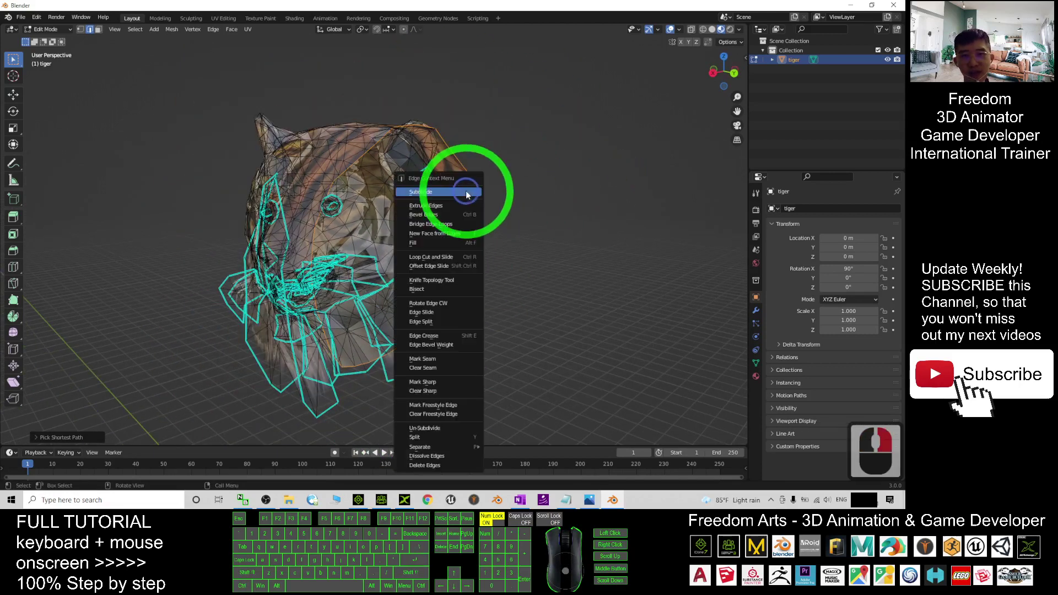
click(428, 234)
Scale down the new face that closes the back of the head
middle_drag(489, 264, 512, 275)
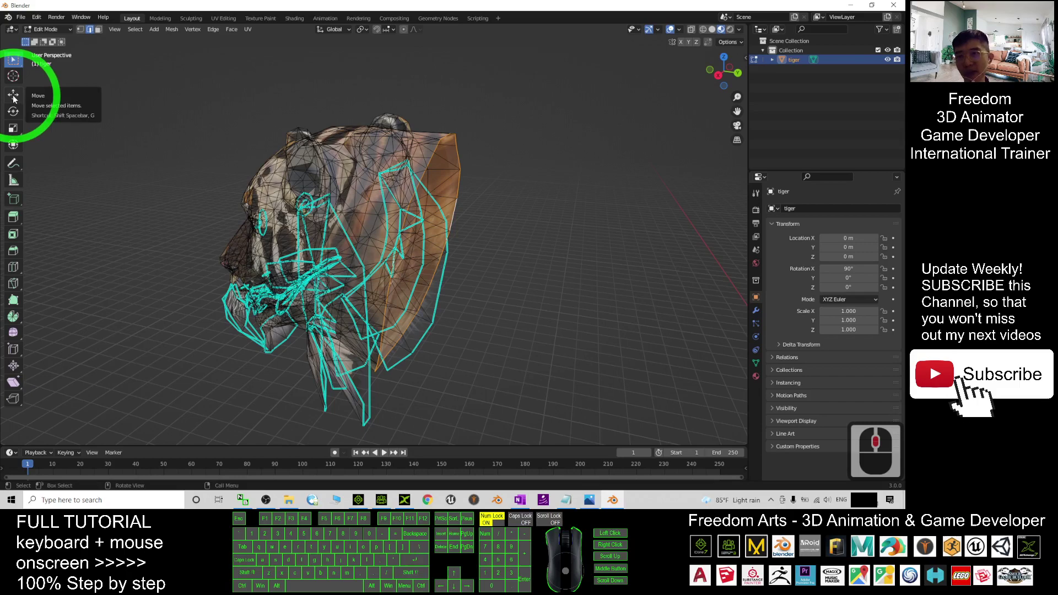
click(445, 260)
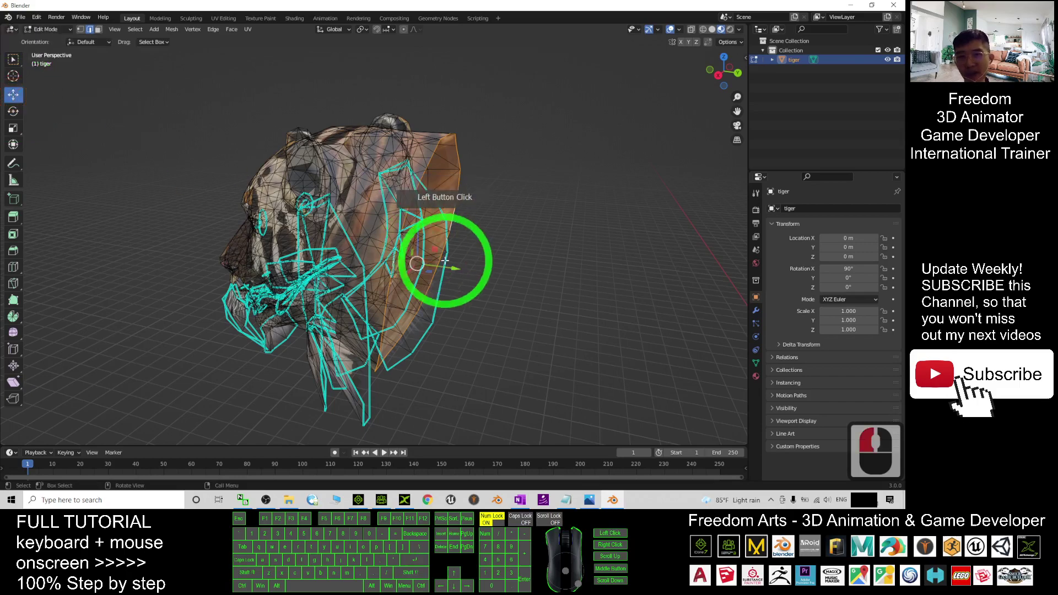
middle_drag(614, 254, 559, 248)
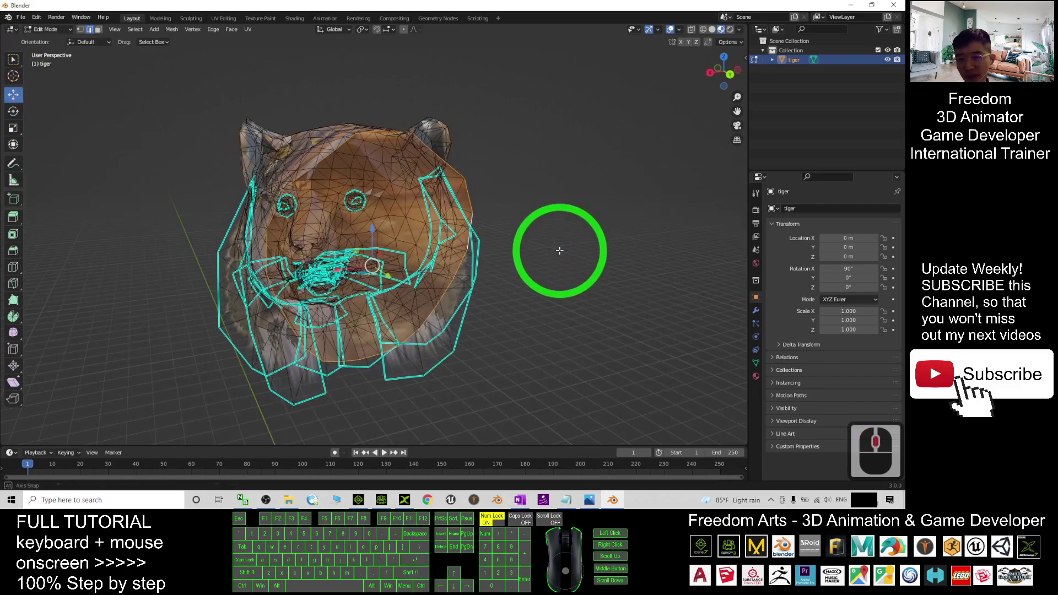
key(s)
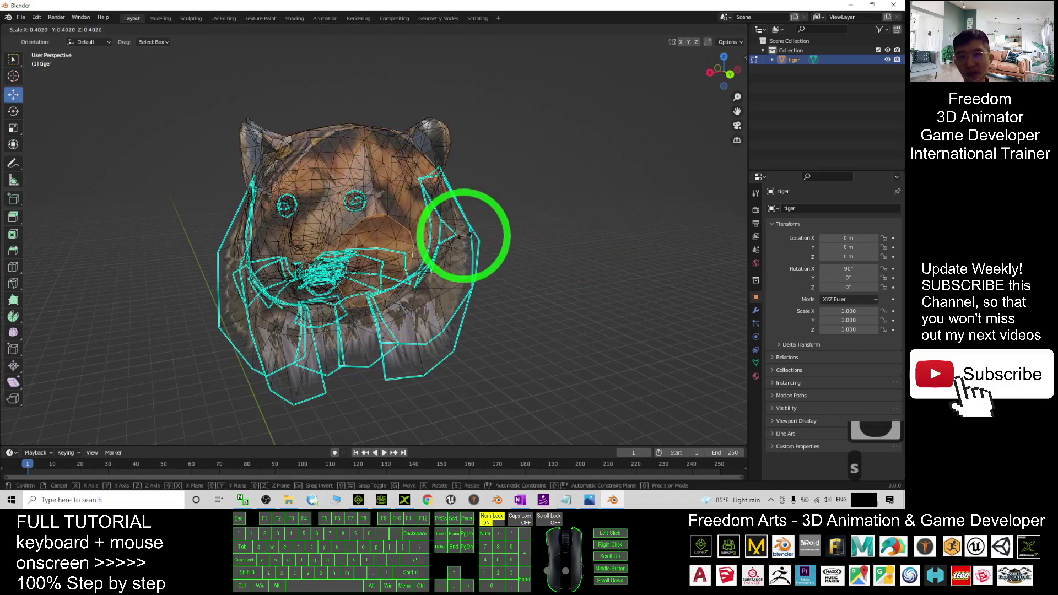
click(480, 234)
Move the back face rearward along the Y axis by about 3.3 m, clear the selection and check the head's rounded back
middle_drag(481, 234, 493, 269)
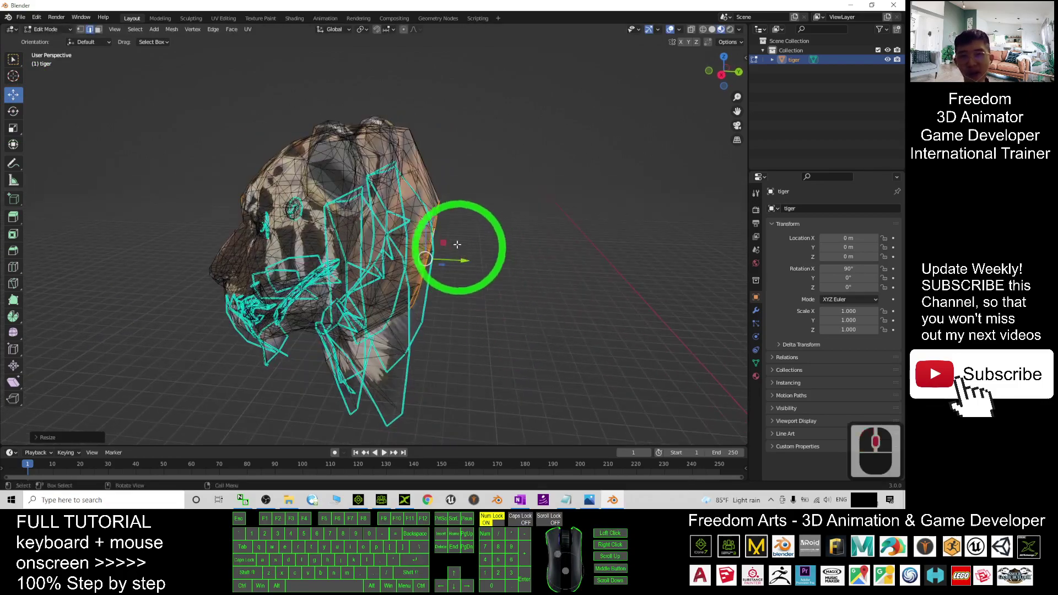
drag(464, 261, 482, 263)
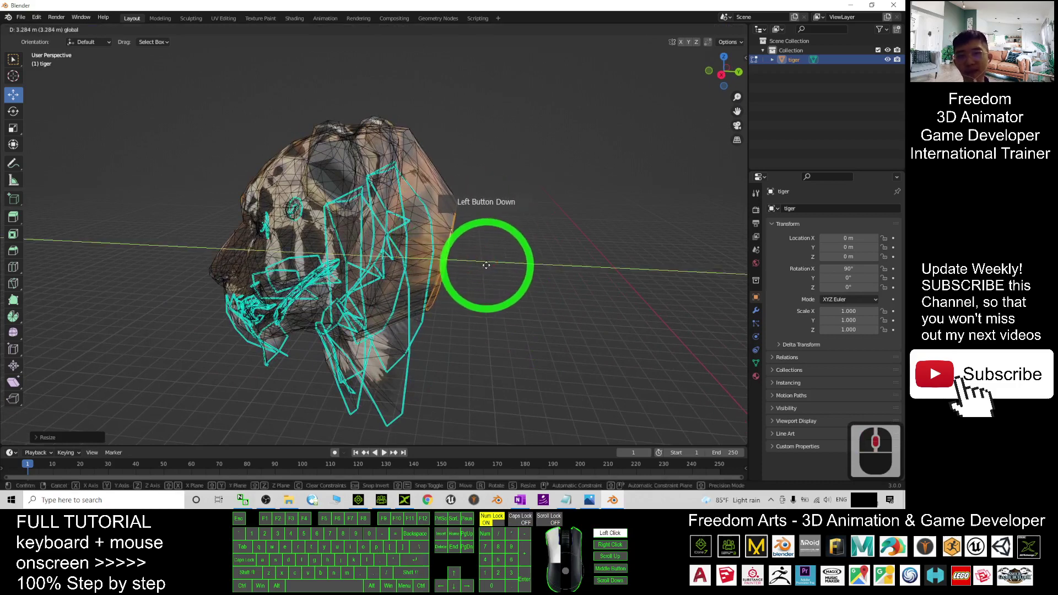
drag(485, 265, 562, 361)
middle_drag(609, 359, 639, 323)
scroll(638, 323, down, 3)
scroll(555, 333, up, 2)
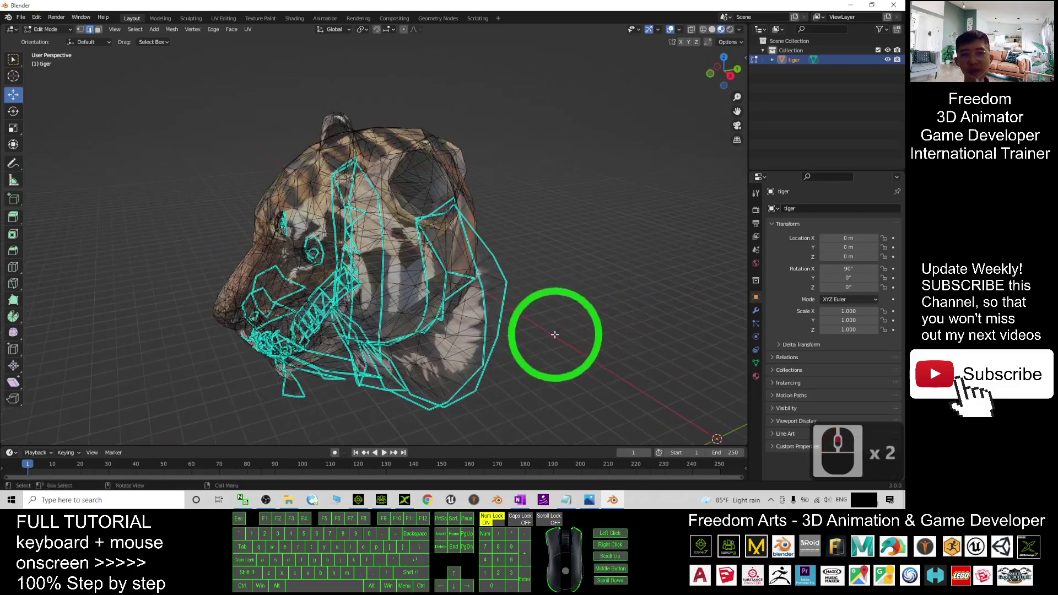
scroll(555, 336, down, 1)
click(569, 354)
middle_drag(574, 364, 553, 367)
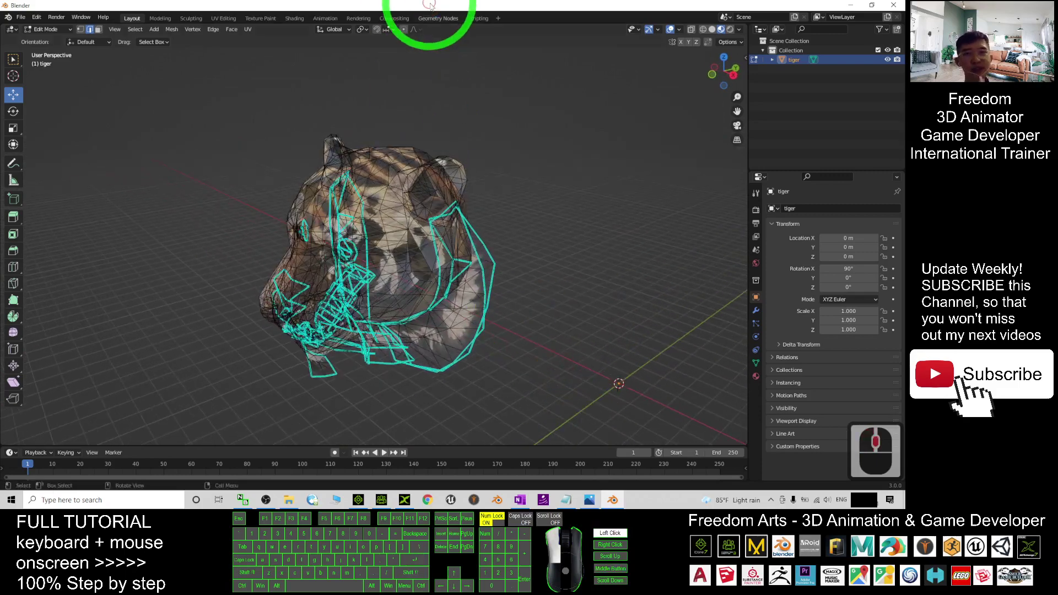
Save the Blender project to the Desktop as "tiger head.blend"
drag(430, 6, 636, 33)
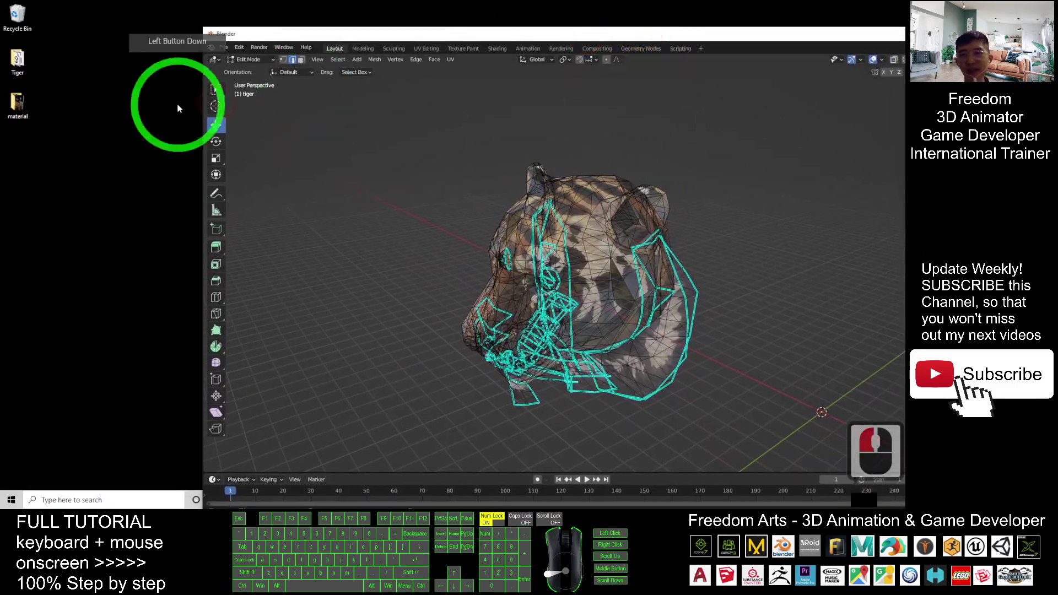
click(226, 49)
click(251, 118)
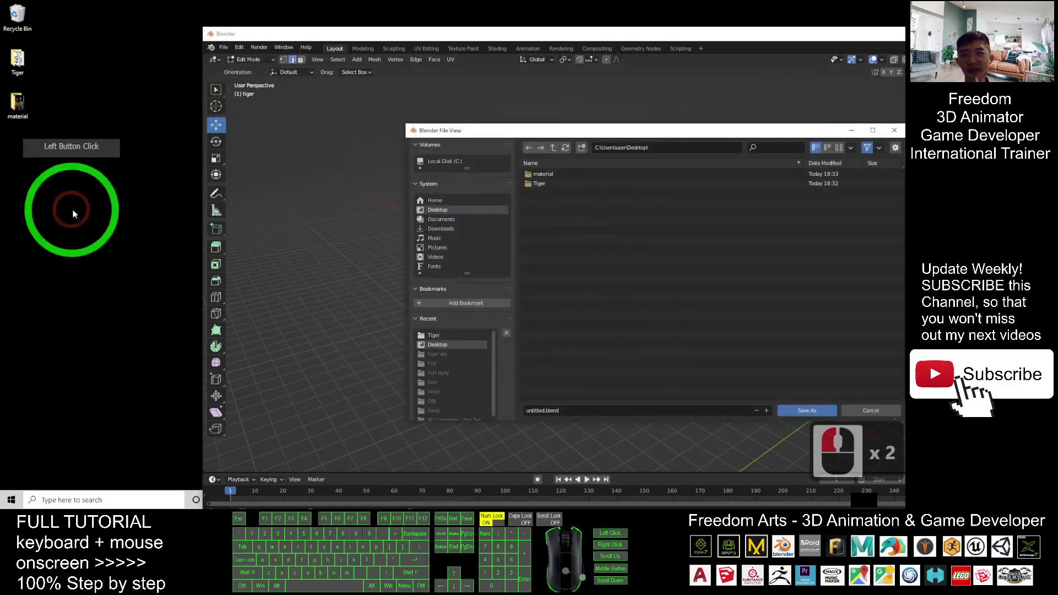
click(543, 411)
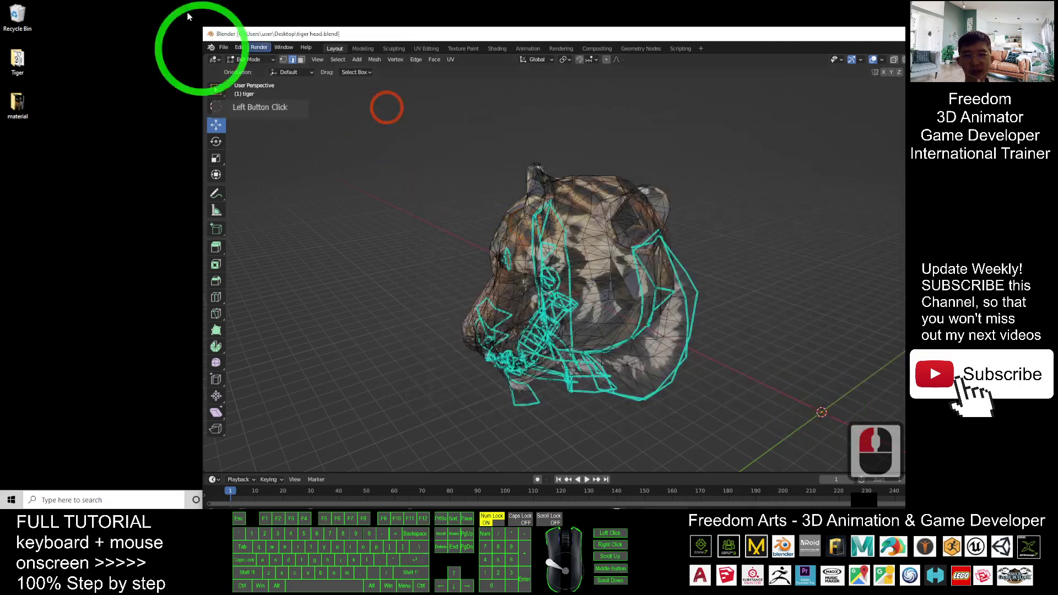
Export the head to the Desktop as "tiger head.fbx", with Path Mode set to Copy and textures embedded
click(225, 49)
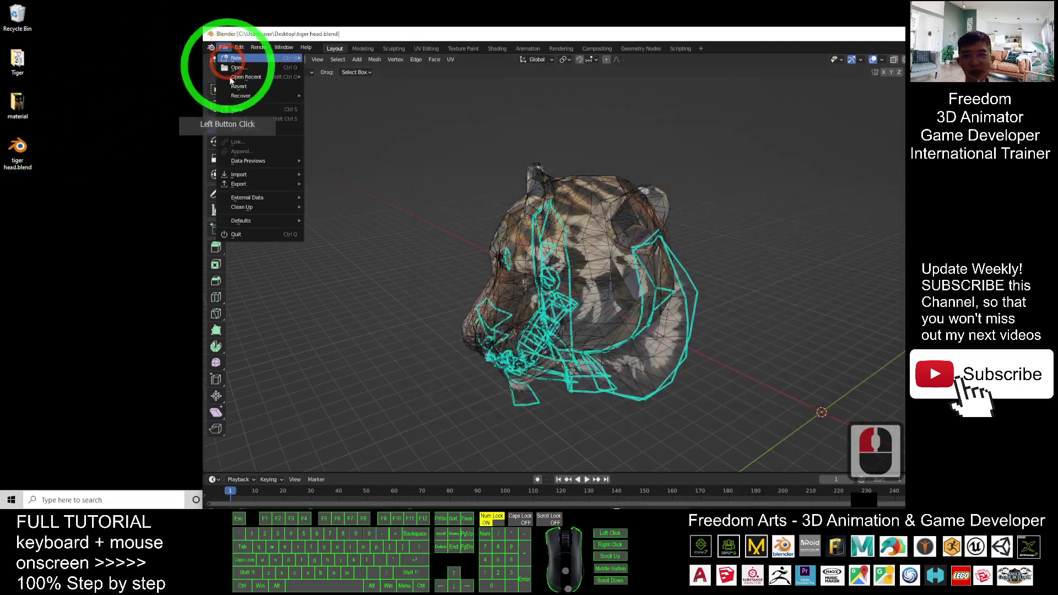
mouse_move(239, 187)
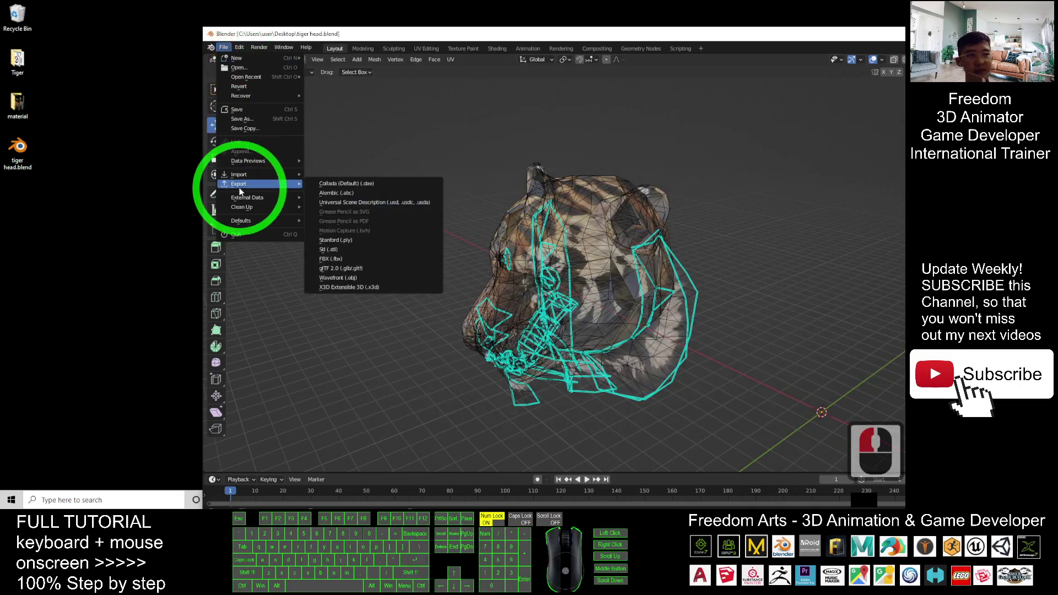
click(327, 259)
click(548, 129)
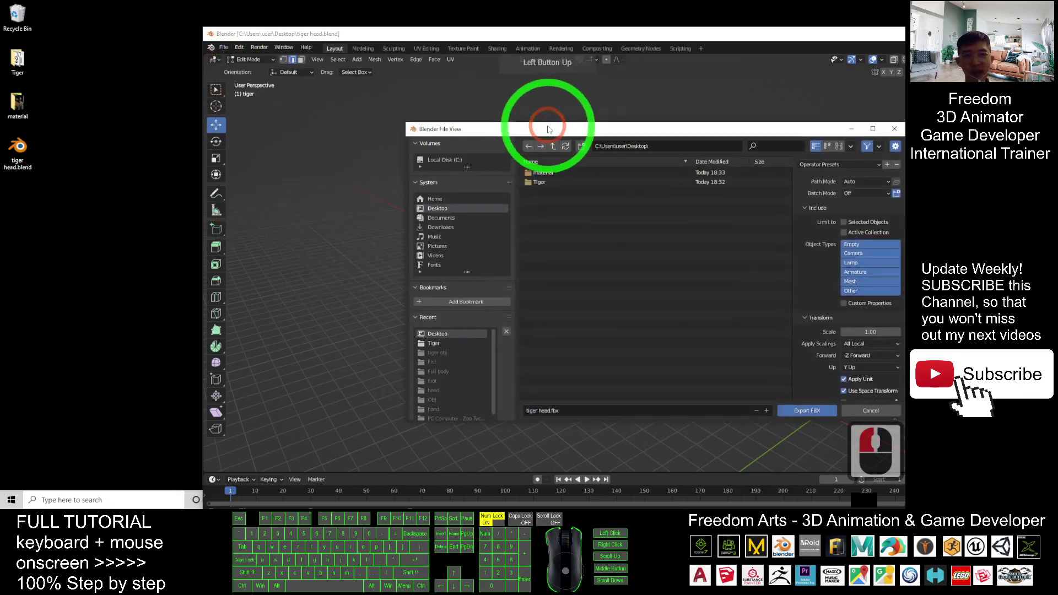
drag(548, 130, 264, 105)
click(580, 157)
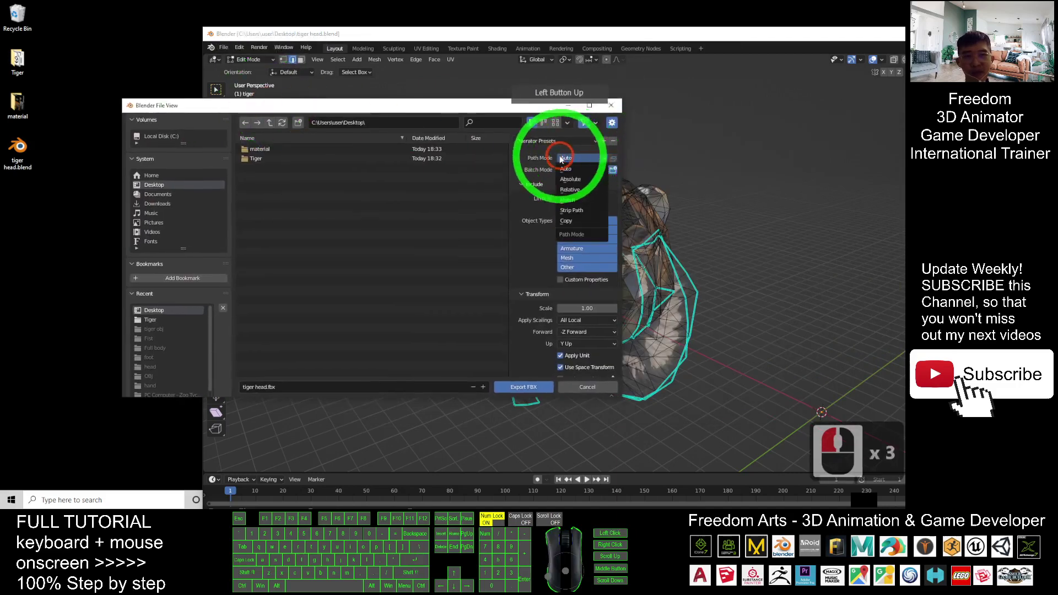
click(565, 220)
click(611, 160)
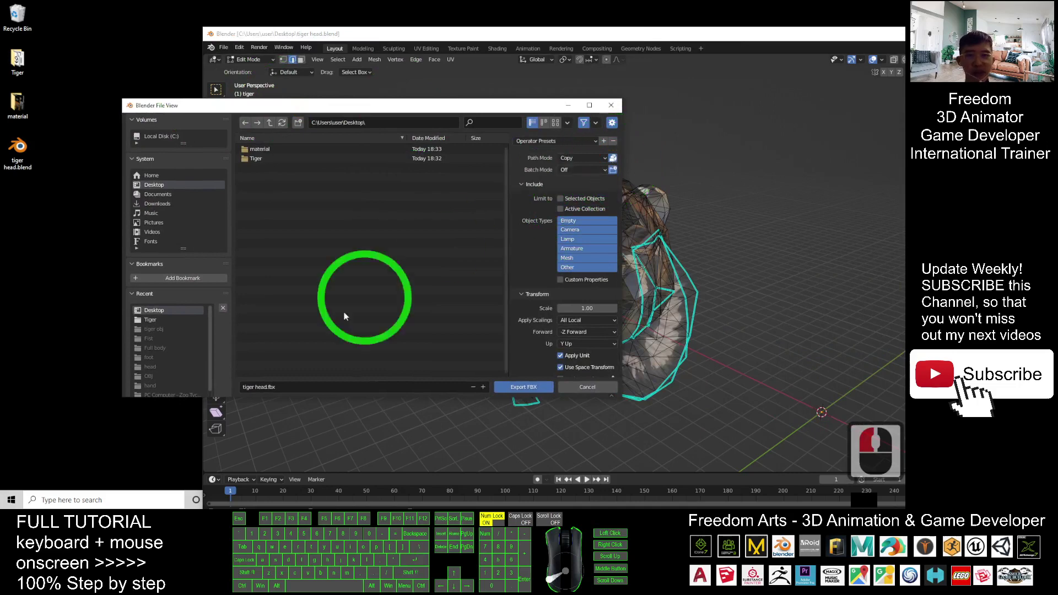
click(279, 387)
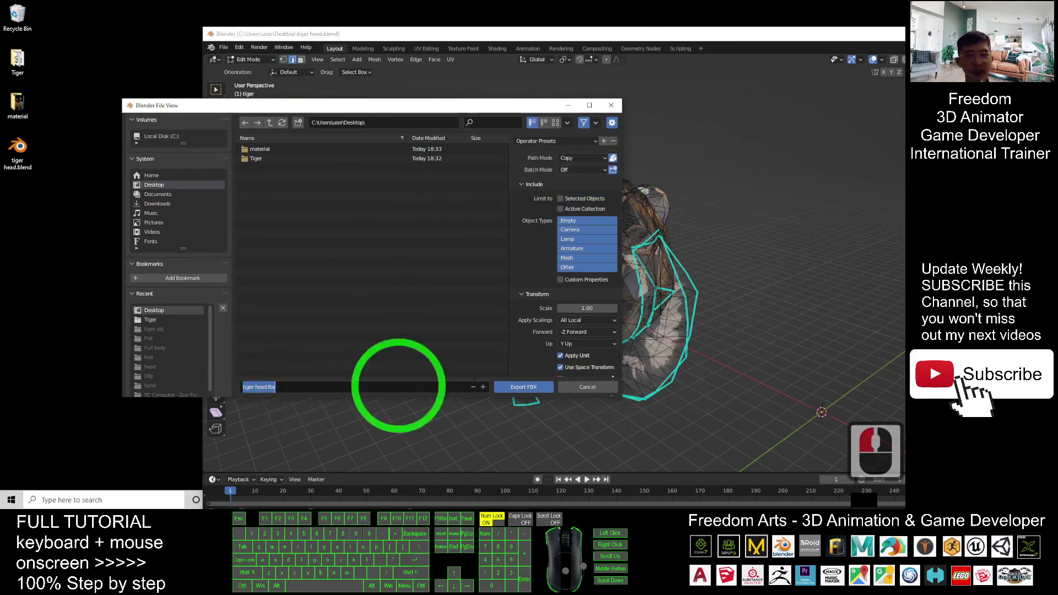
click(540, 390)
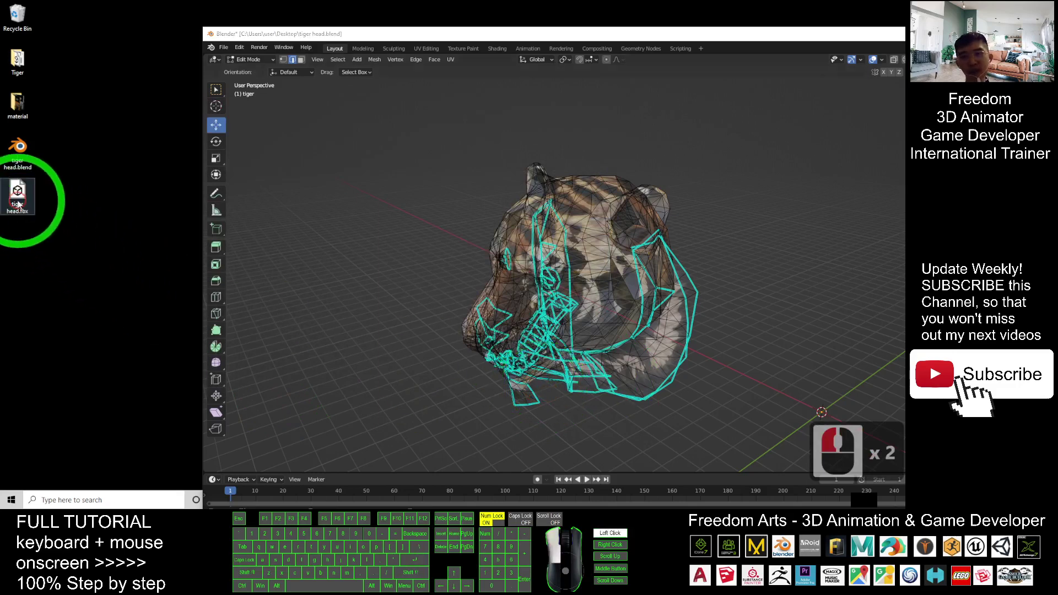
Check the exported "tiger head.fbx" file on the Desktop and minimize Blender
click(21, 204)
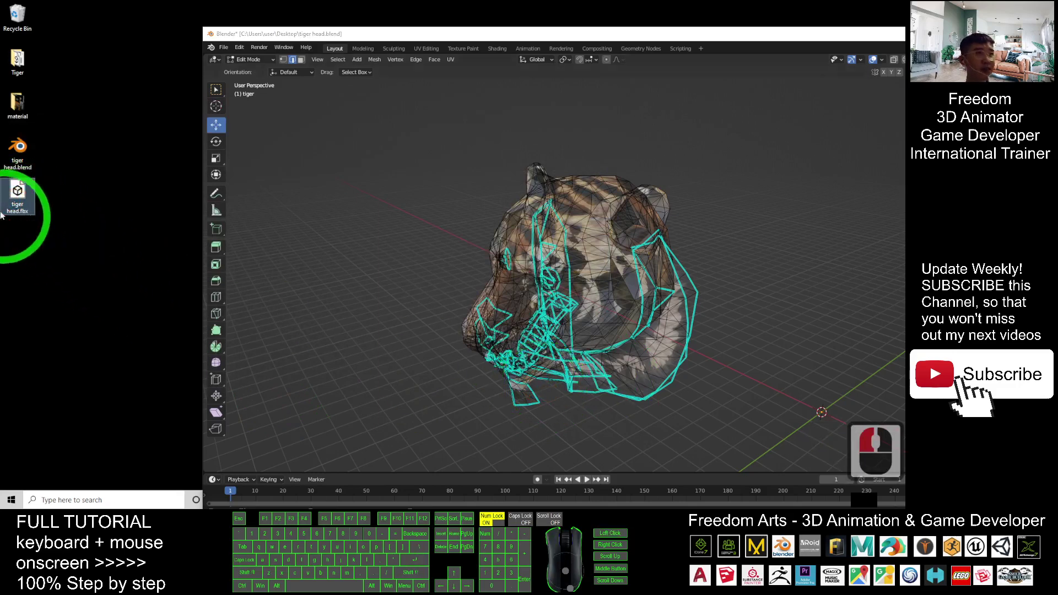
drag(654, 42, 468, 0)
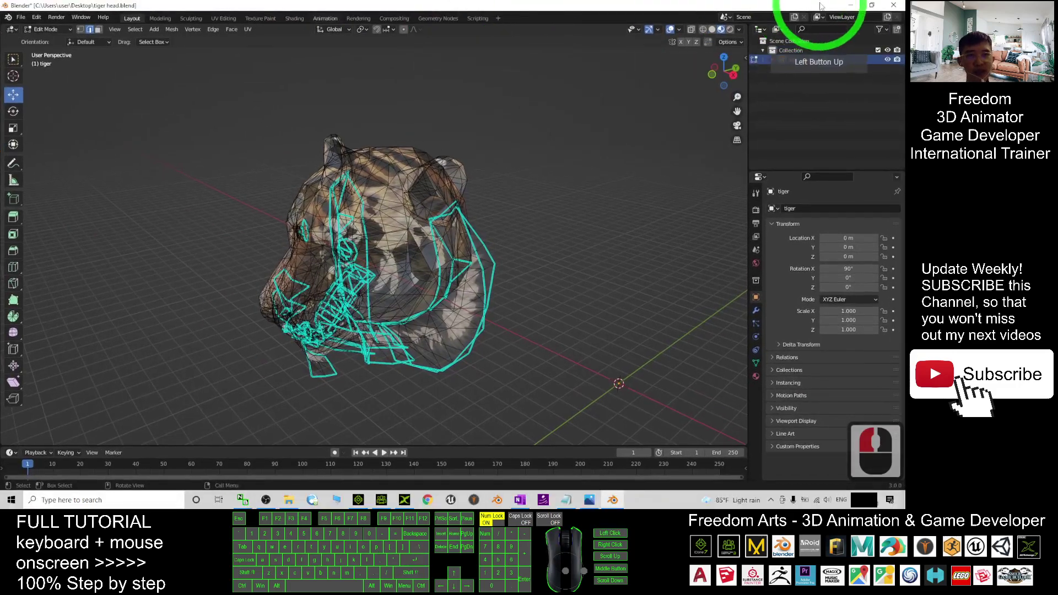
click(853, 3)
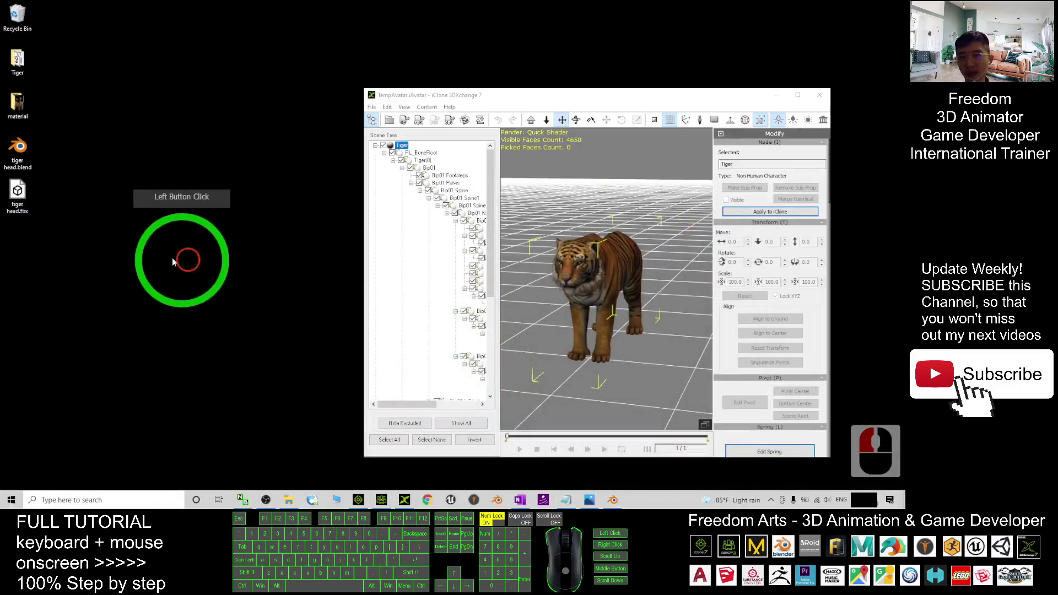
click(310, 429)
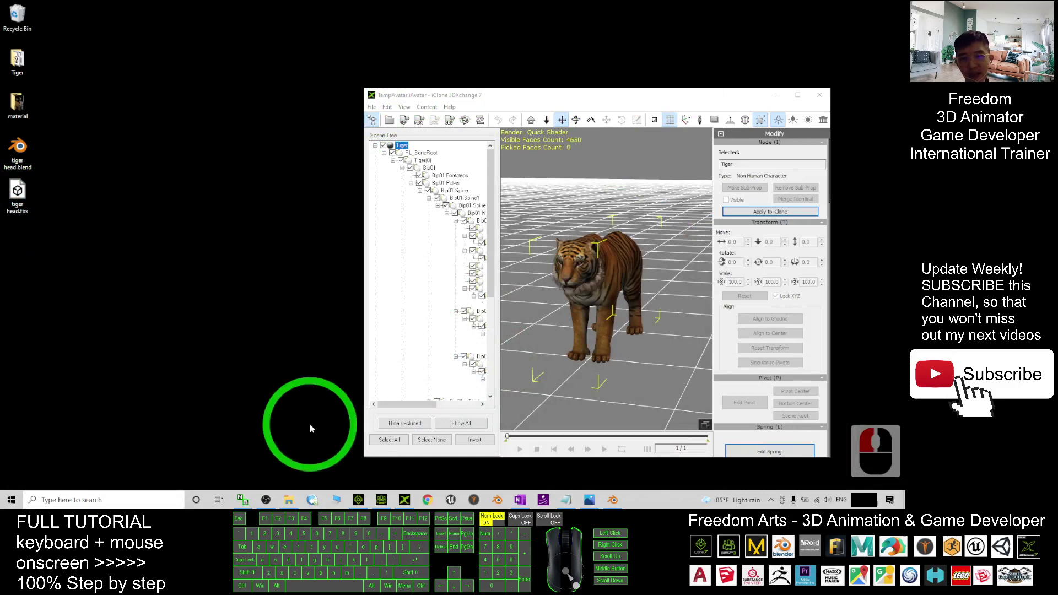
Switch to iClone 7 and start a new project, discarding the current one without saving
click(358, 499)
scroll(447, 212, down, 12)
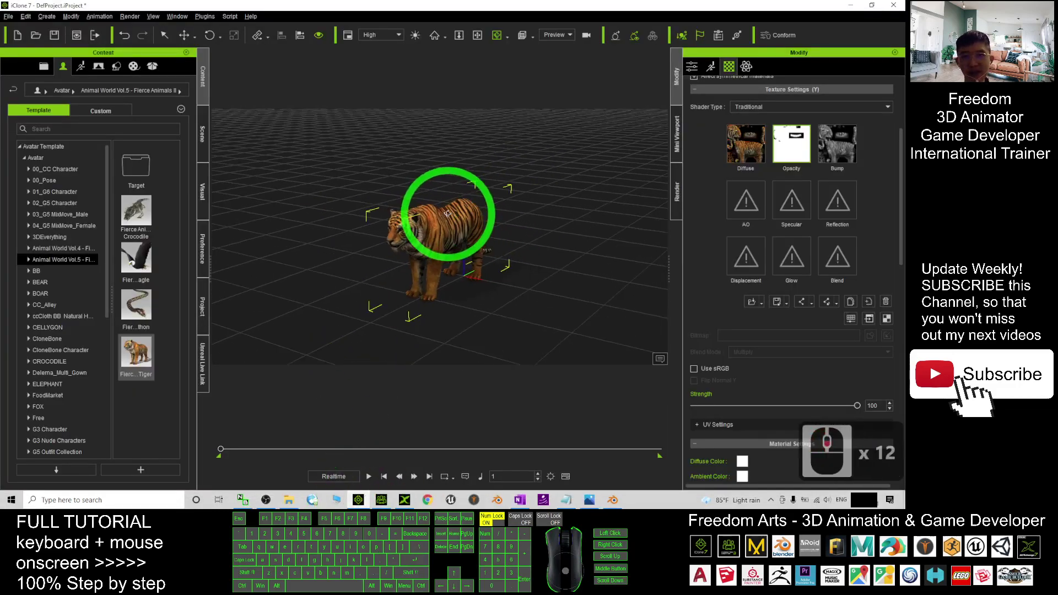
click(465, 197)
click(17, 36)
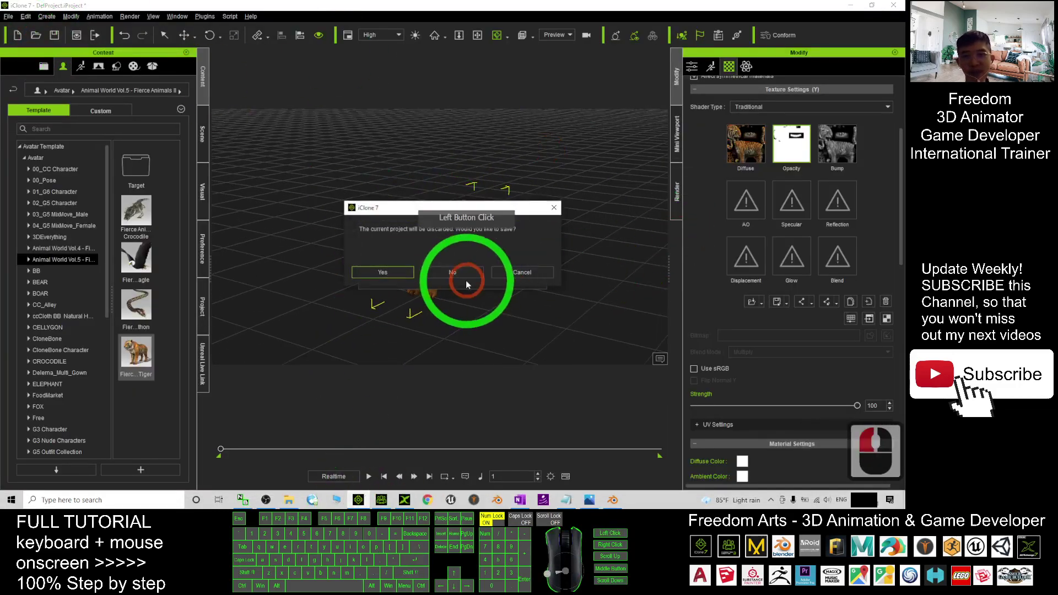
click(460, 277)
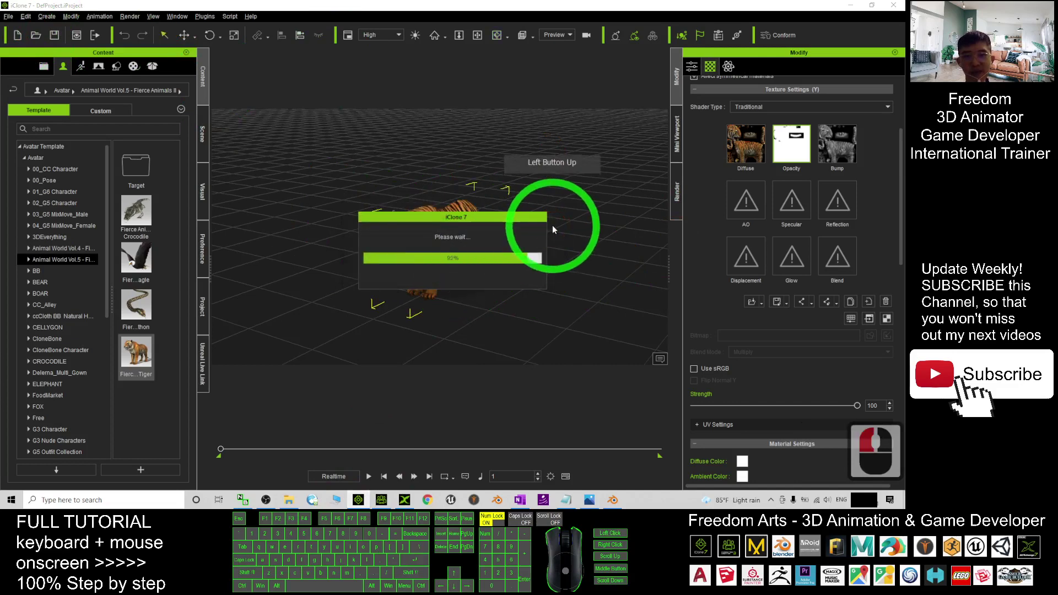
Import "tiger head.fbx" from the Desktop into the empty iClone project and maximize the iClone window
drag(446, 5, 484, 41)
drag(17, 190, 463, 269)
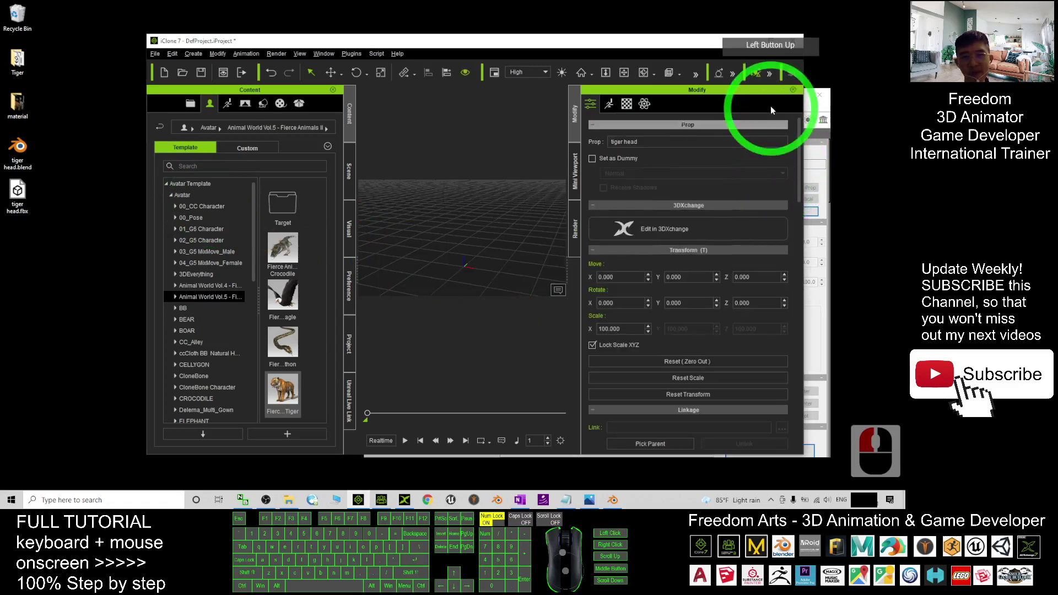
click(771, 41)
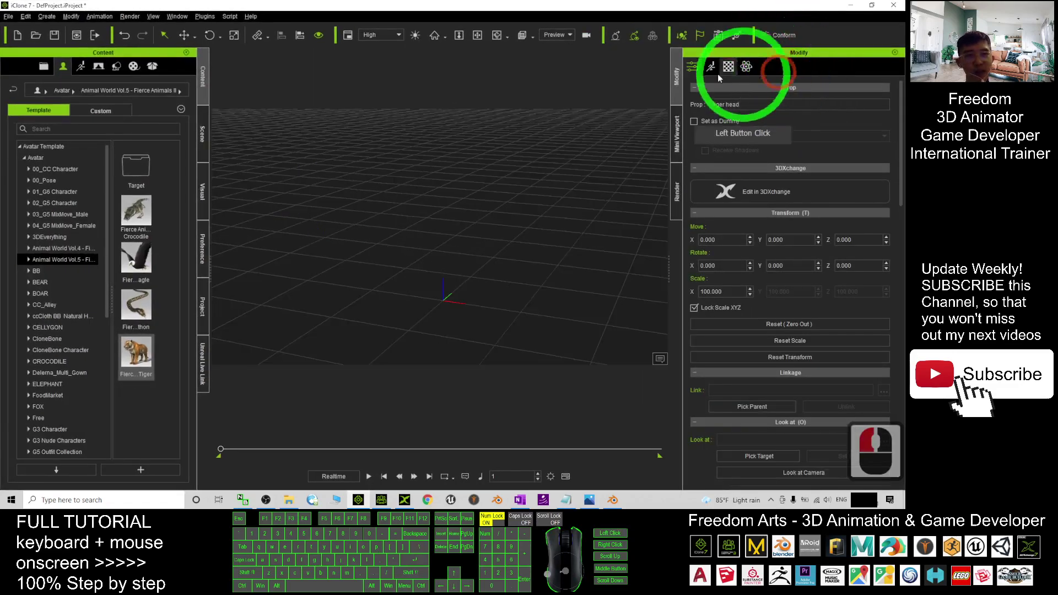
Scale the tiger head prop uniformly to 1, keeping Lock Scale XYZ enabled
click(694, 308)
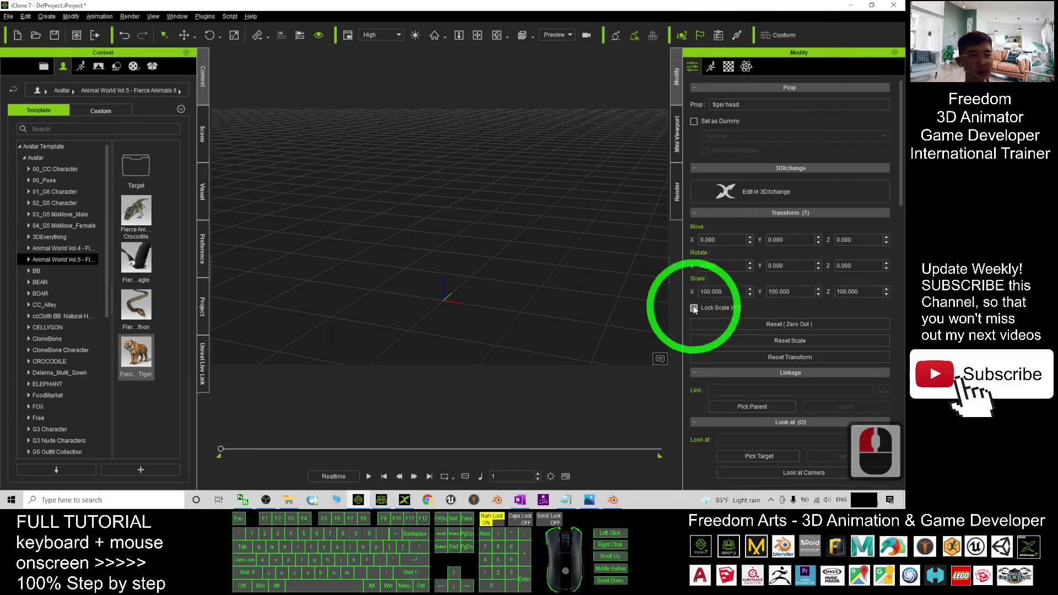
click(692, 68)
click(686, 308)
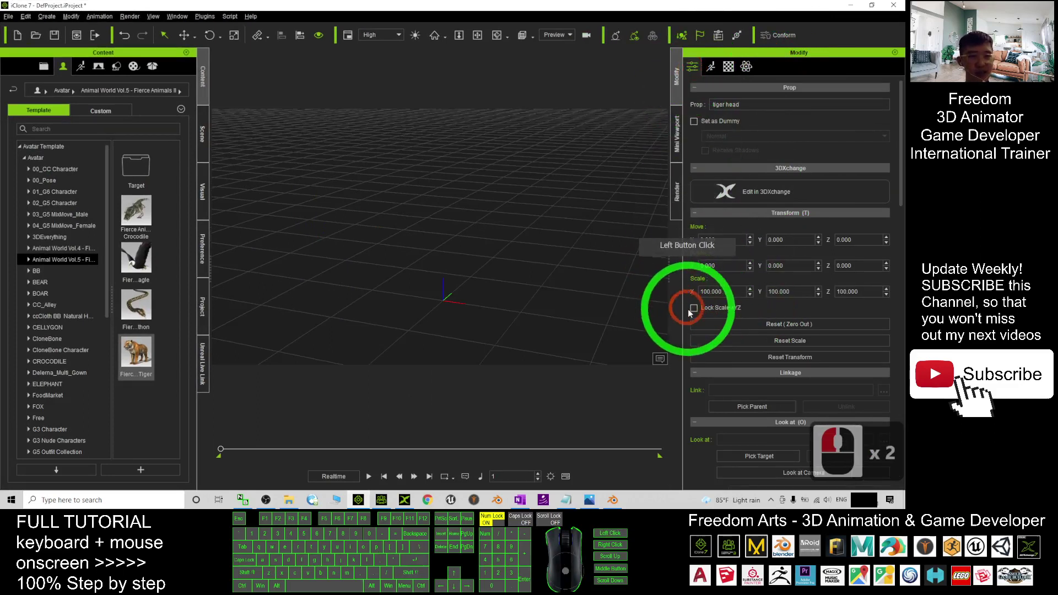
click(693, 307)
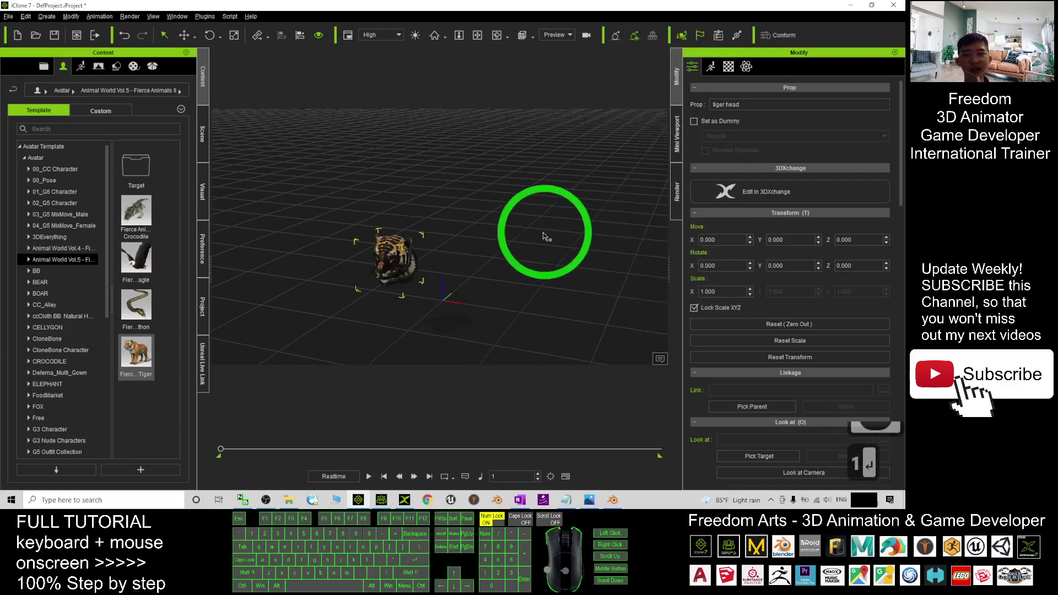
Select the tiger head and quick-set its pivot to the middle centre
scroll(477, 242, up, 6)
middle_click(525, 277)
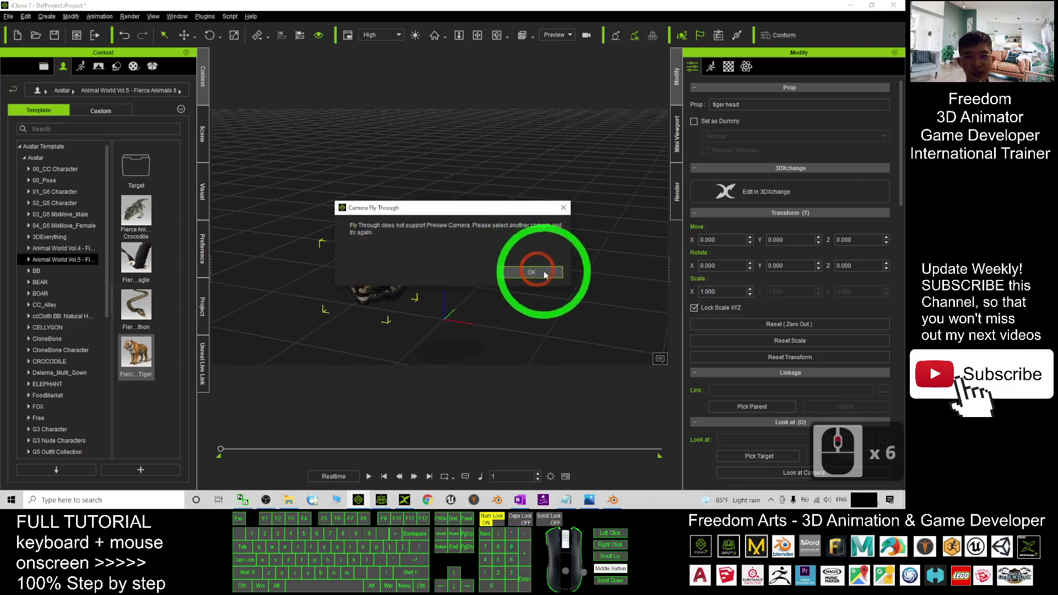
click(559, 208)
double_click(389, 268)
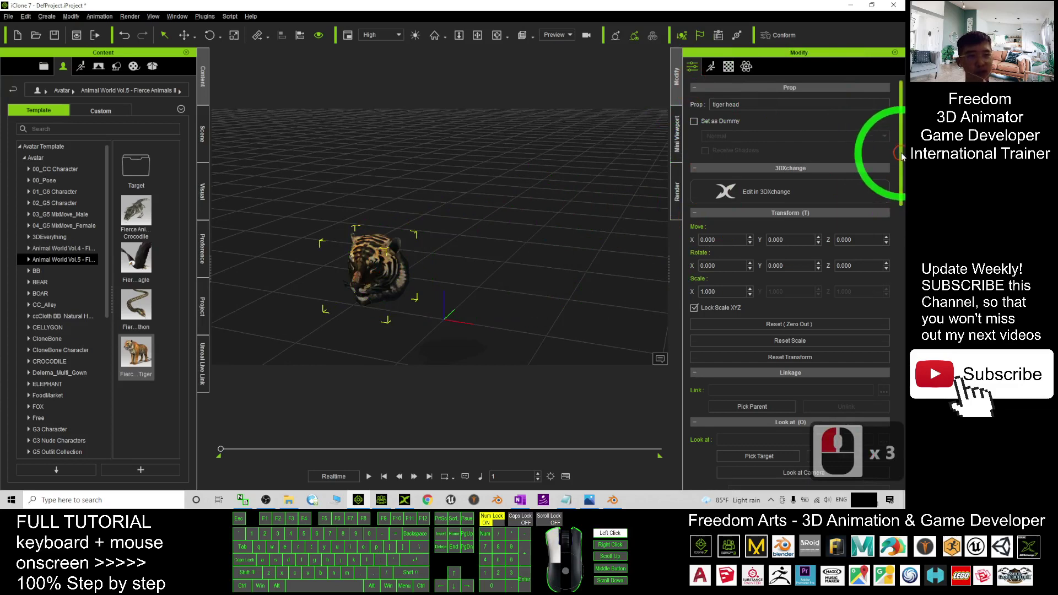
drag(902, 157, 884, 400)
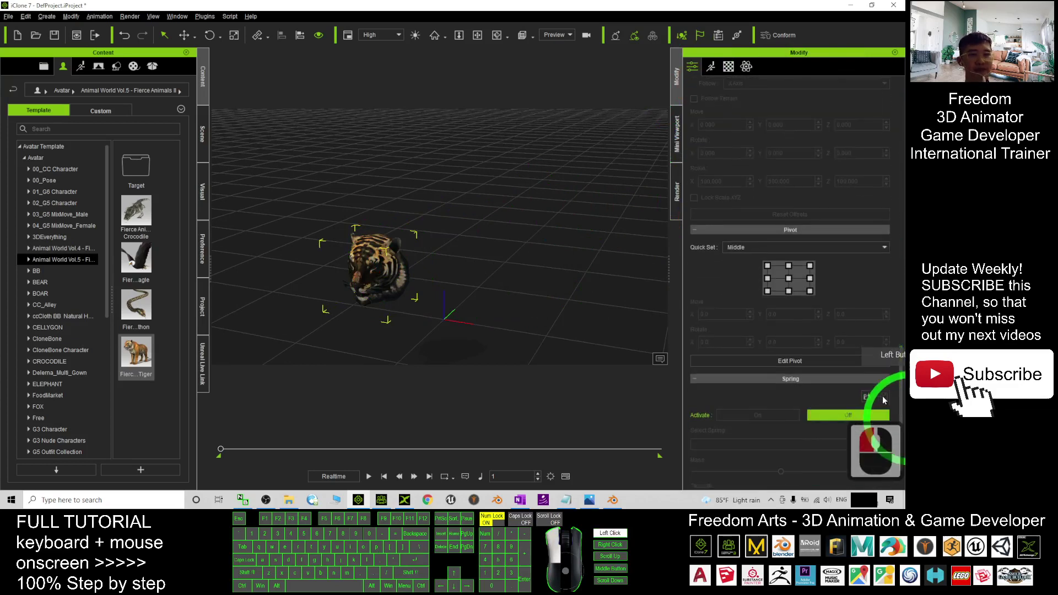
click(791, 280)
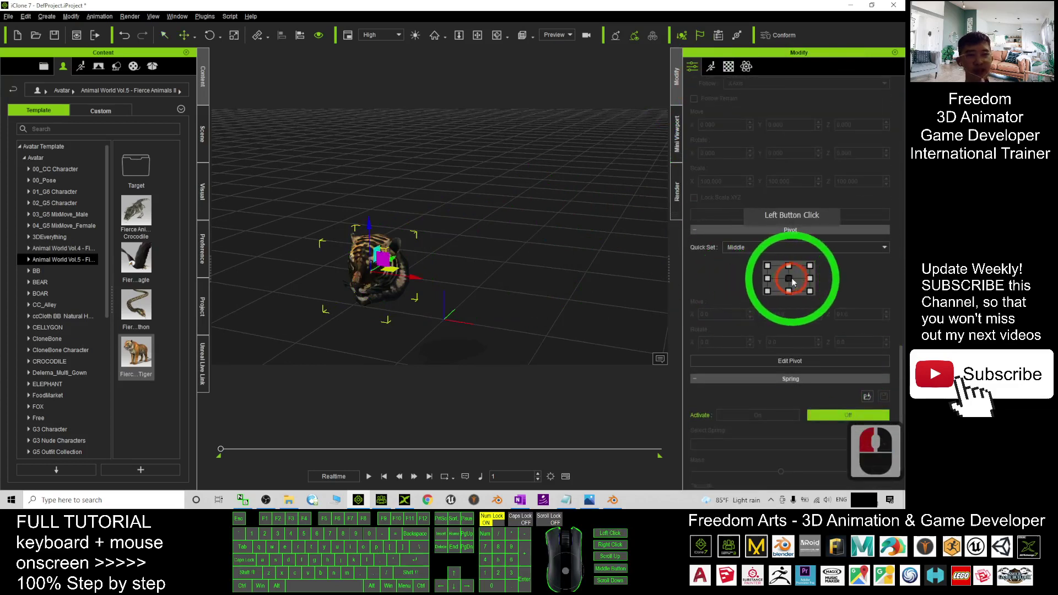
Reset the tiger head's transform and zero out its position so it sits at the scene origin
drag(903, 354, 923, 107)
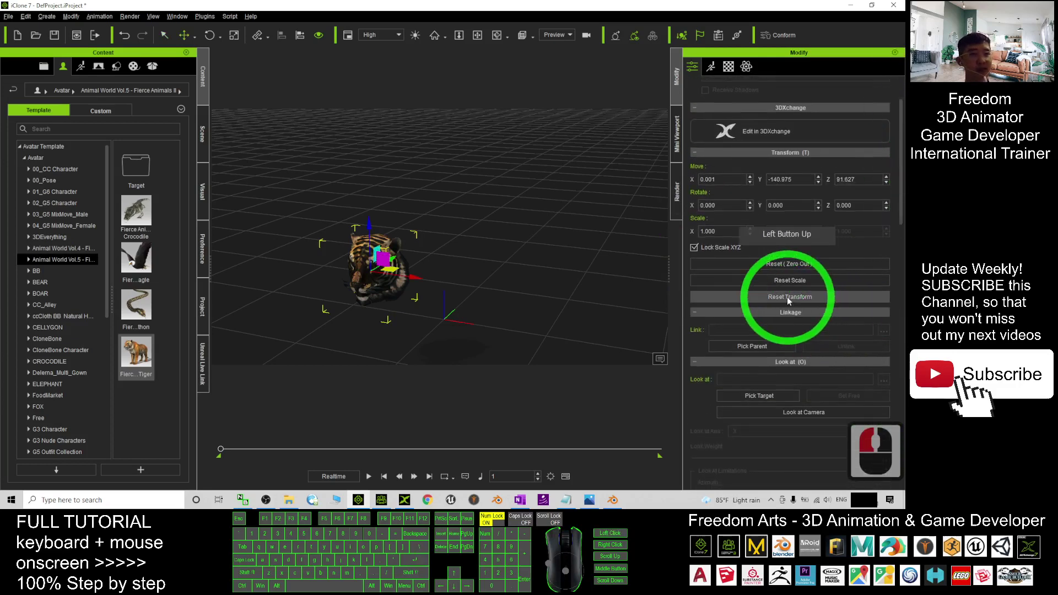
click(785, 264)
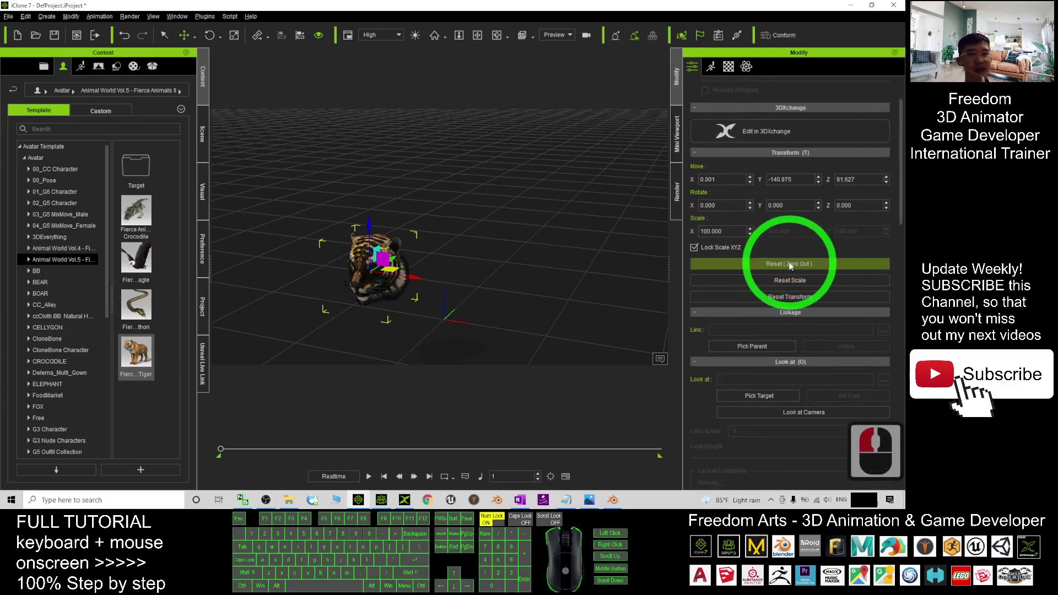
click(790, 265)
scroll(463, 305, up, 3)
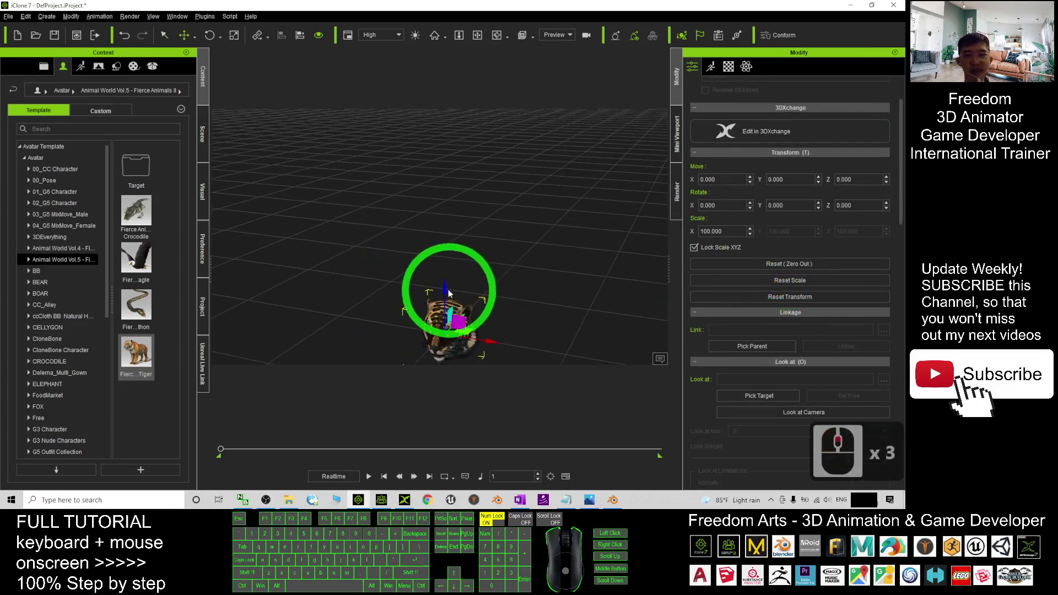
scroll(556, 299, up, 1)
key(x)
drag(562, 310, 570, 224)
key(c)
drag(569, 224, 543, 224)
Load the tiger head's material textures from the "material" folder on the Desktop and check the result on the model
click(728, 66)
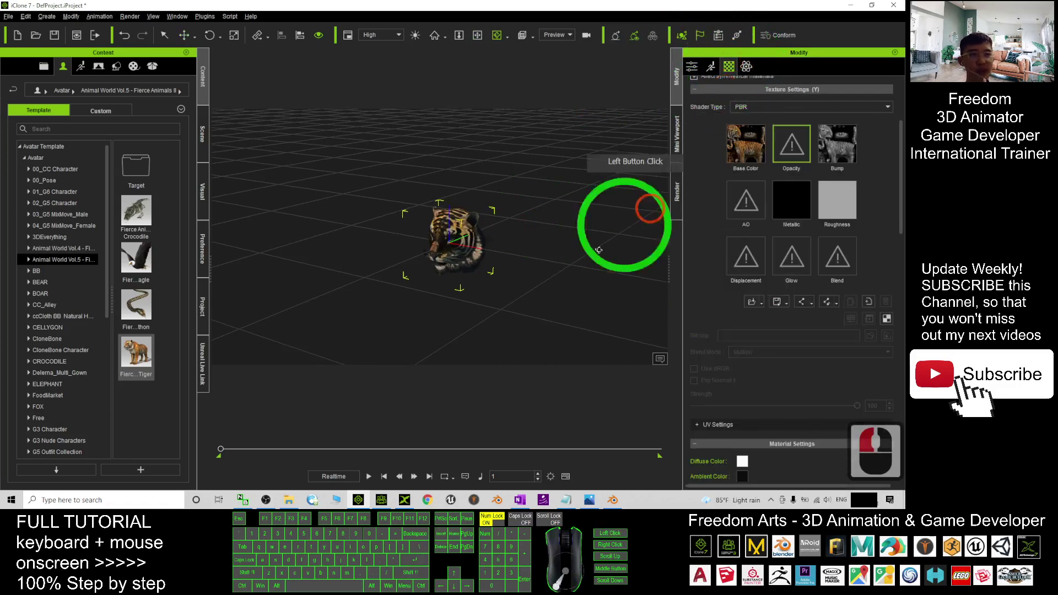
scroll(582, 252, up, 7)
scroll(582, 251, up, 2)
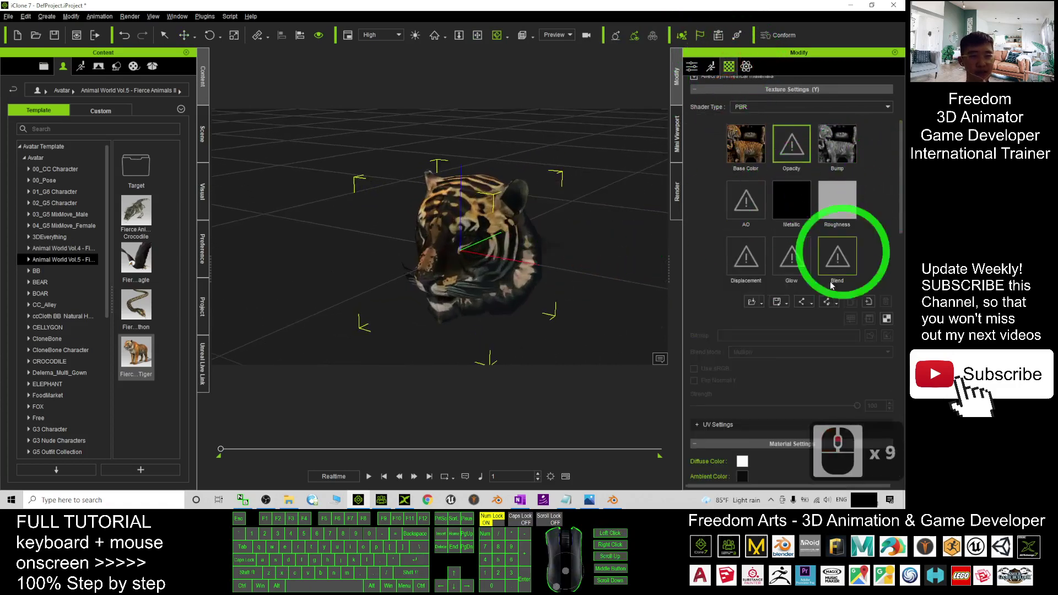
double_click(728, 67)
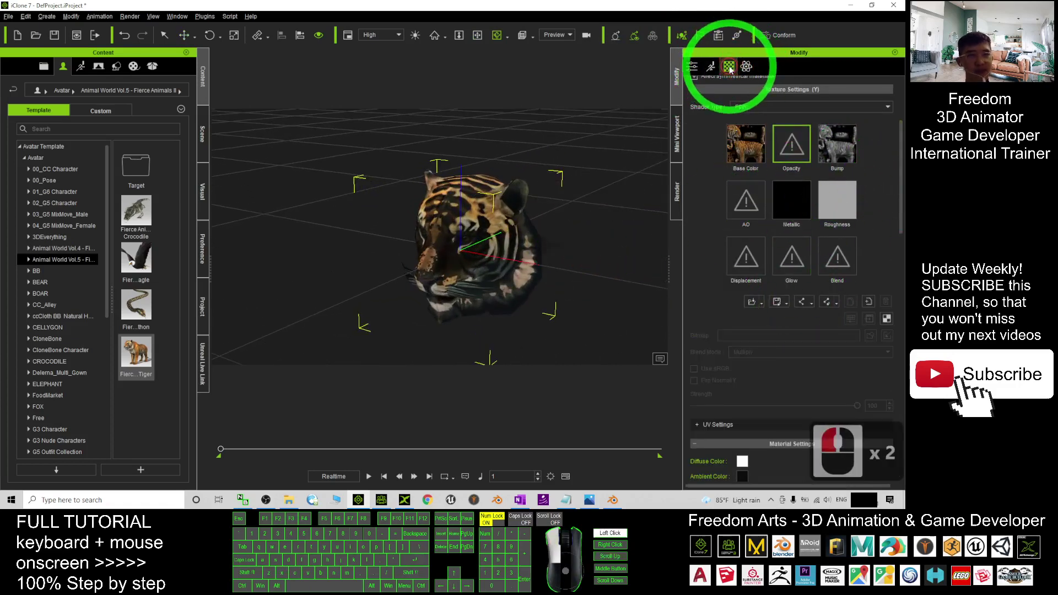
click(781, 301)
click(801, 327)
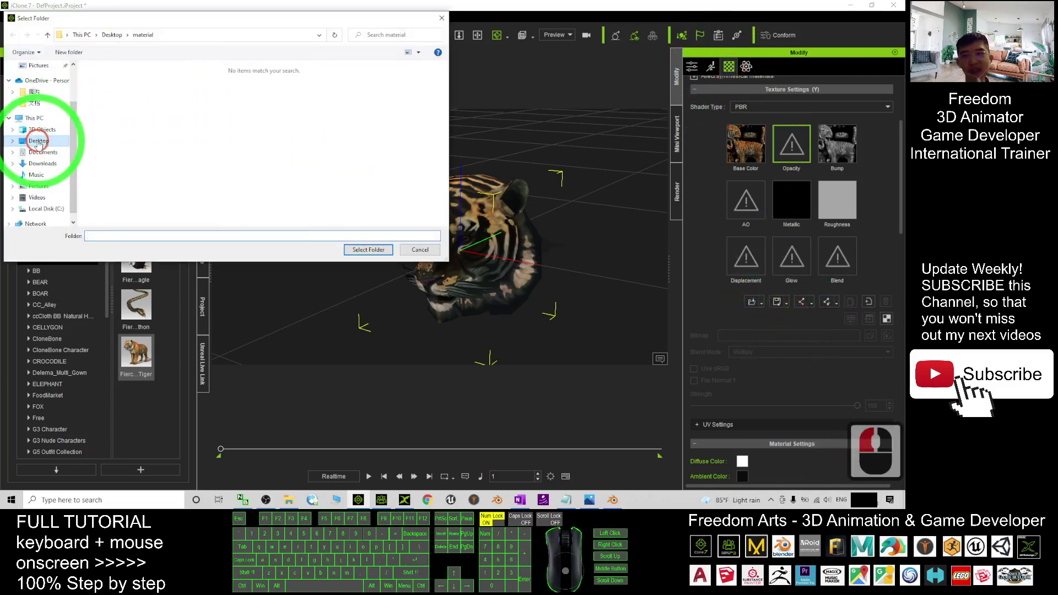
click(39, 142)
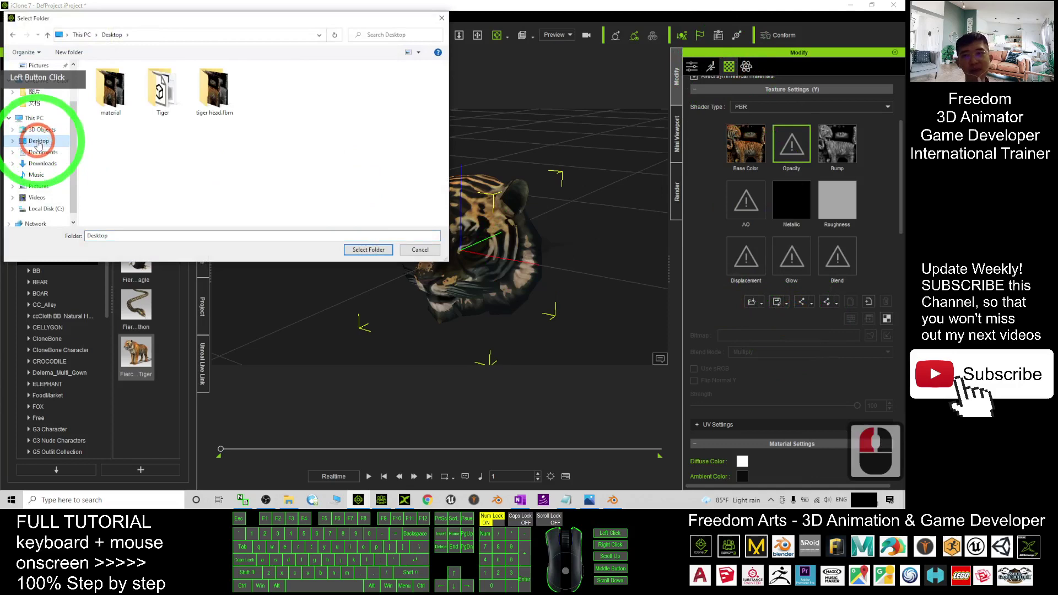
double_click(116, 95)
click(364, 250)
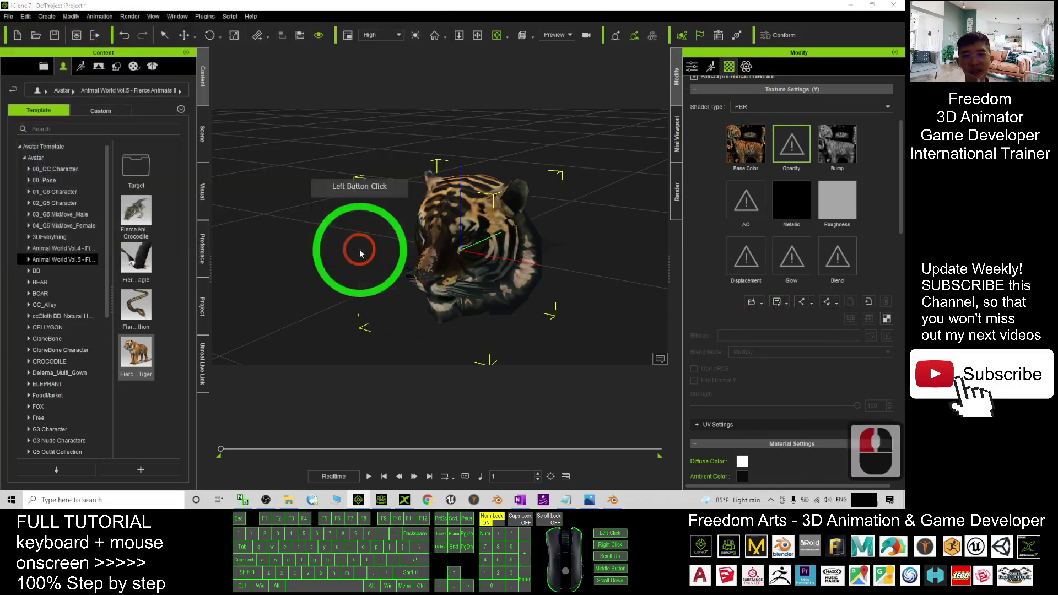
scroll(533, 253, up, 3)
scroll(561, 253, down, 3)
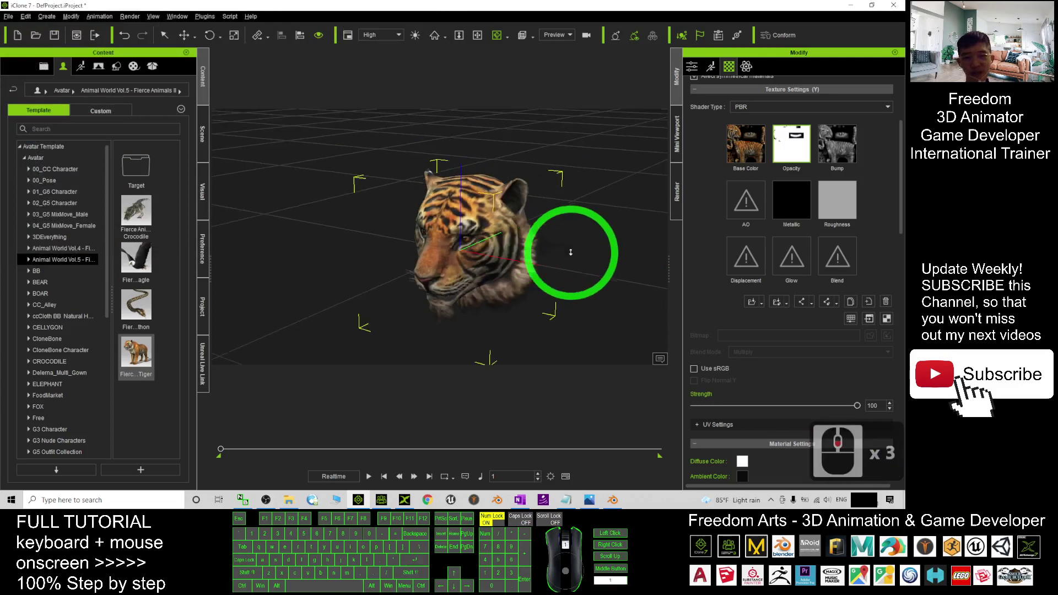
drag(571, 252, 580, 197)
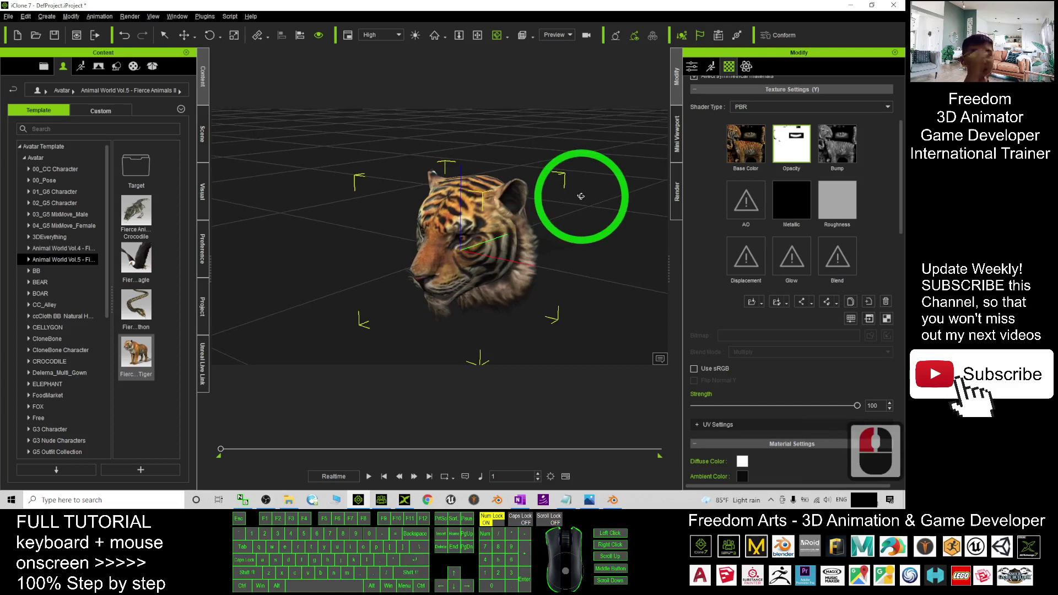
scroll(586, 245, down, 2)
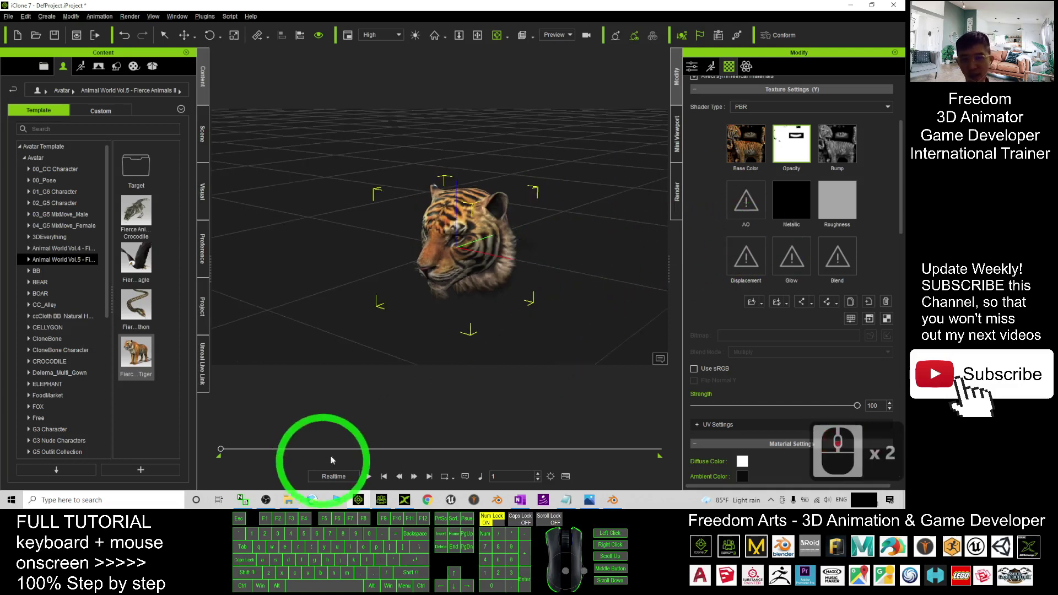
Switch to Character Creator 3 and start a new project with the default base character, without saving the current one
click(380, 499)
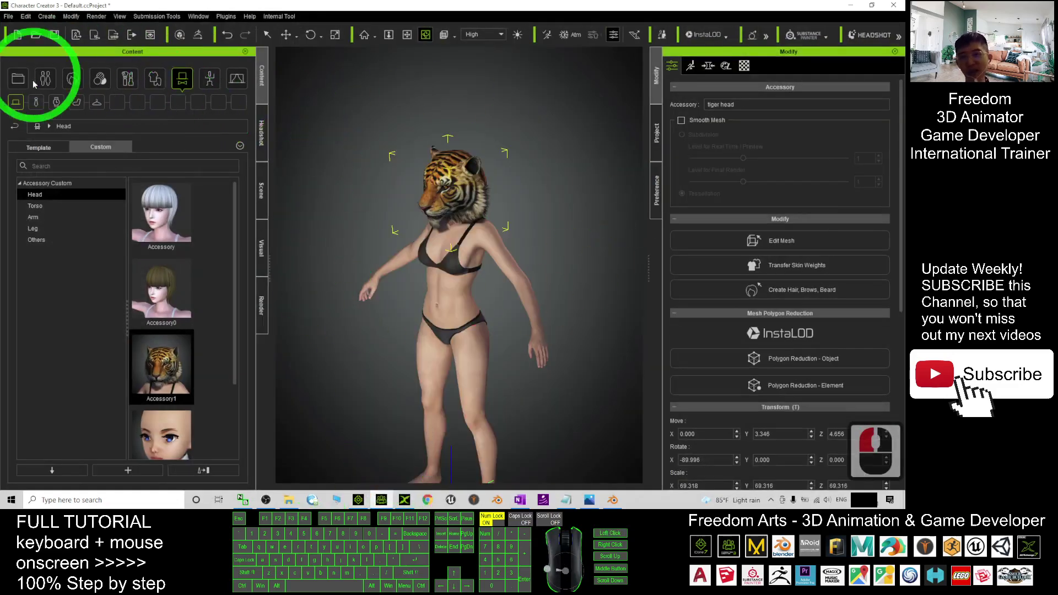
click(24, 78)
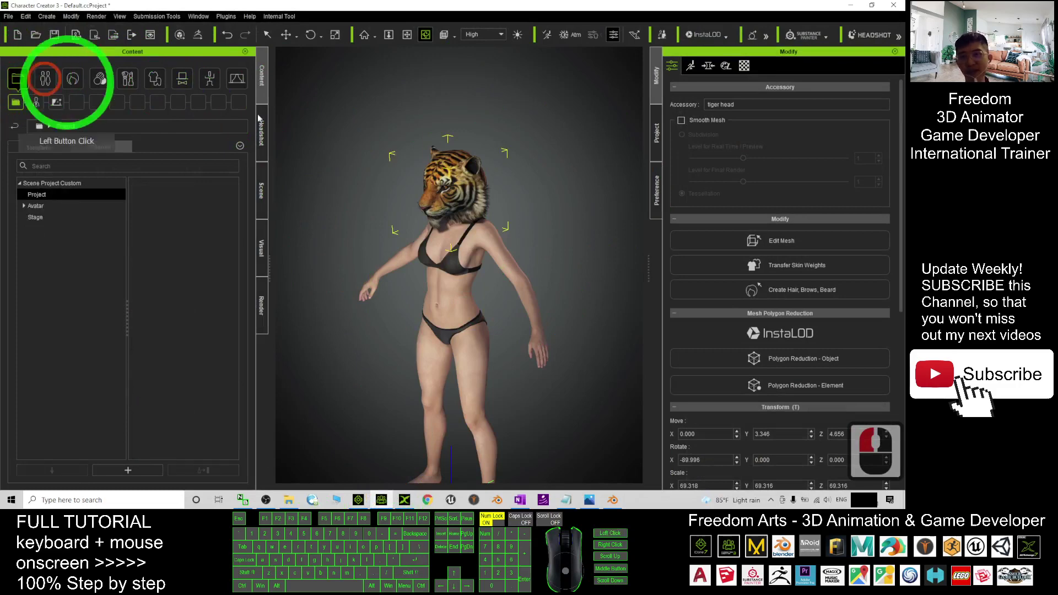
click(20, 33)
click(462, 278)
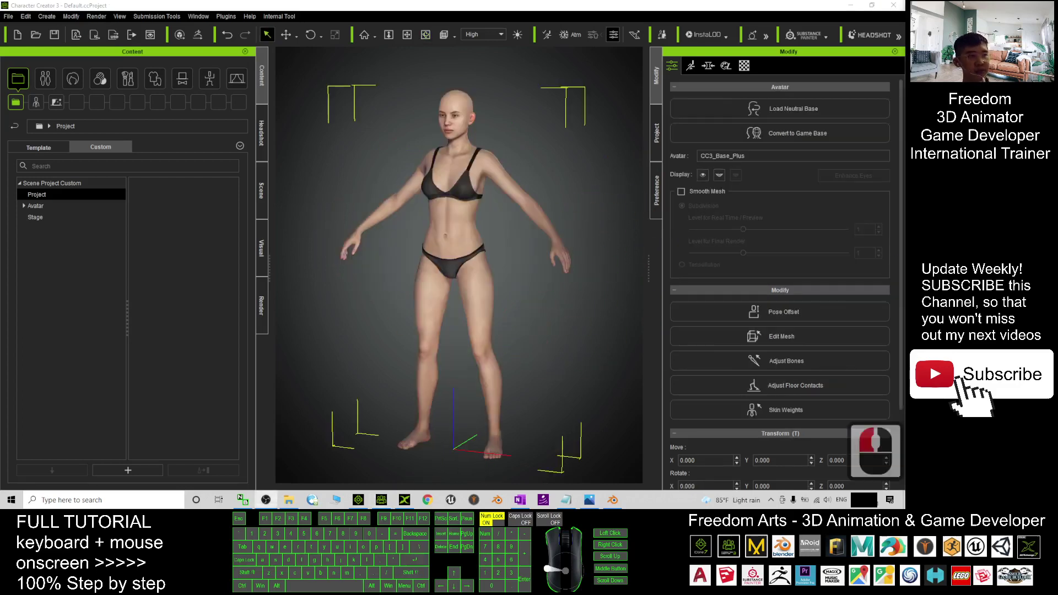
Send the CC3_Base_Plus character from Character Creator to the iClone scene containing the tiger head
click(402, 300)
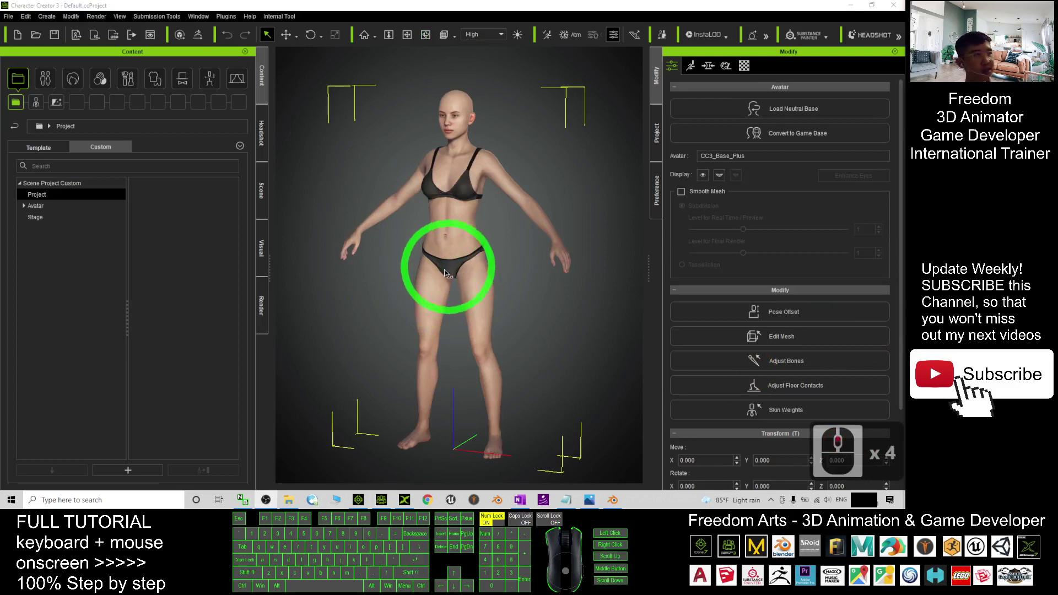
scroll(489, 252, up, 1)
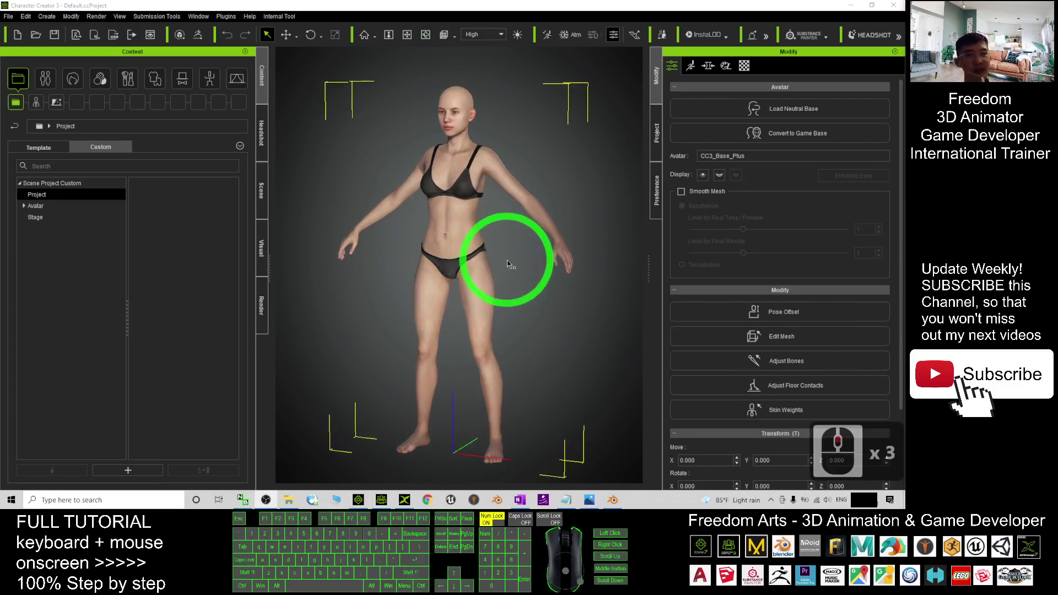
scroll(515, 251, up, 1)
click(516, 276)
key(c)
drag(520, 246, 95, 35)
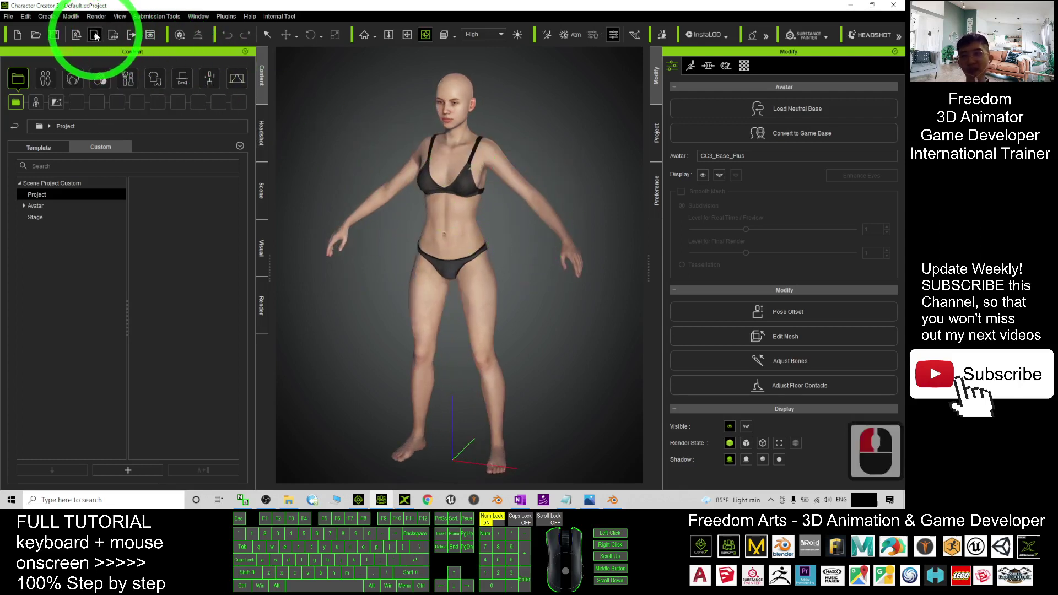
click(95, 35)
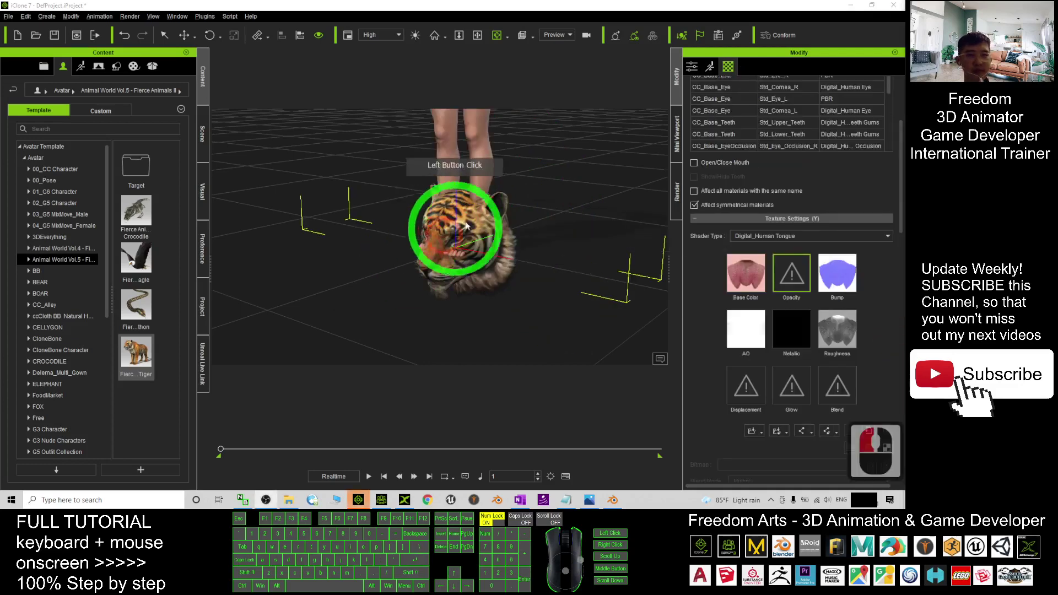
Select the tiger head and attach it to the character's CC_Base_Head
scroll(477, 224, down, 15)
key(x)
drag(488, 213, 429, 324)
key(q)
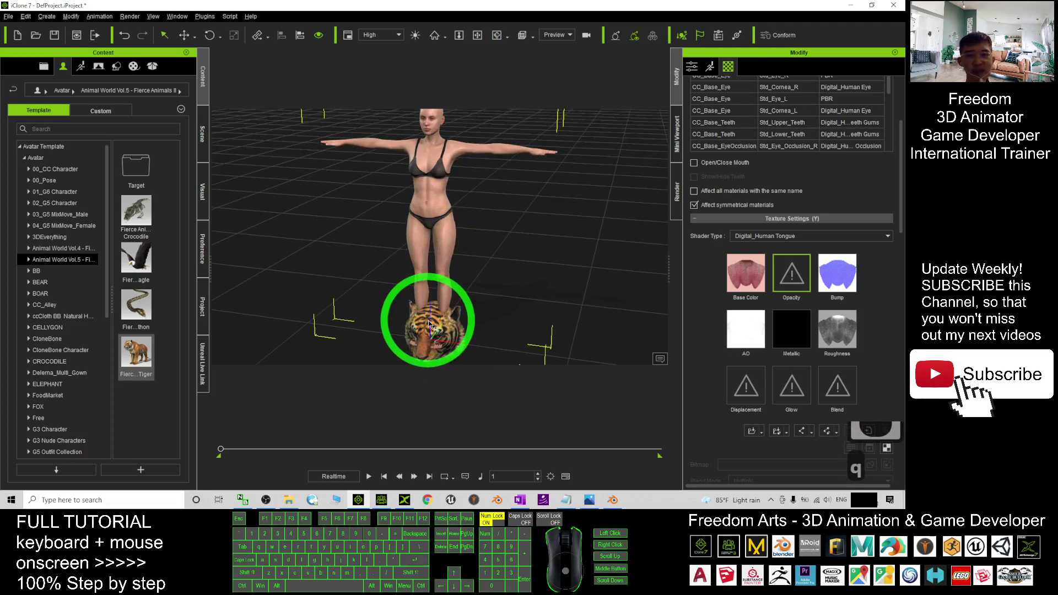
double_click(429, 325)
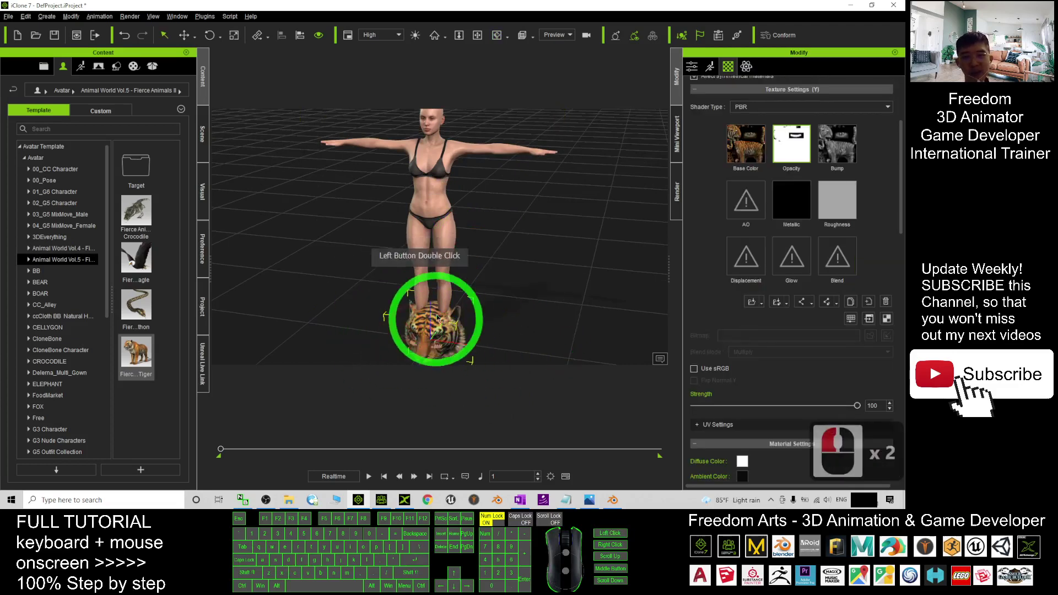
click(691, 67)
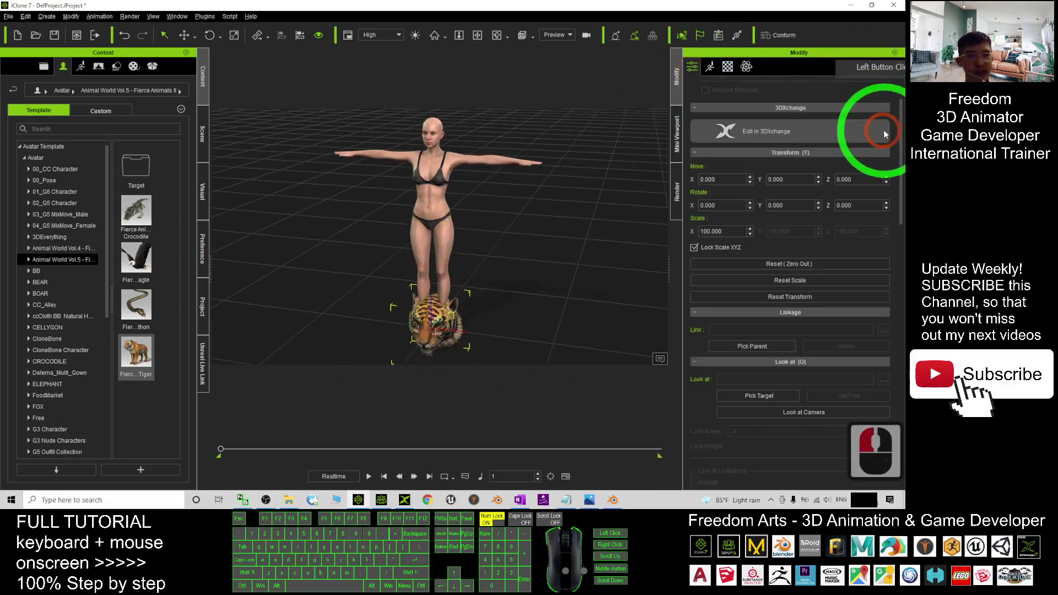
drag(901, 160, 902, 283)
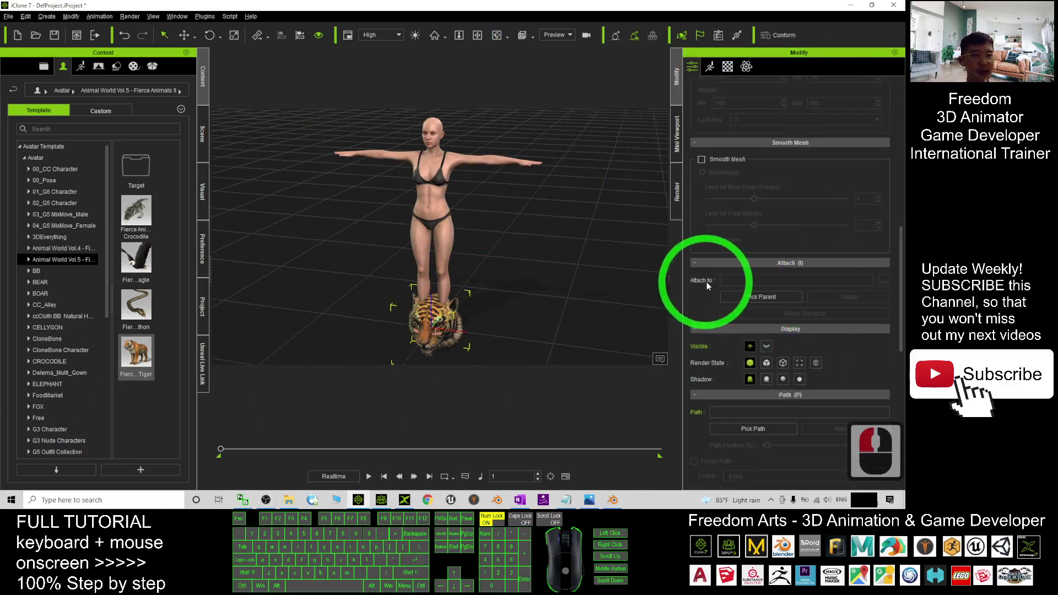
click(753, 298)
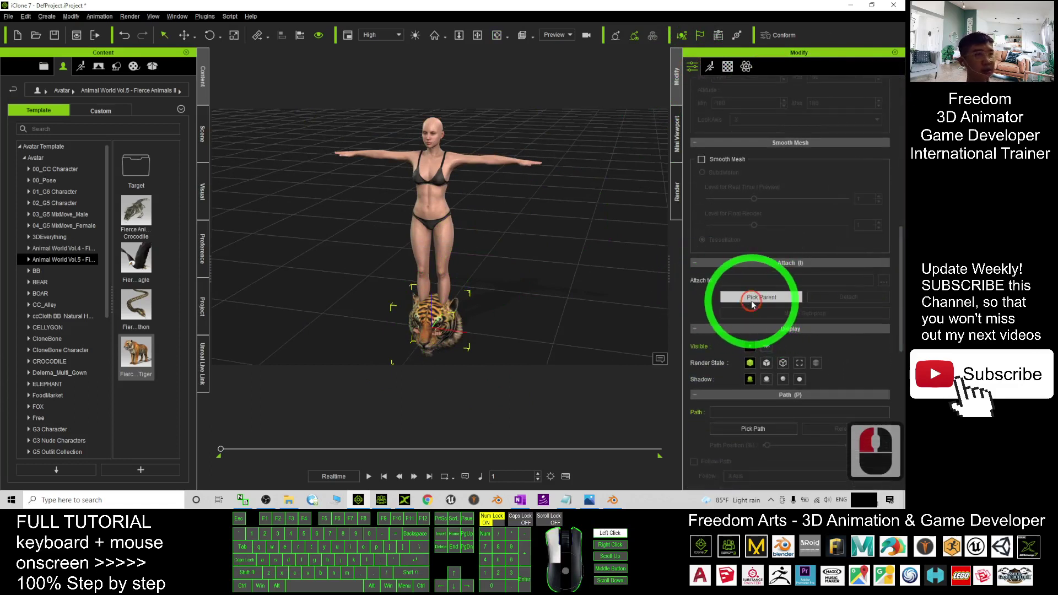
click(432, 120)
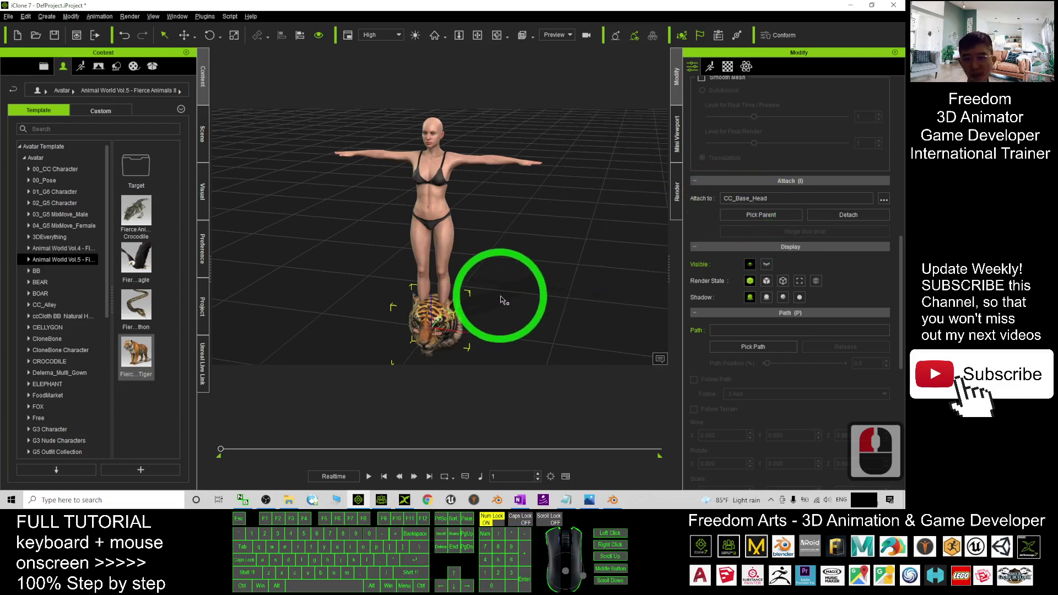
Move the tiger head up from the floor to the character's head and adjust its position from the side
drag(448, 292, 438, 78)
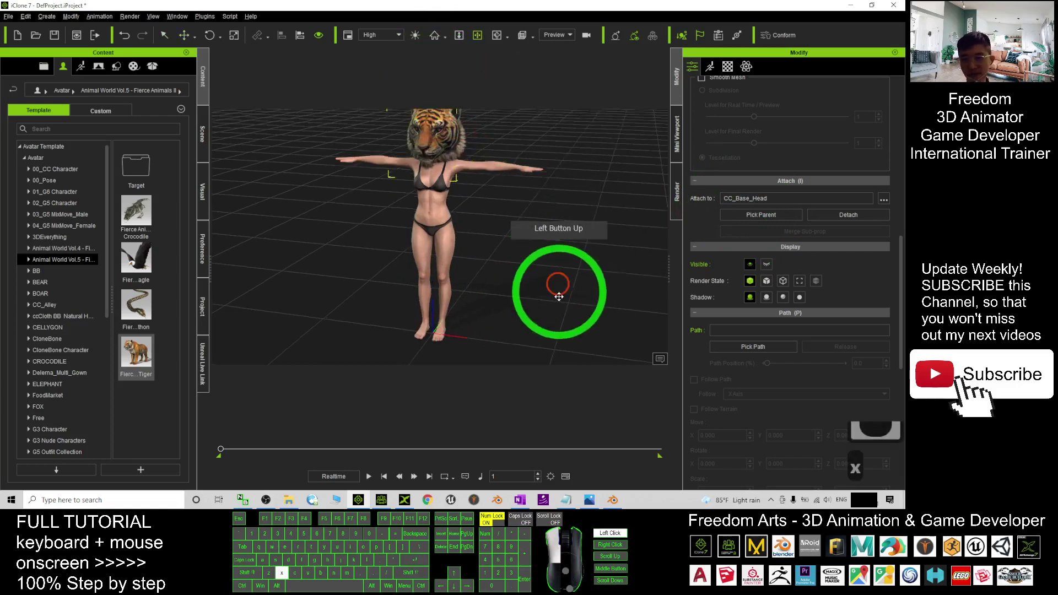
key(c)
drag(558, 297, 223, 206)
scroll(500, 197, up, 13)
scroll(508, 196, down, 9)
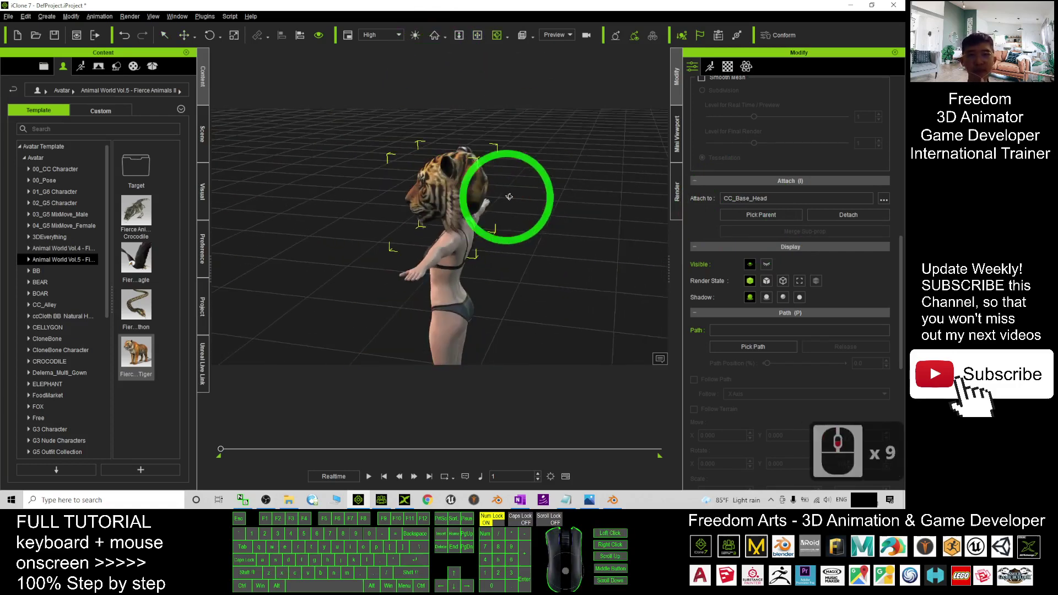
key(w)
drag(503, 200, 487, 196)
Scale the tiger head down uniformly to about 61.5 percent to suit the character's body
key(c)
drag(298, 267, 696, 264)
key(e)
key(r)
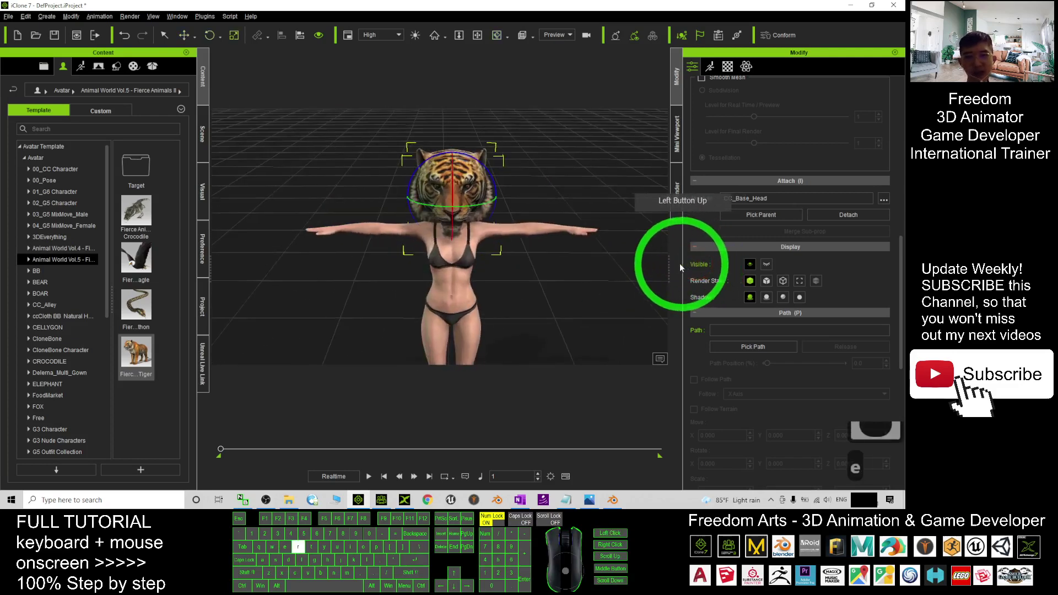
key(r)
key(r)
mouse_move(447, 209)
mouse_down()
mouse_move(437, 220)
mouse_move(453, 199)
mouse_up()
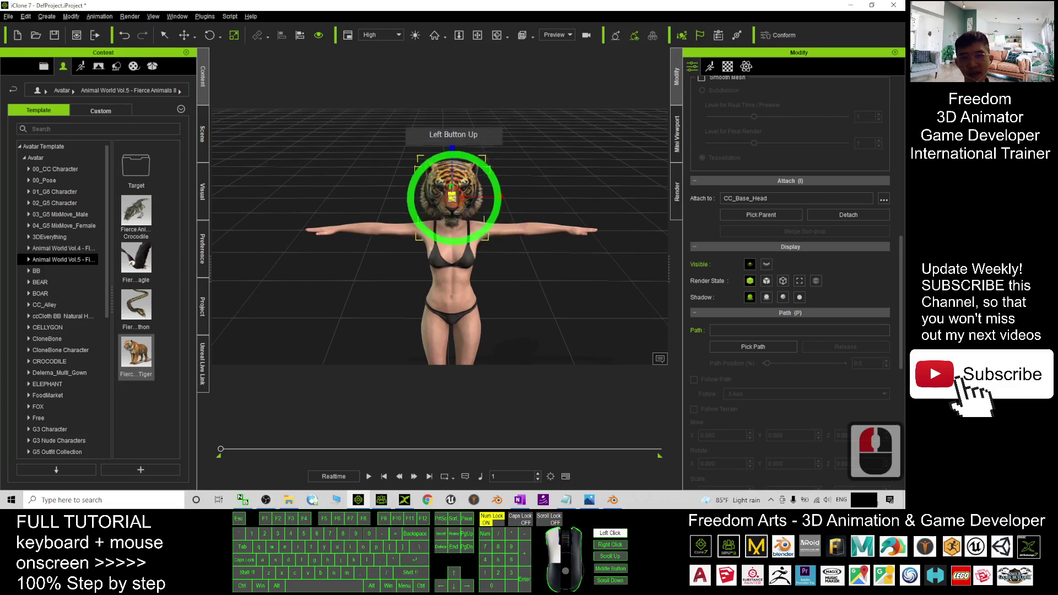
click(603, 160)
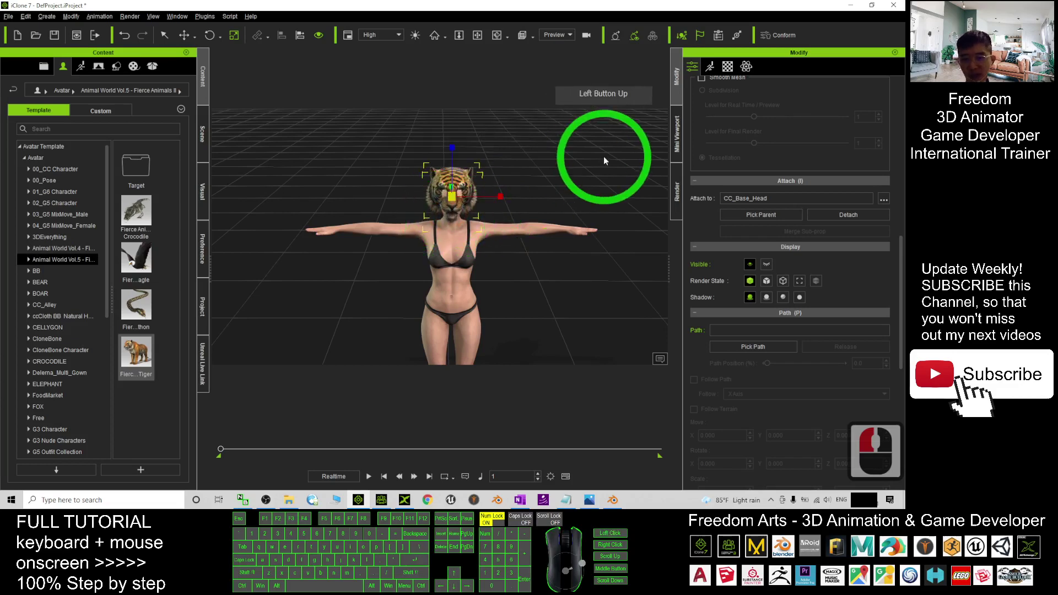
Shift the tiger head forward and adjust its height from the side so it covers the character's own head
key(c)
drag(604, 160, 295, 153)
key(w)
scroll(540, 198, up, 4)
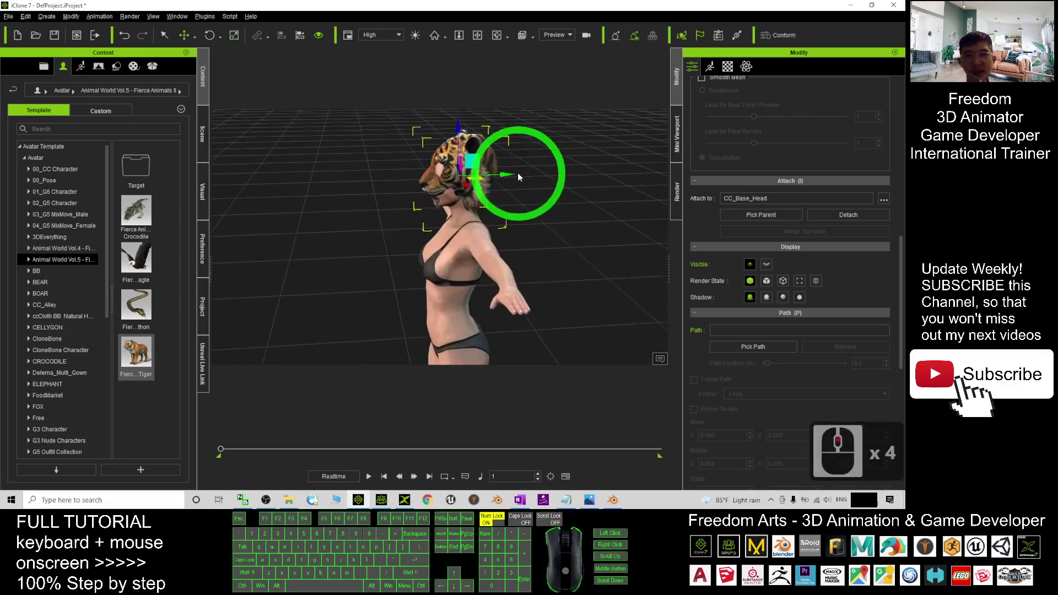
drag(505, 174, 455, 132)
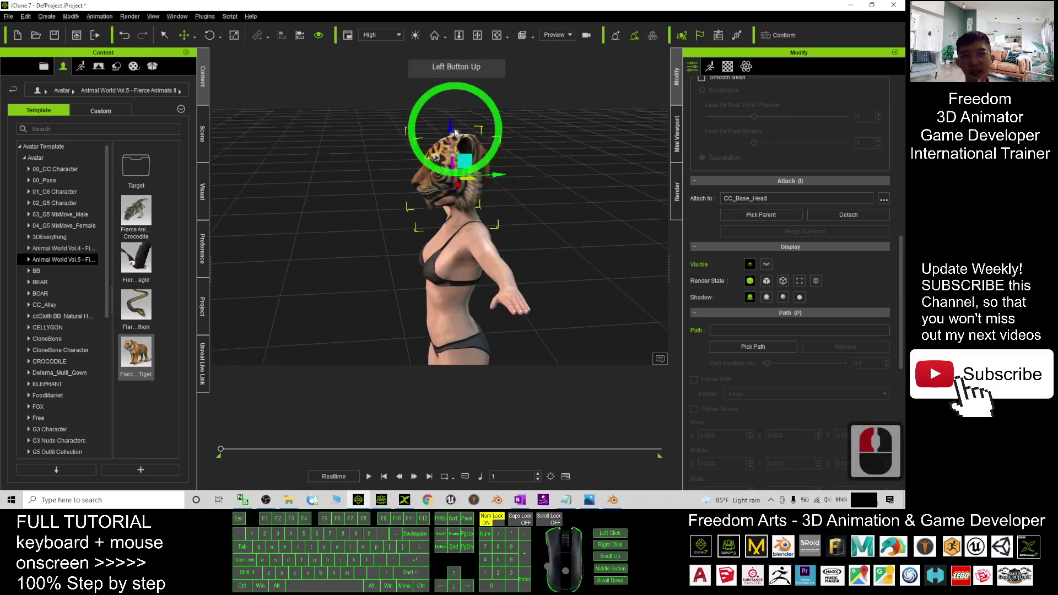
drag(449, 138, 308, 193)
scroll(571, 228, up, 7)
scroll(575, 228, down, 8)
scroll(526, 260, down, 6)
key(x)
key(c)
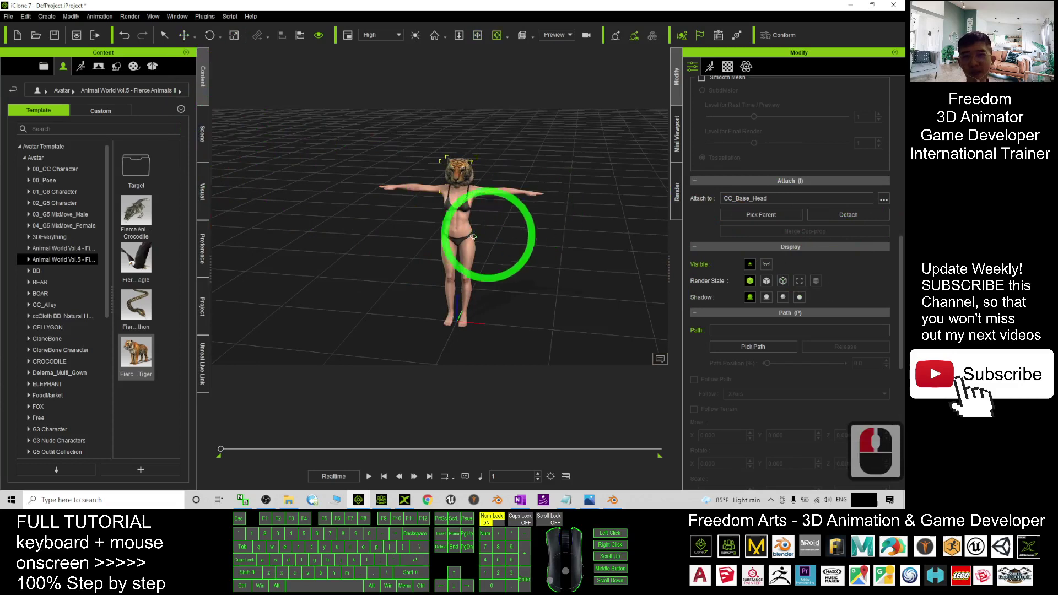
Apply the Dual_Gun walk_End motion from the 3.Female folder of 01_iClone7 Motion to the character
click(205, 133)
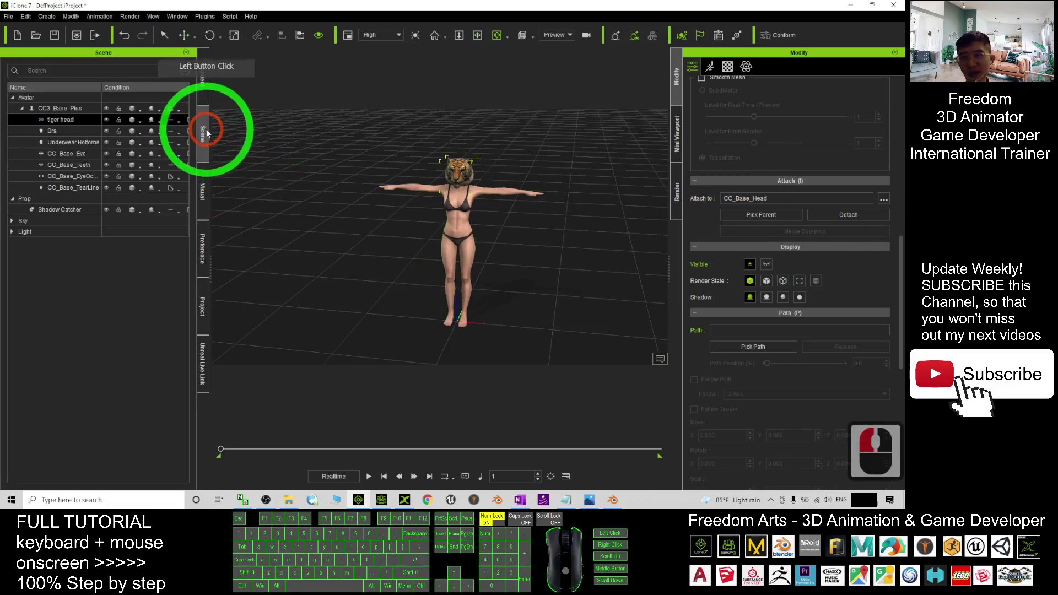
click(202, 84)
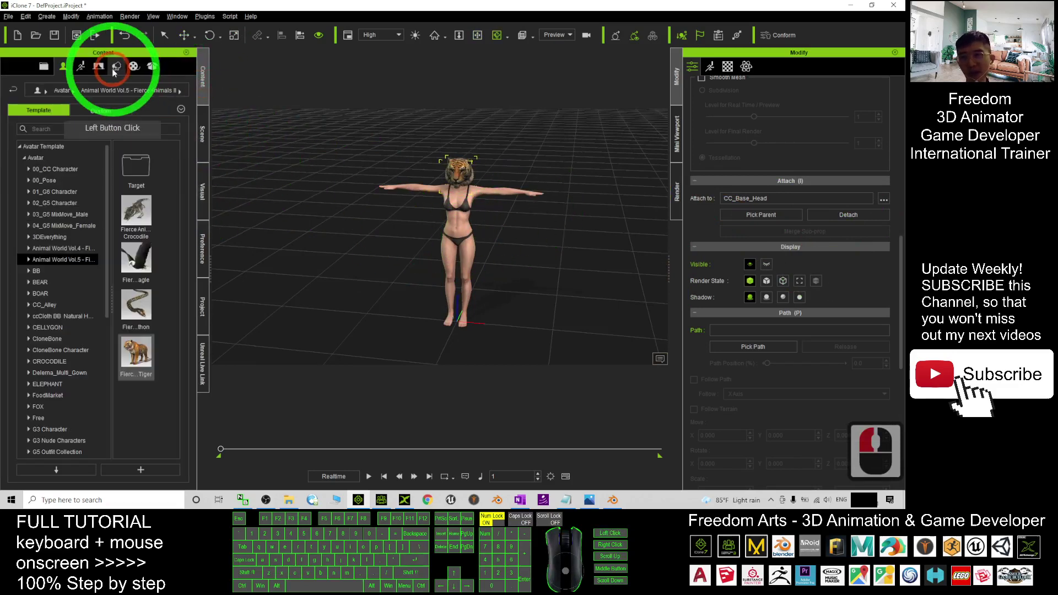
click(81, 66)
click(57, 216)
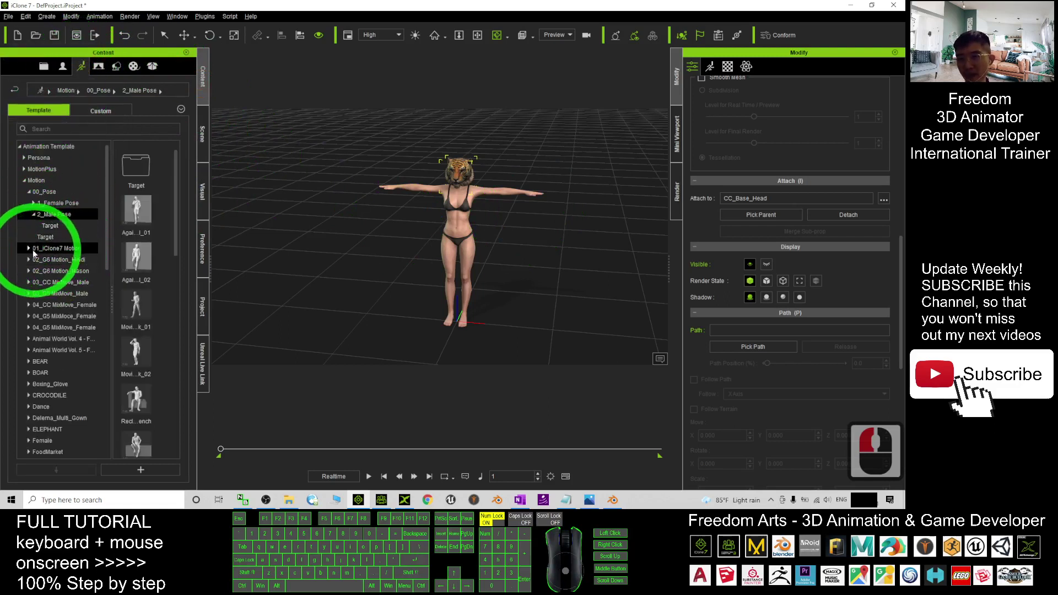
click(28, 249)
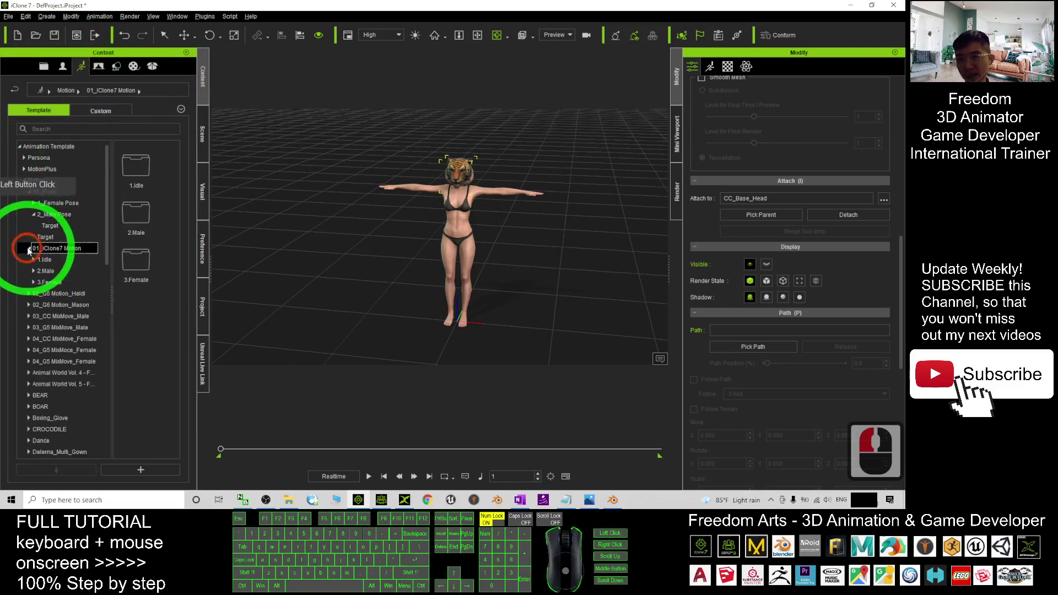
click(54, 271)
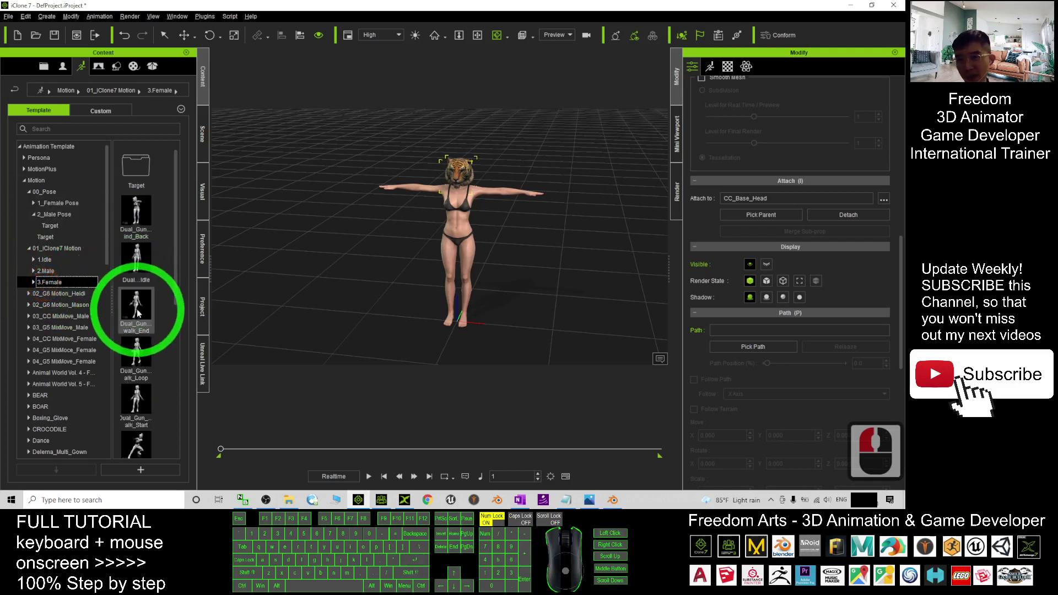
drag(138, 313, 462, 231)
Play the walking motion from the start and examine from several angles how the tiger head follows the character
scroll(543, 269, up, 6)
key(x)
key(c)
scroll(485, 248, down, 5)
key(x)
drag(497, 269, 498, 283)
key(c)
drag(499, 276, 158, 236)
drag(302, 236, 519, 236)
drag(314, 221, 628, 259)
click(371, 475)
key(c)
drag(363, 237, 545, 233)
key(c)
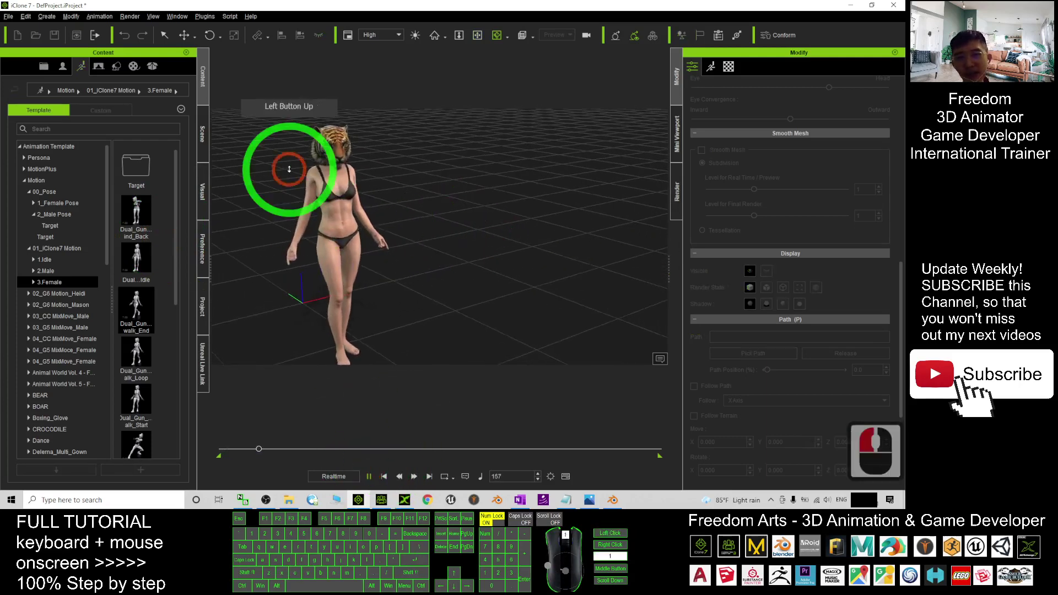
scroll(288, 168, up, 4)
key(x)
drag(303, 170, 500, 258)
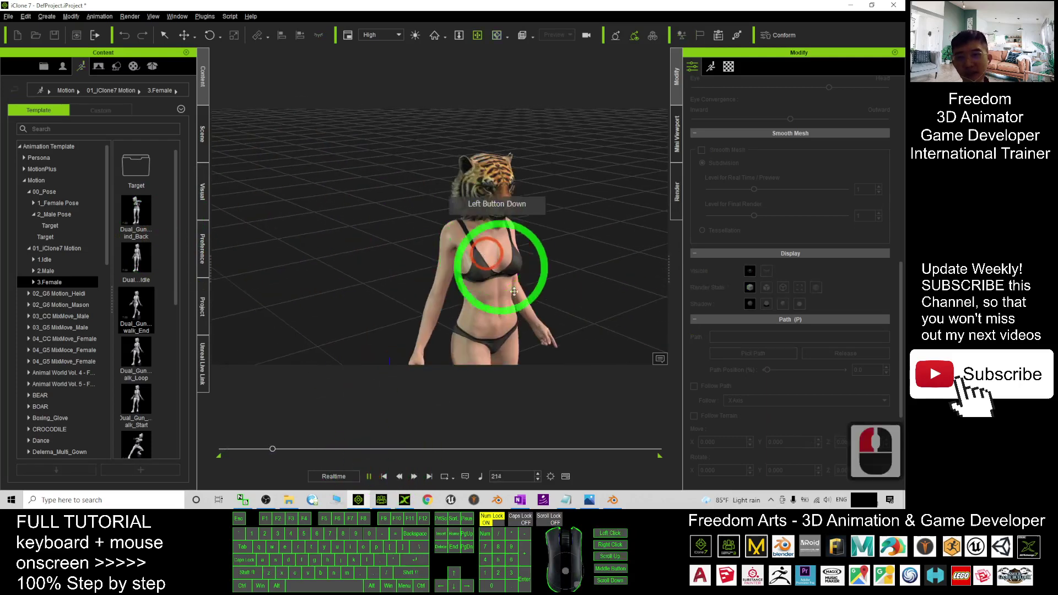
click(384, 477)
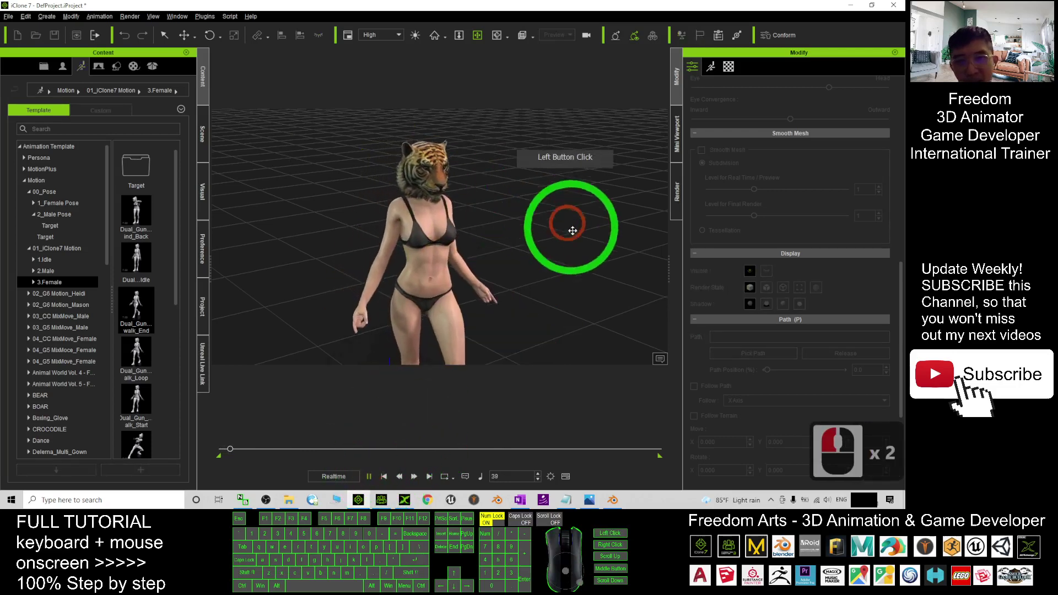
double_click(384, 477)
Select the character and undo the applied walking motion to restore the T-pose
click(439, 212)
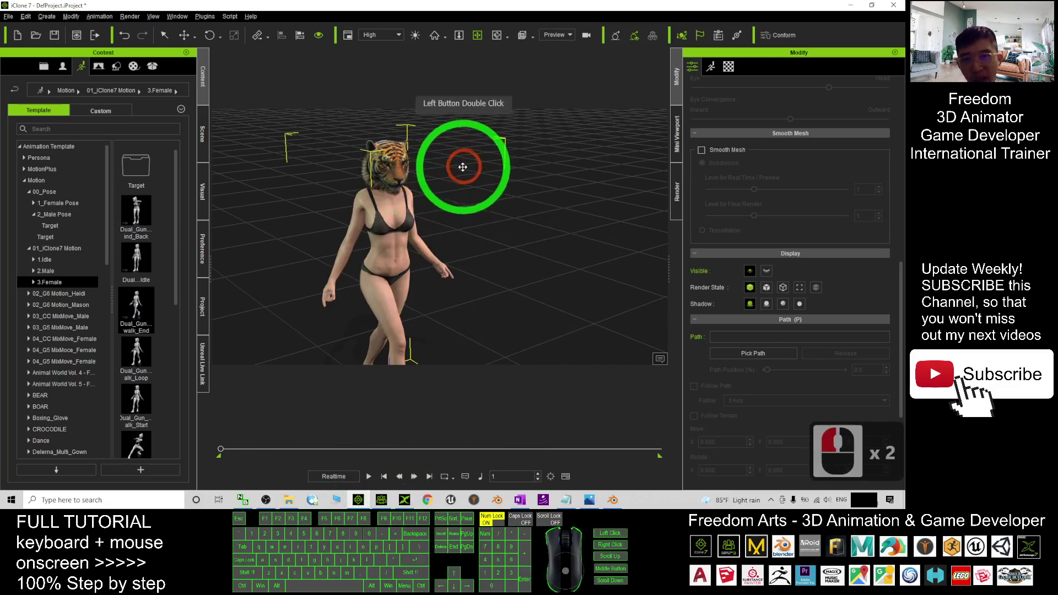
key(c)
drag(302, 252, 435, 252)
click(437, 215)
scroll(437, 217, down, 7)
key(x)
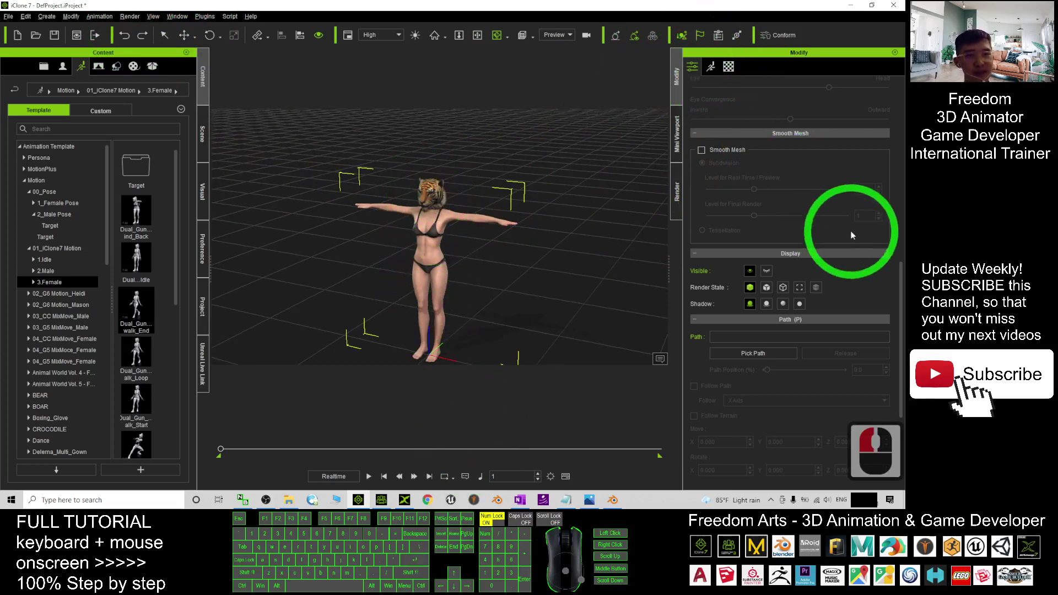
Send the character with the attached tiger head to Character Creator for editing, using the Replace All option
drag(898, 307, 732, 75)
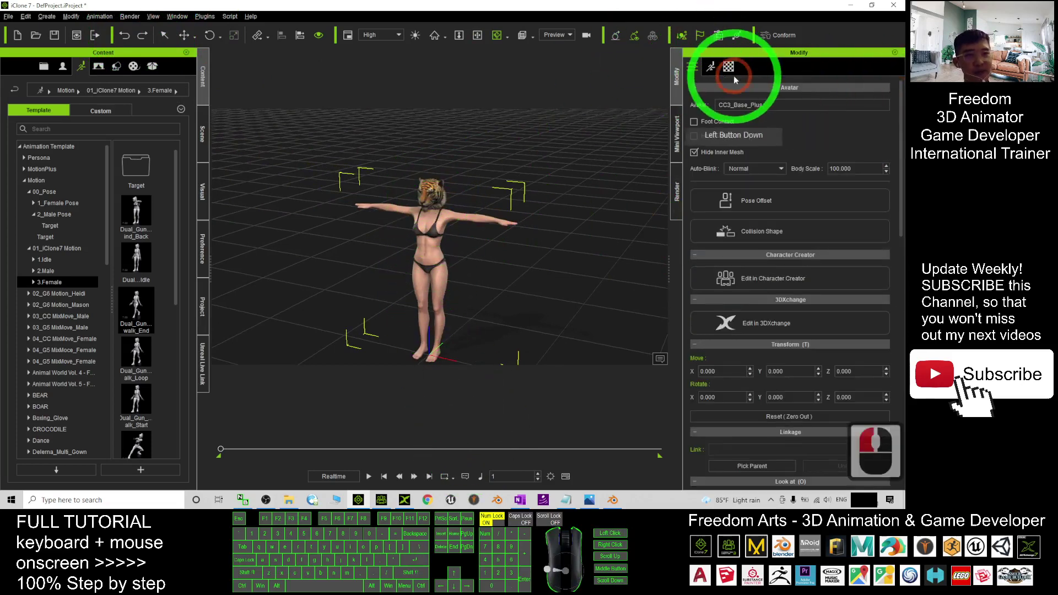
click(766, 278)
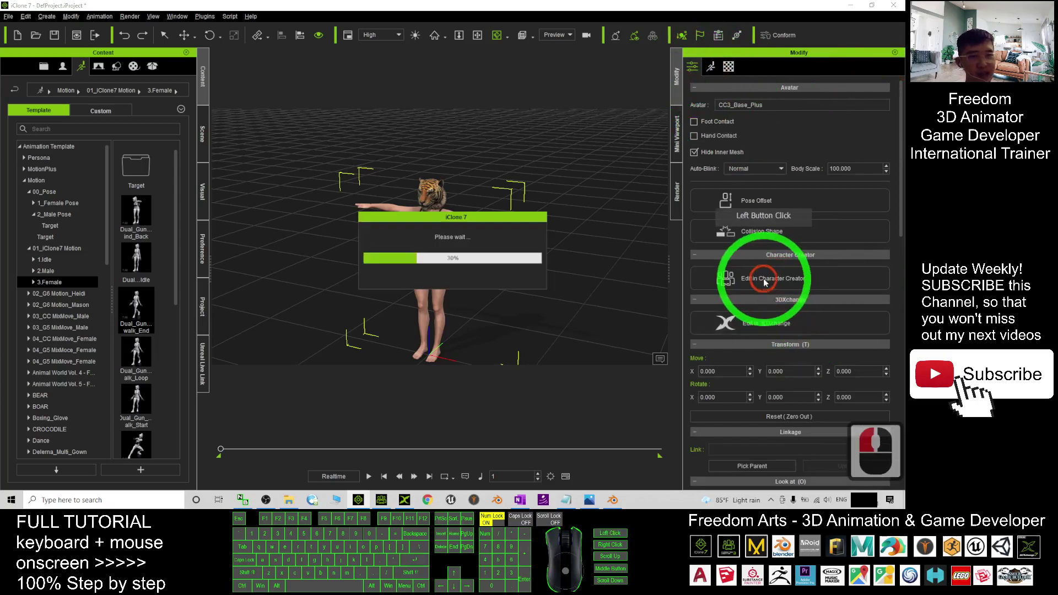
click(364, 459)
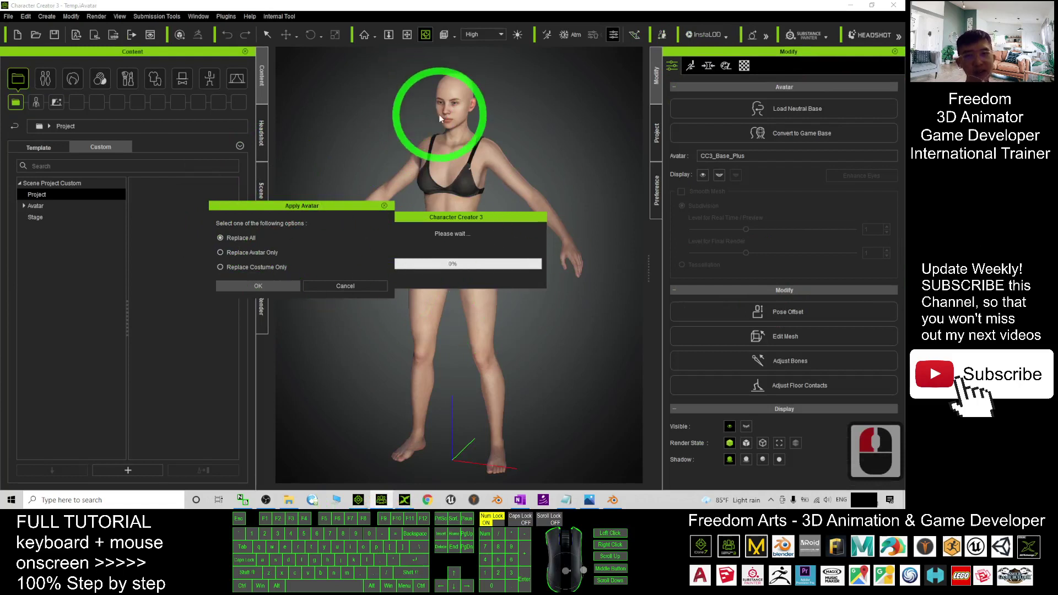
click(258, 286)
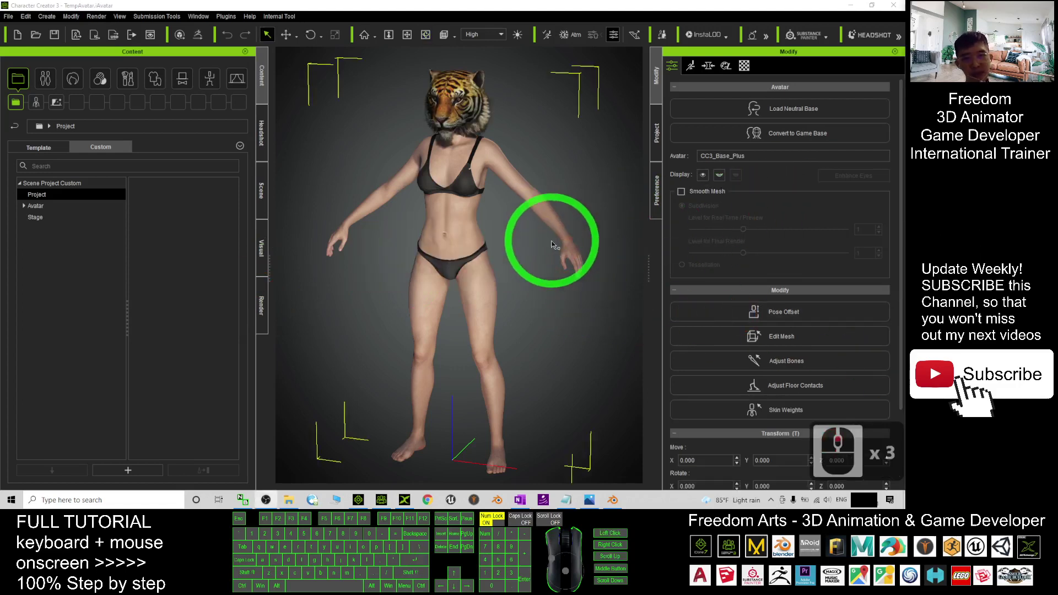
Select the tiger head accessory, undo the first scaling attempt, and scale it up uniformly to about 75.6 percent
click(527, 236)
scroll(526, 235, up, 7)
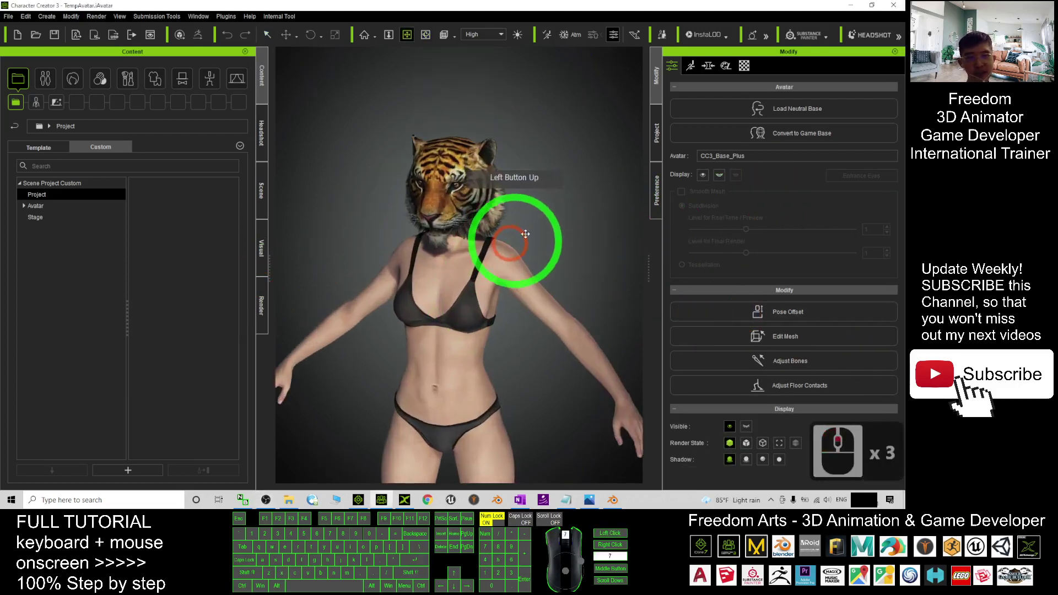
scroll(537, 228, up, 9)
drag(543, 224, 402, 231)
click(435, 218)
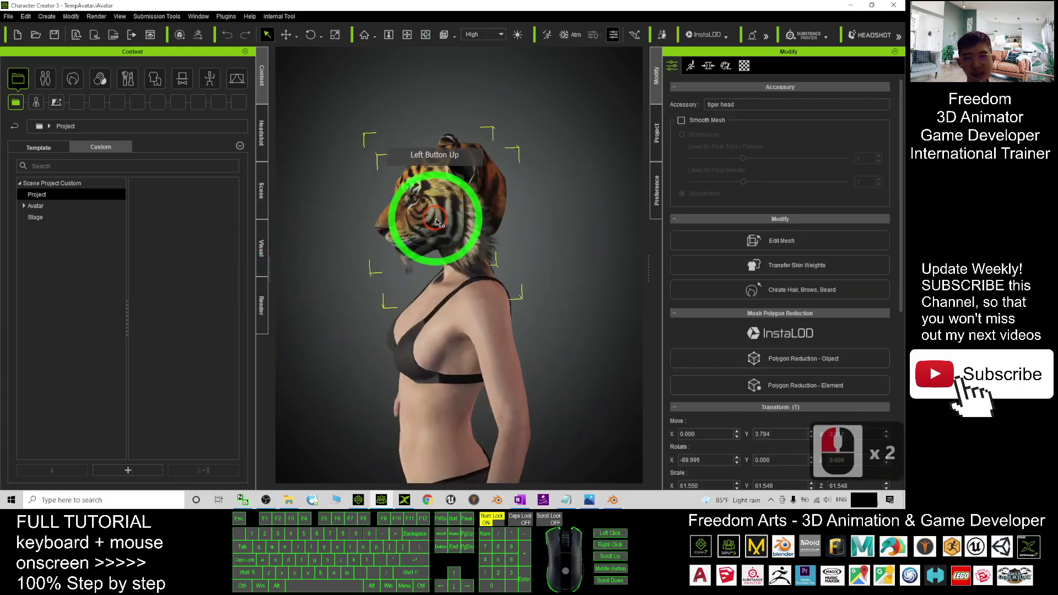
key(e)
key(r)
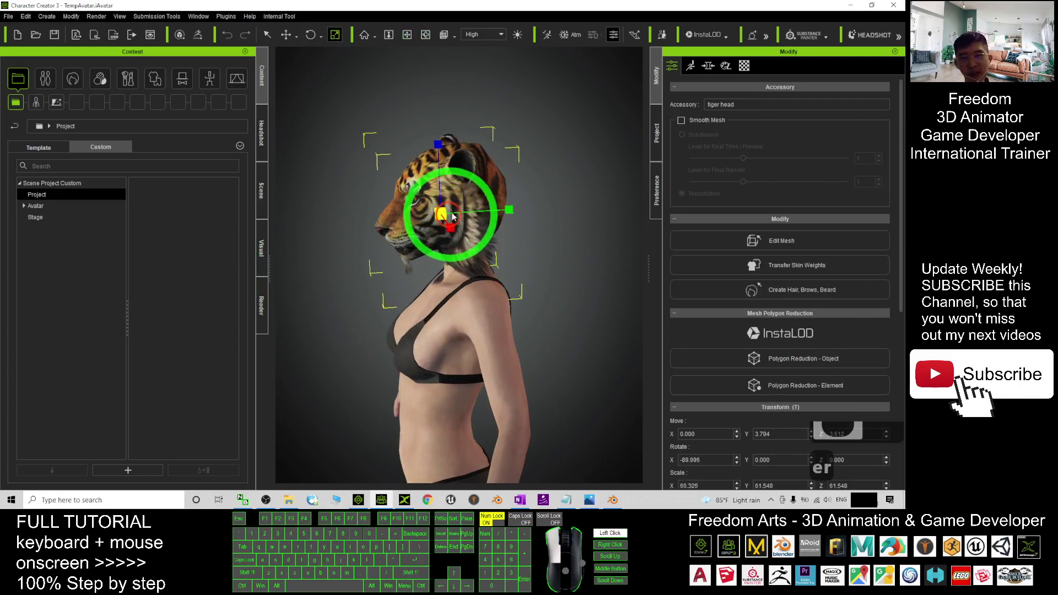
drag(453, 217, 475, 177)
key(ctrl+z)
key(c)
drag(554, 305, 378, 260)
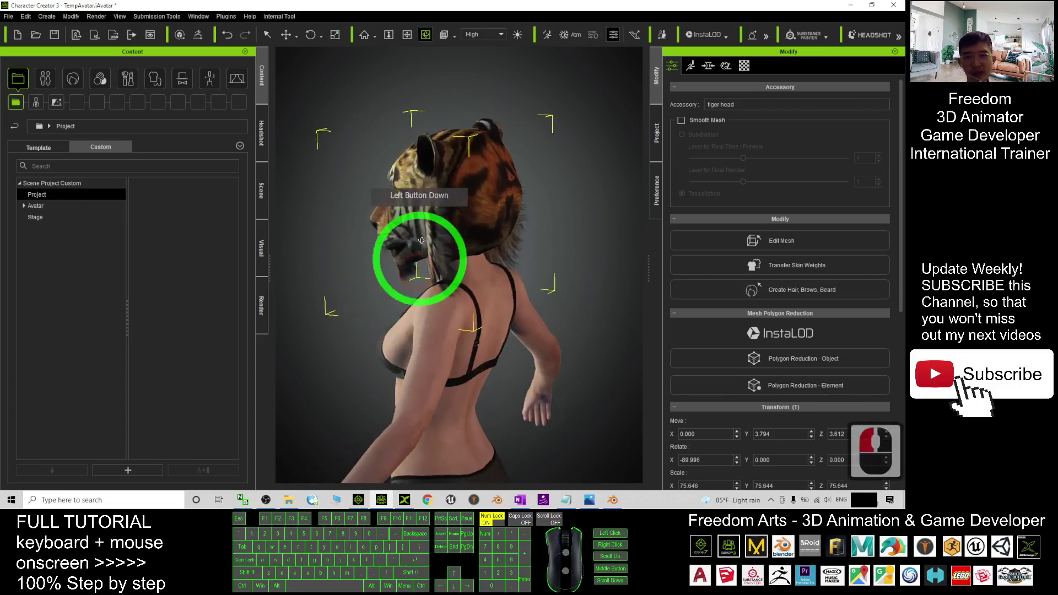
Move the tiger head accessory to about Y 2.917 and Z 2.459 to fit it over the neck
key(w)
mouse_move(459, 199)
mouse_down()
mouse_move(483, 202)
mouse_move(463, 204)
mouse_up()
key(c)
drag(369, 246, 335, 229)
Scale the tiger head accessory down uniformly to about 67.7 percent and check the fit from the side and front
key(e)
key(r)
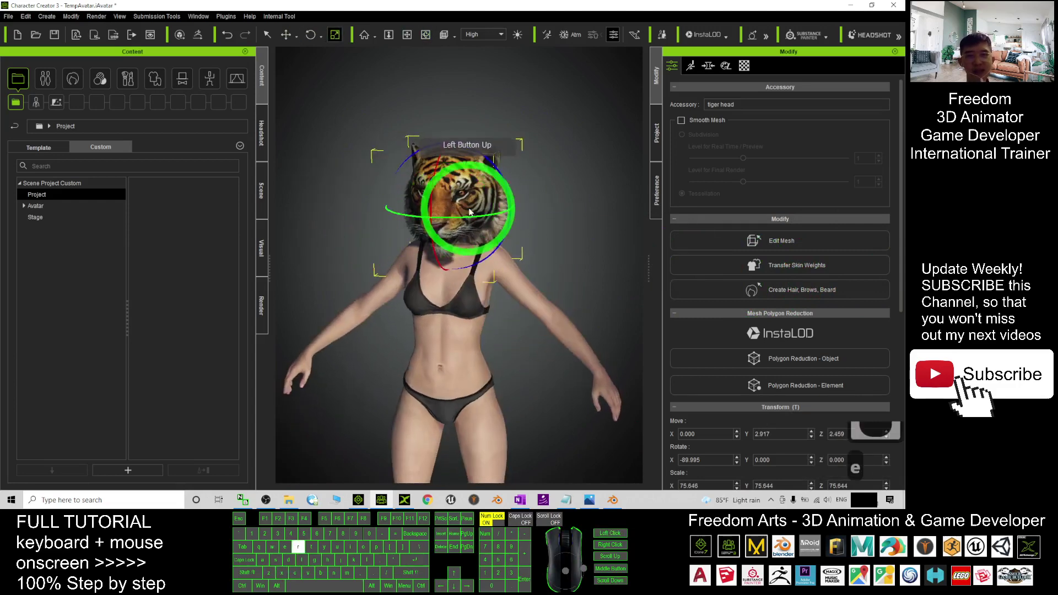
drag(449, 208, 439, 221)
key(c)
drag(523, 212, 316, 208)
scroll(531, 190, up, 9)
drag(535, 209, 816, 267)
scroll(474, 236, up, 7)
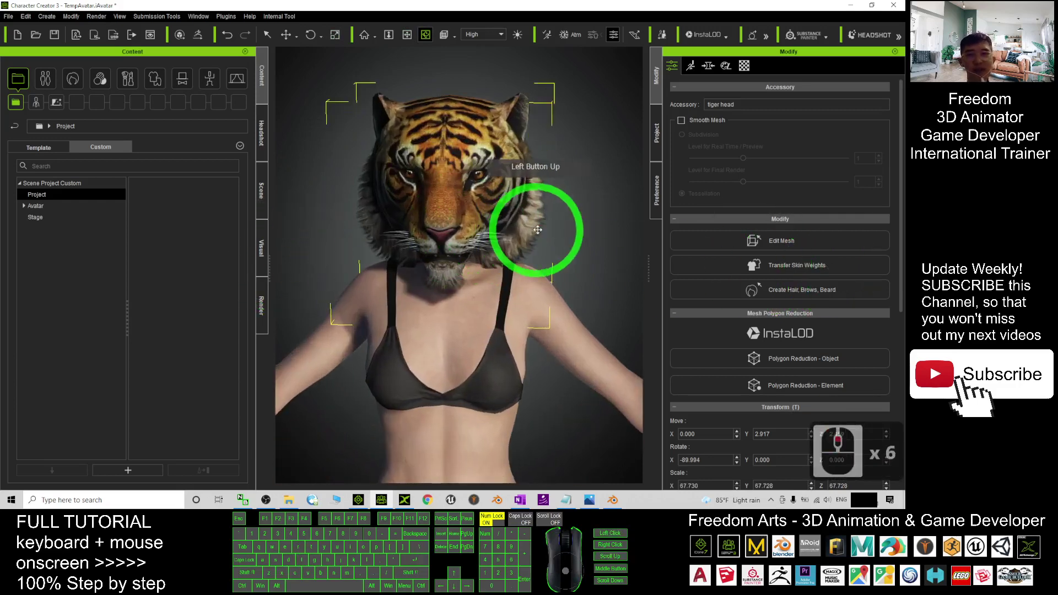
drag(536, 230, 468, 246)
Save the fitted tiger head to the custom Head accessory library as Accessory2
click(184, 76)
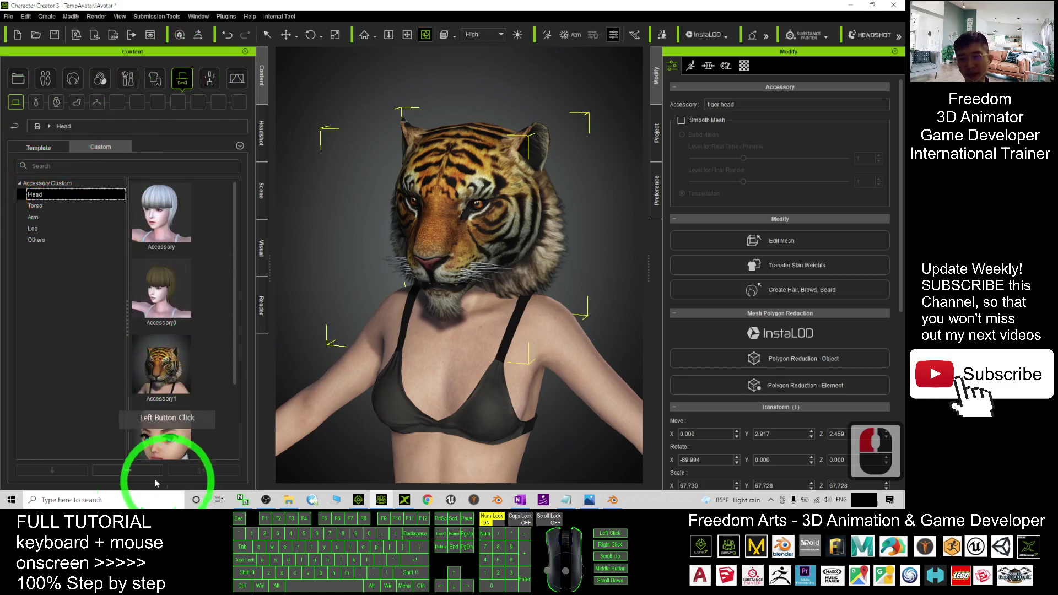
click(140, 469)
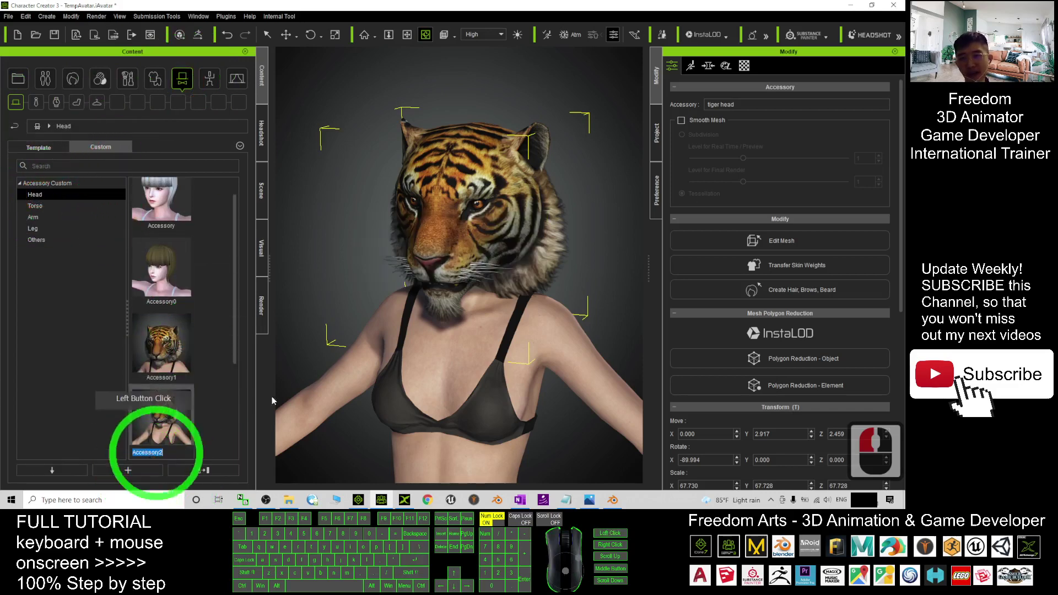
click(488, 214)
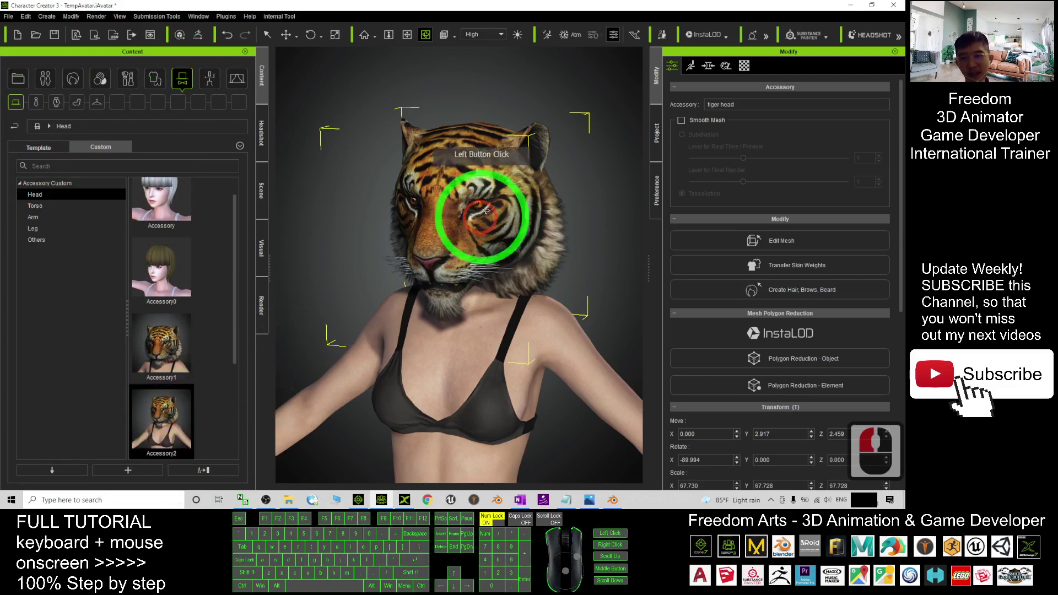
Select the tiger head accessory on the character and delete it
click(508, 204)
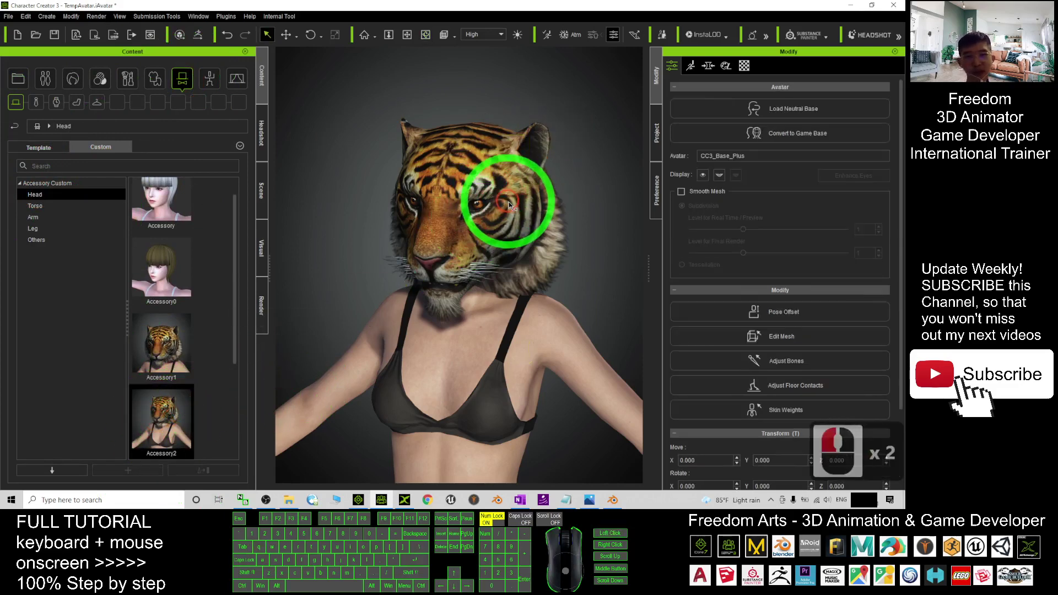
click(509, 204)
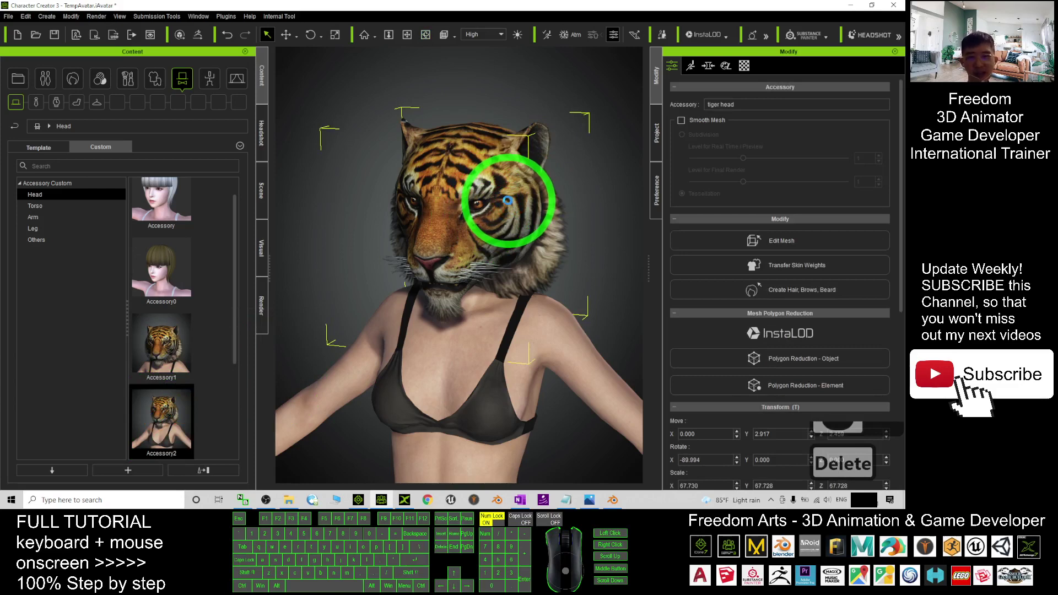
key(Delete)
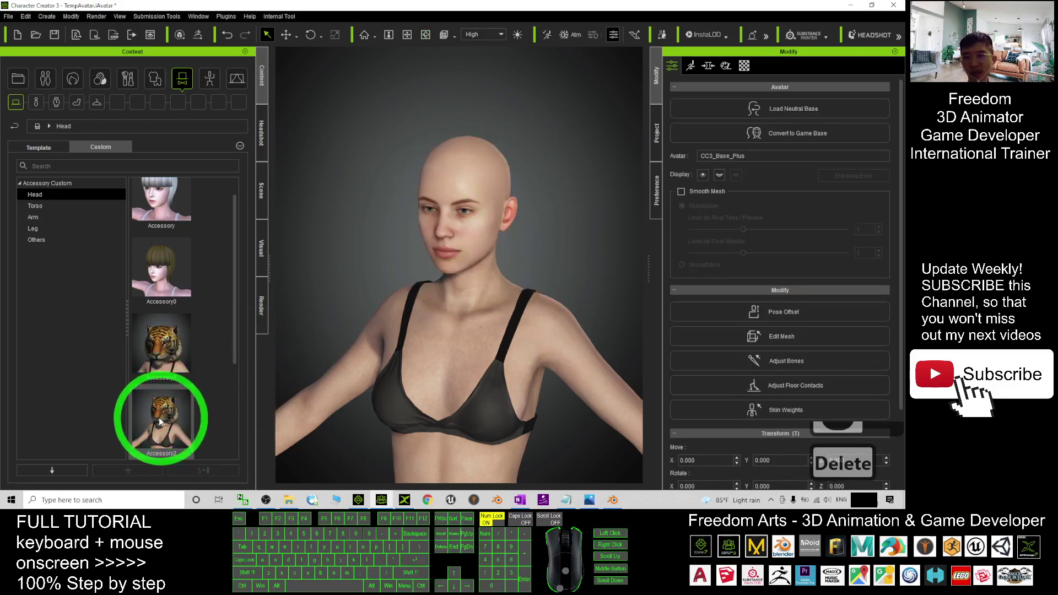
Apply the saved Accessory2 tiger head from the custom library to the character and check its placement
drag(155, 431, 457, 229)
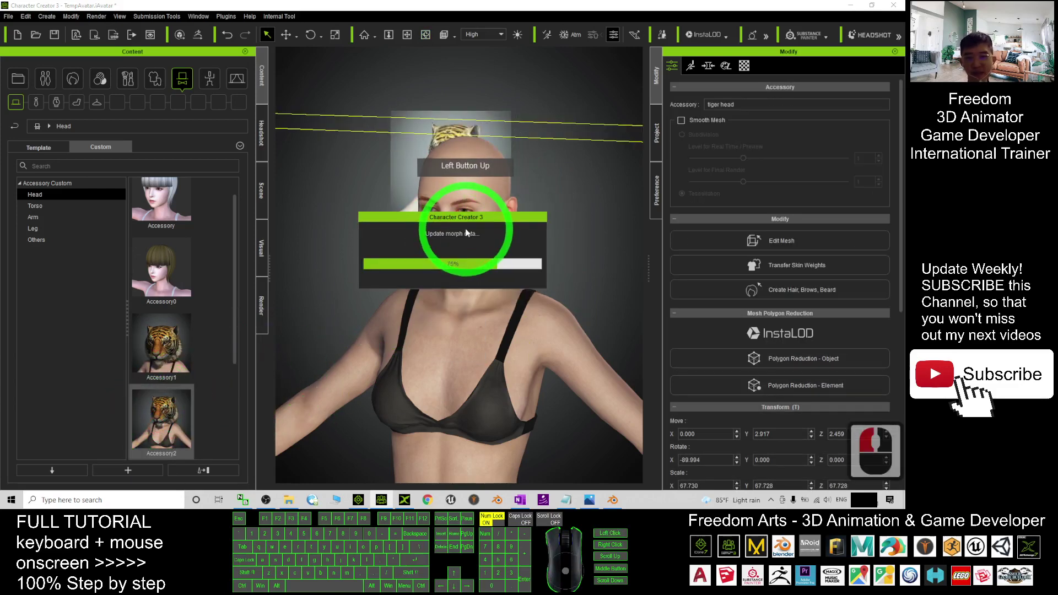
scroll(391, 299, up, 3)
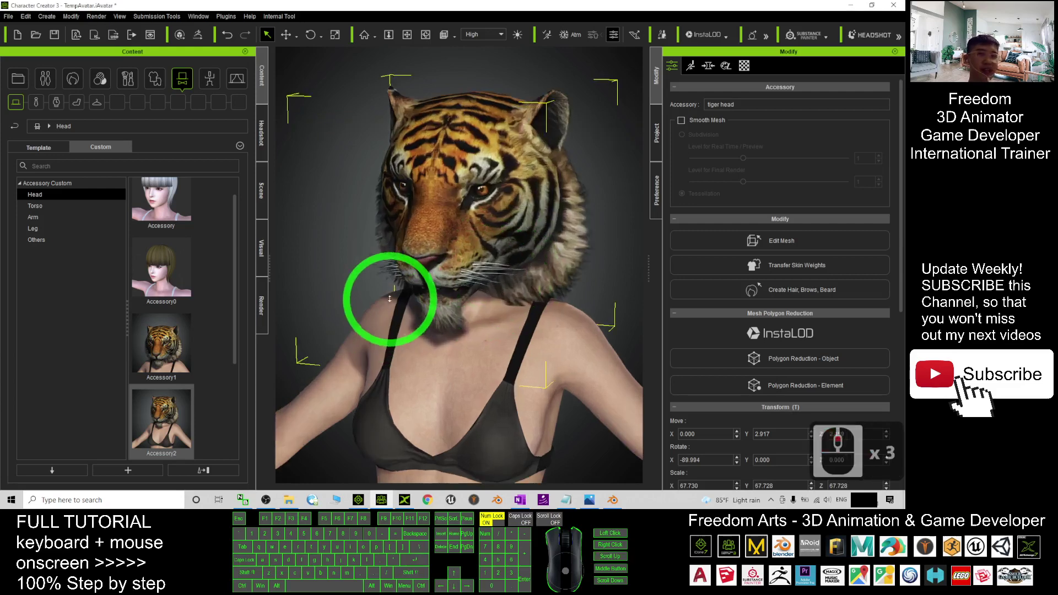
scroll(364, 289, down, 1)
key(x)
drag(362, 286, 550, 458)
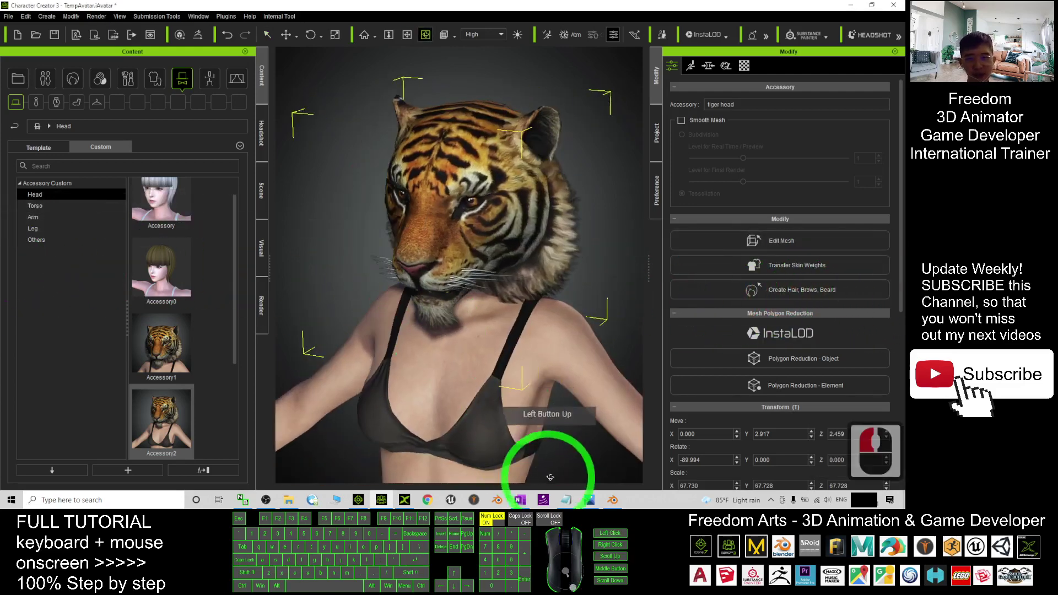
Switch to Photos to view the reference image cover.jpg and return to Character Creator
click(591, 499)
click(349, 324)
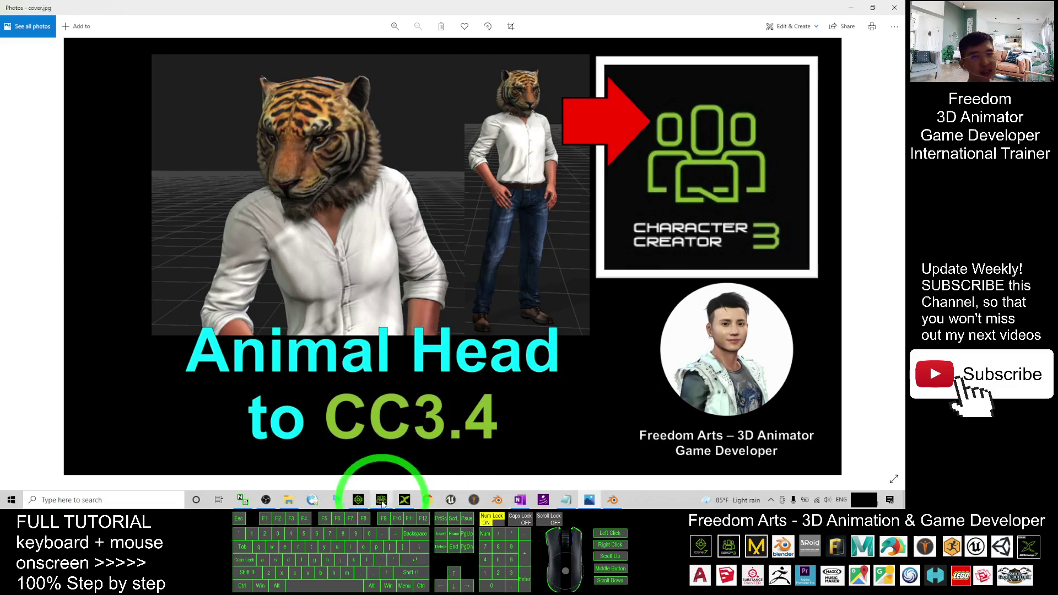
mouse_move(382, 502)
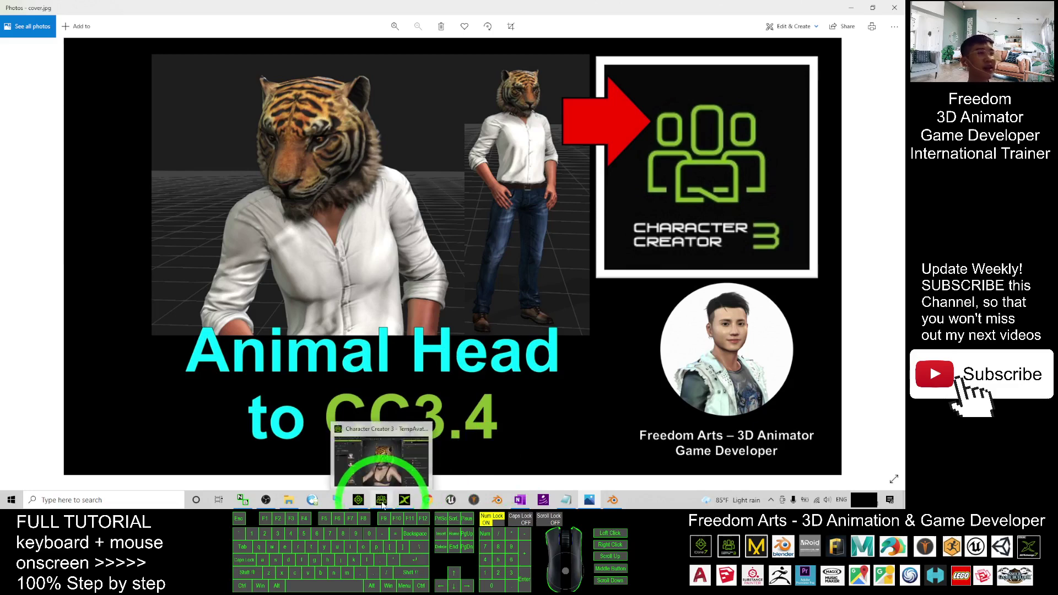
click(382, 503)
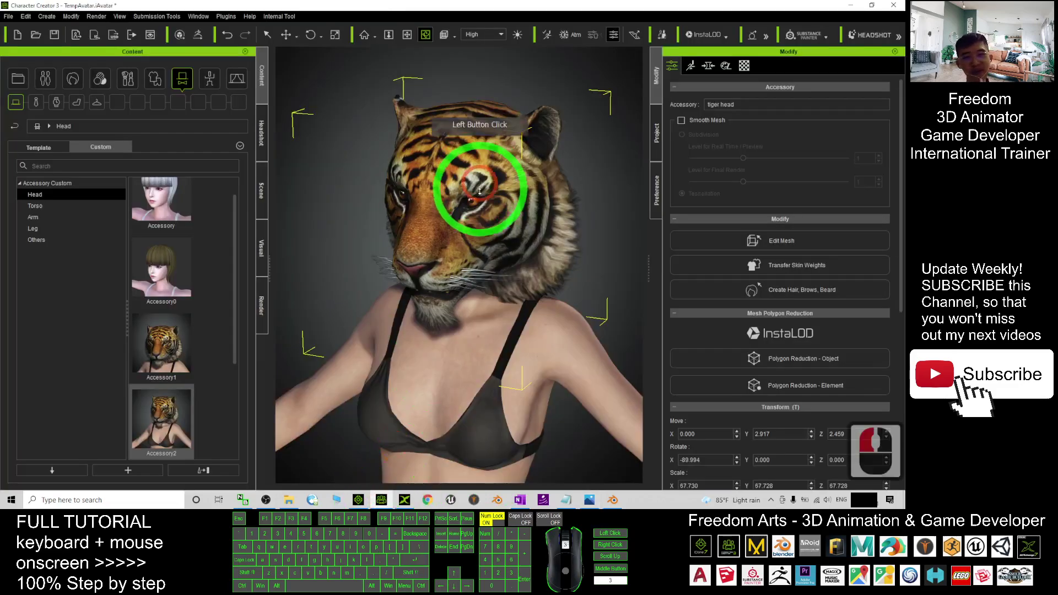
View the tiger head from behind the character and turn on the auxiliary light
scroll(479, 190, down, 3)
key(x)
key(c)
drag(395, 337, 549, 26)
click(519, 36)
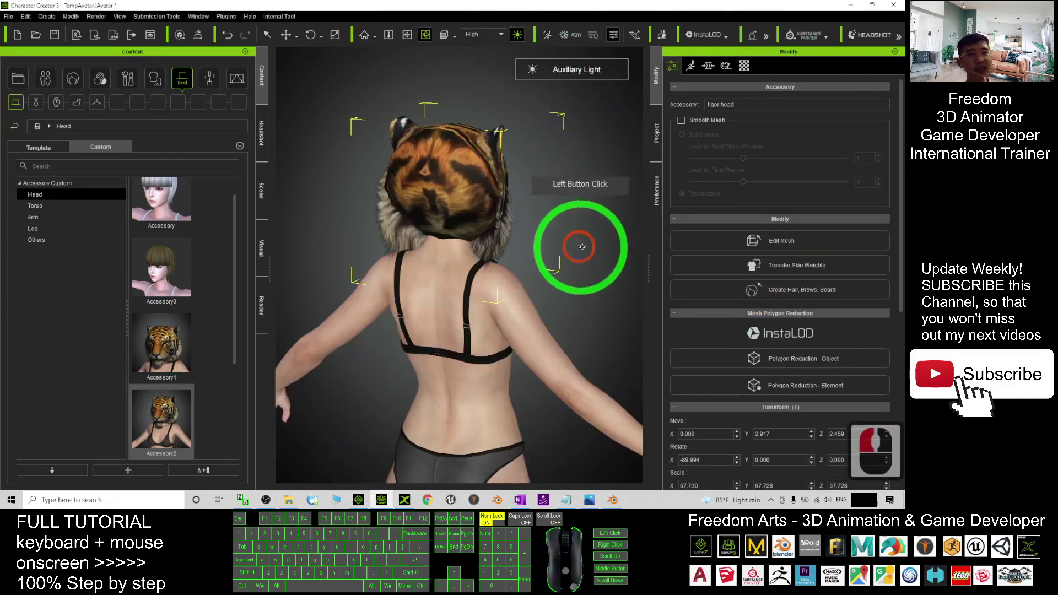
Examine the tiger head's fit from the side and front, and switch to Photos to compare it with cover.jpg
drag(571, 238, 366, 208)
drag(486, 201, 562, 205)
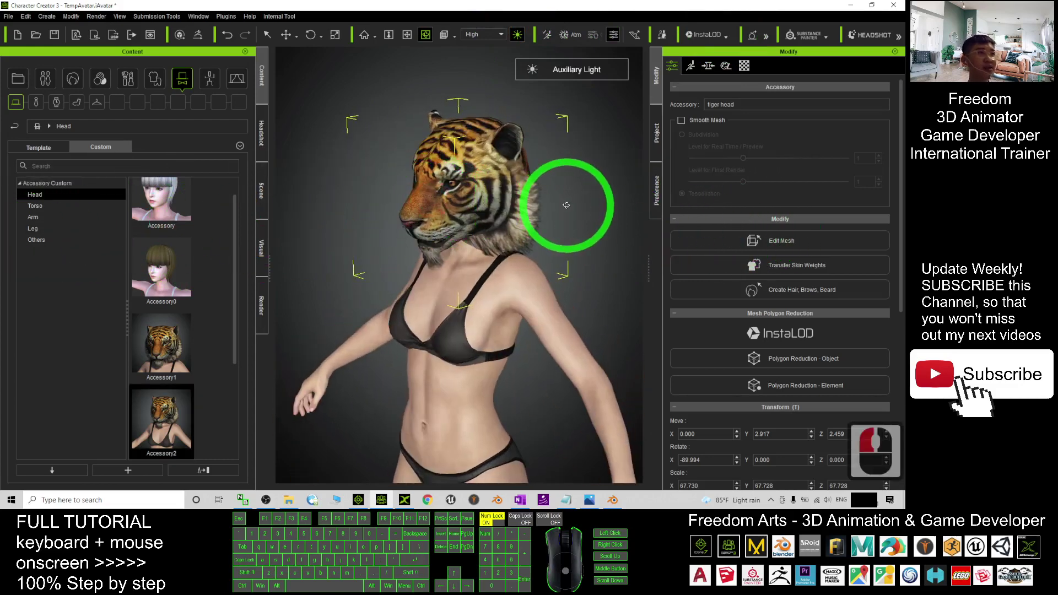
scroll(439, 231, up, 5)
drag(449, 243, 573, 253)
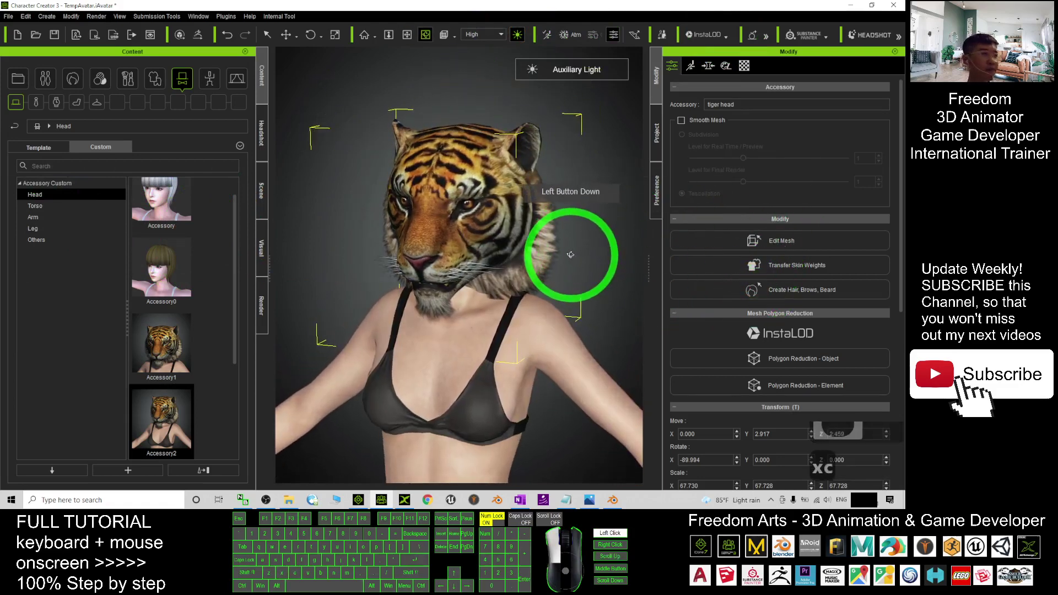
drag(571, 257, 425, 480)
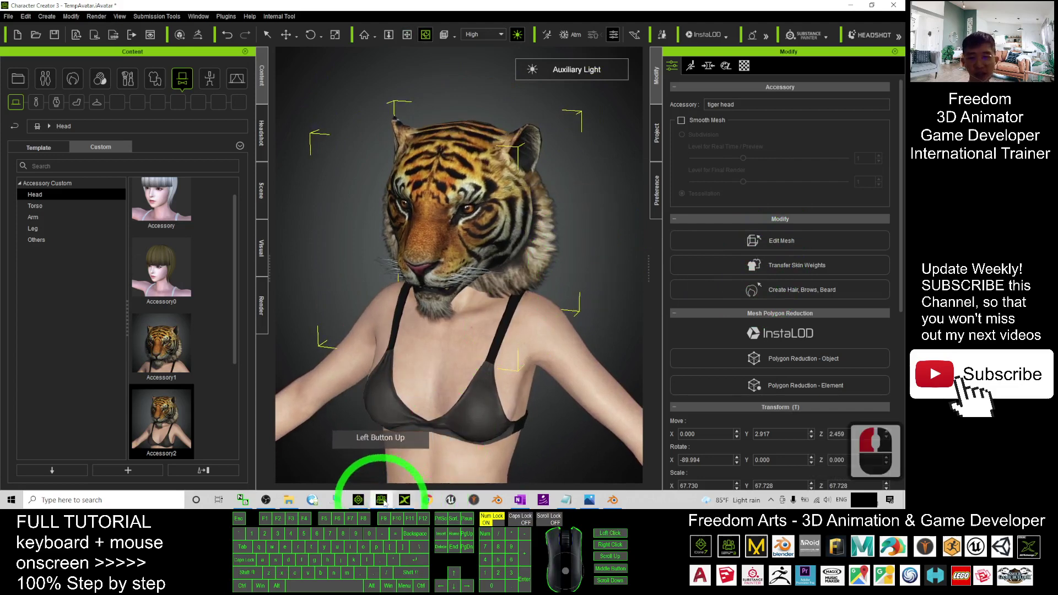
click(590, 500)
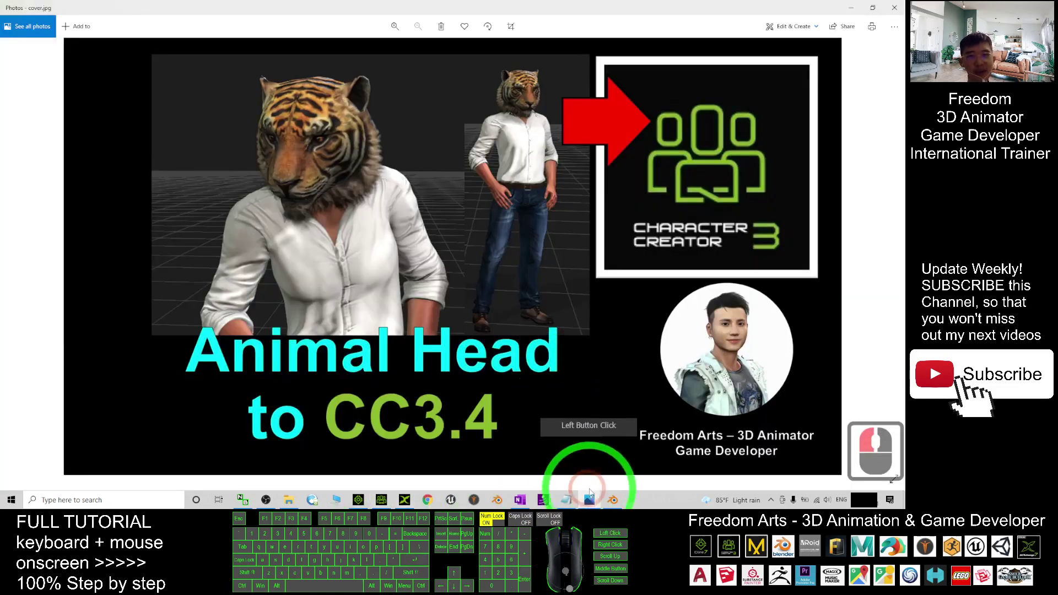